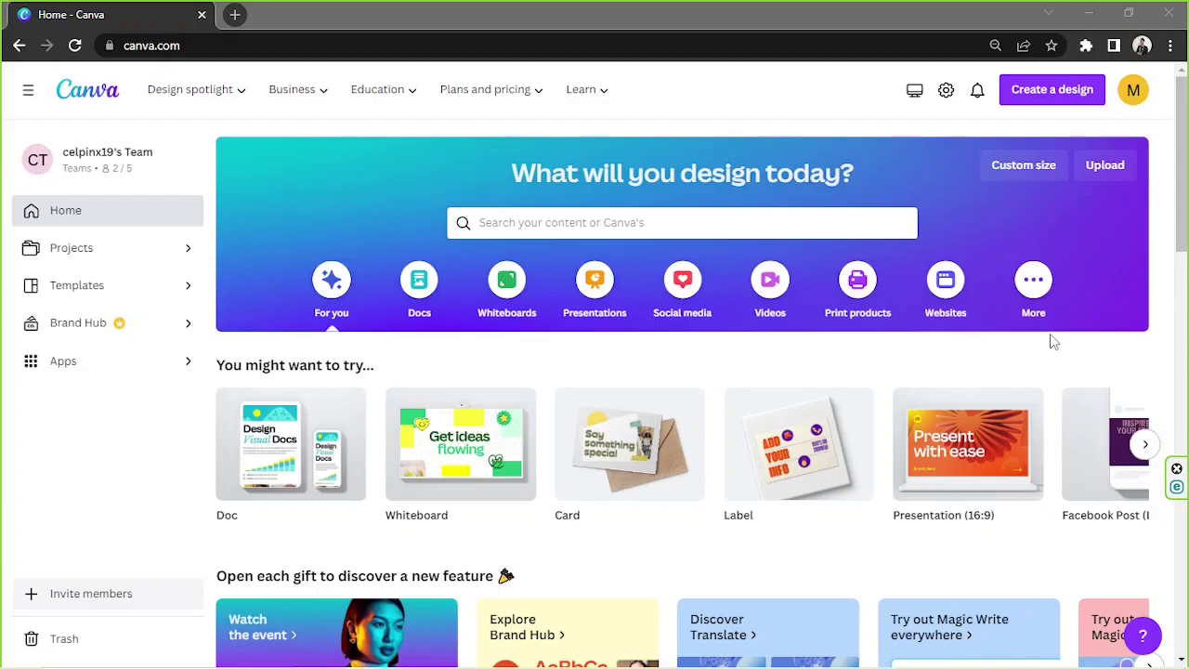
Create a blank Presentation (16:9) design.
left_click(1056, 91)
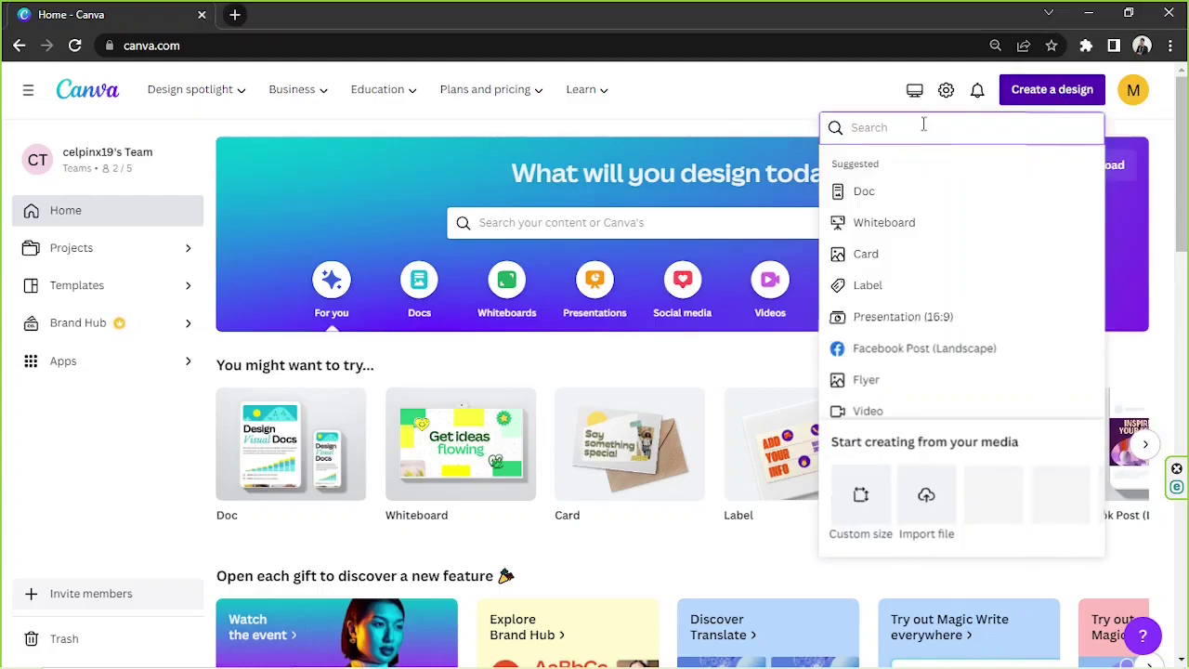
type("presentation")
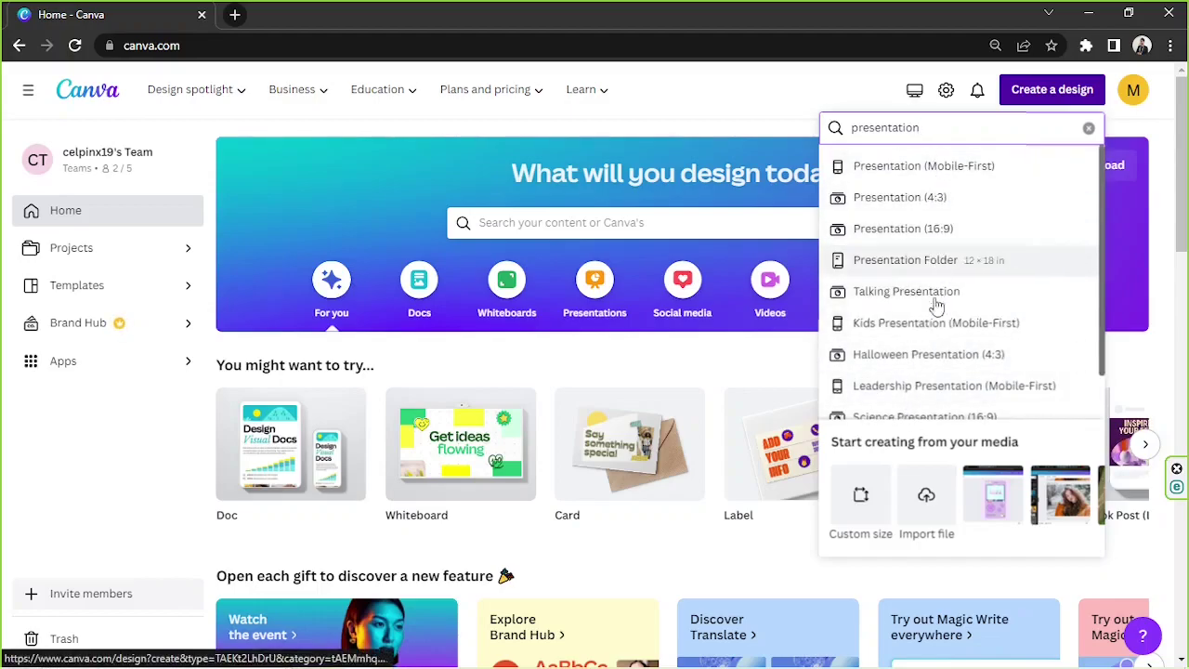
left_click(934, 234)
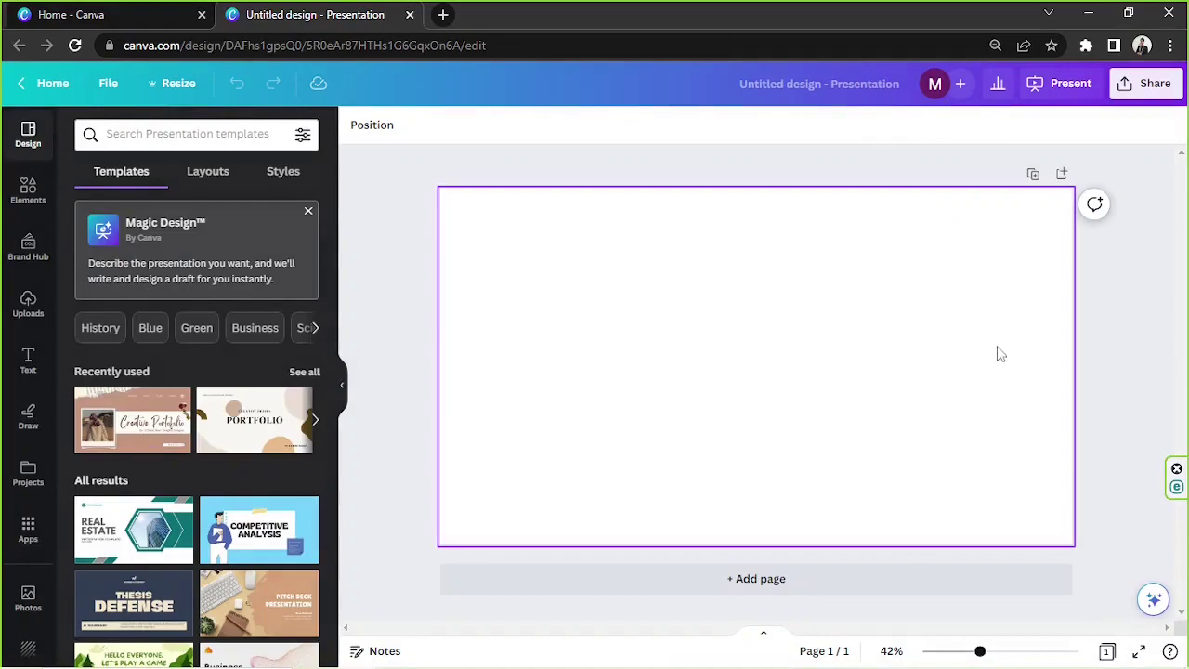
left_click(966, 345)
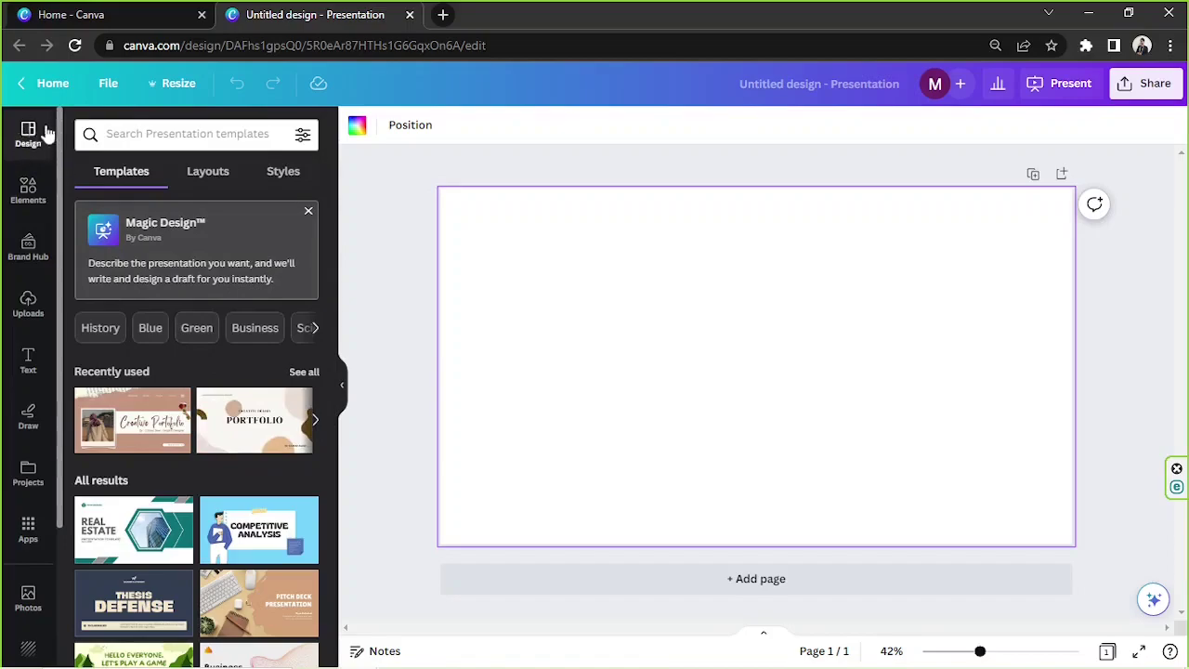
Search the presentation templates for "doodle".
scroll(249, 306, "down", 5)
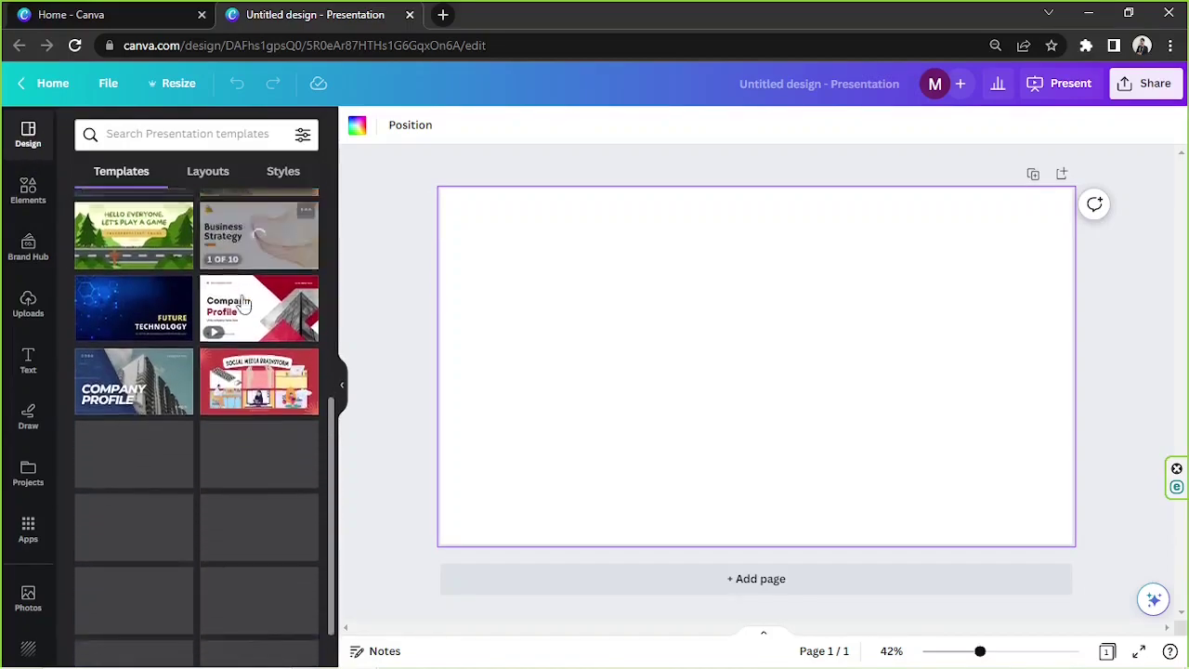
left_click(170, 136)
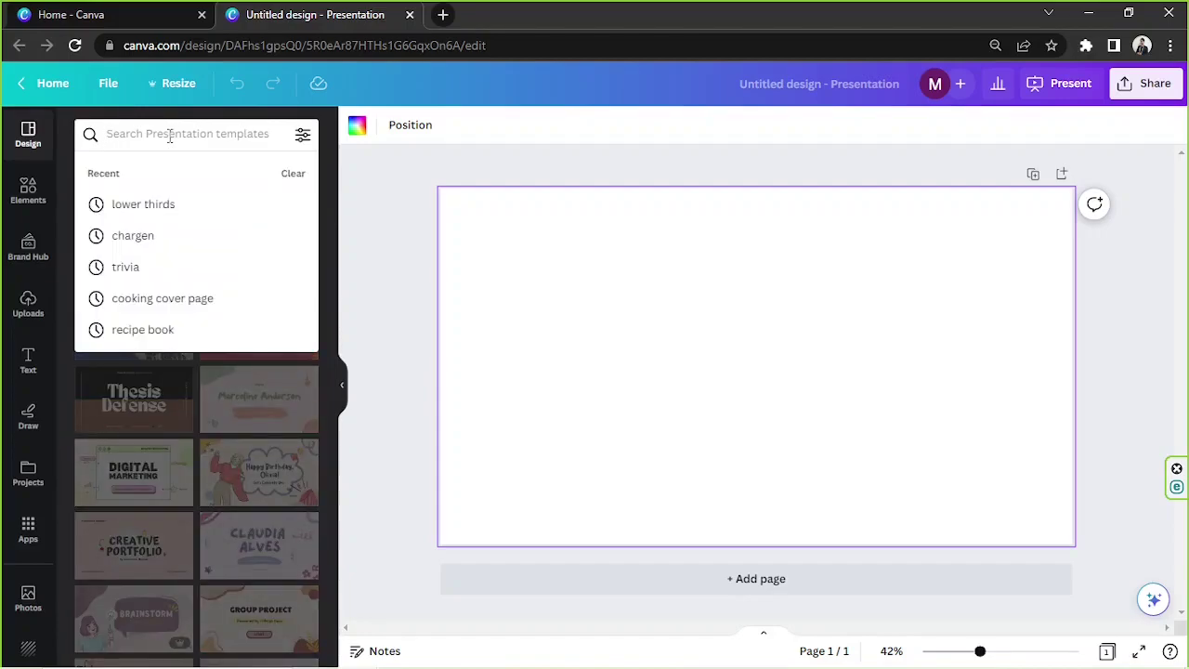
type("doodle")
key("Return")
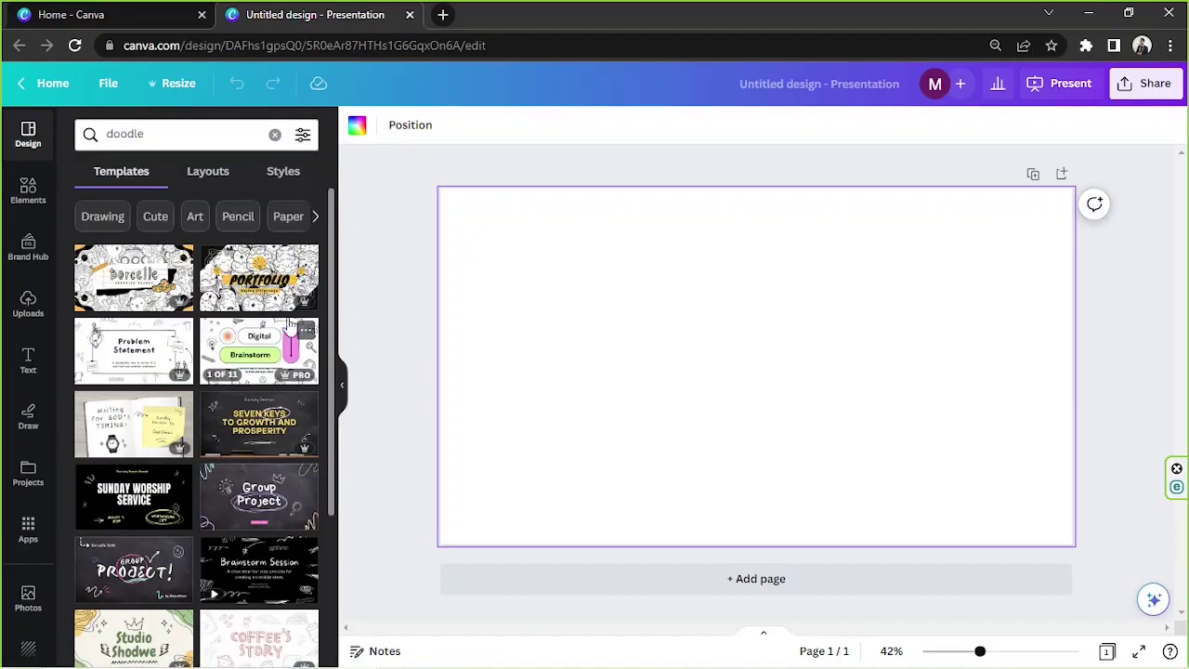
Find the Black and White Pastel Scrapbook Company Profile Presentation template and apply its Borcelle cover layout to page 1.
scroll(288, 325, "down", 3)
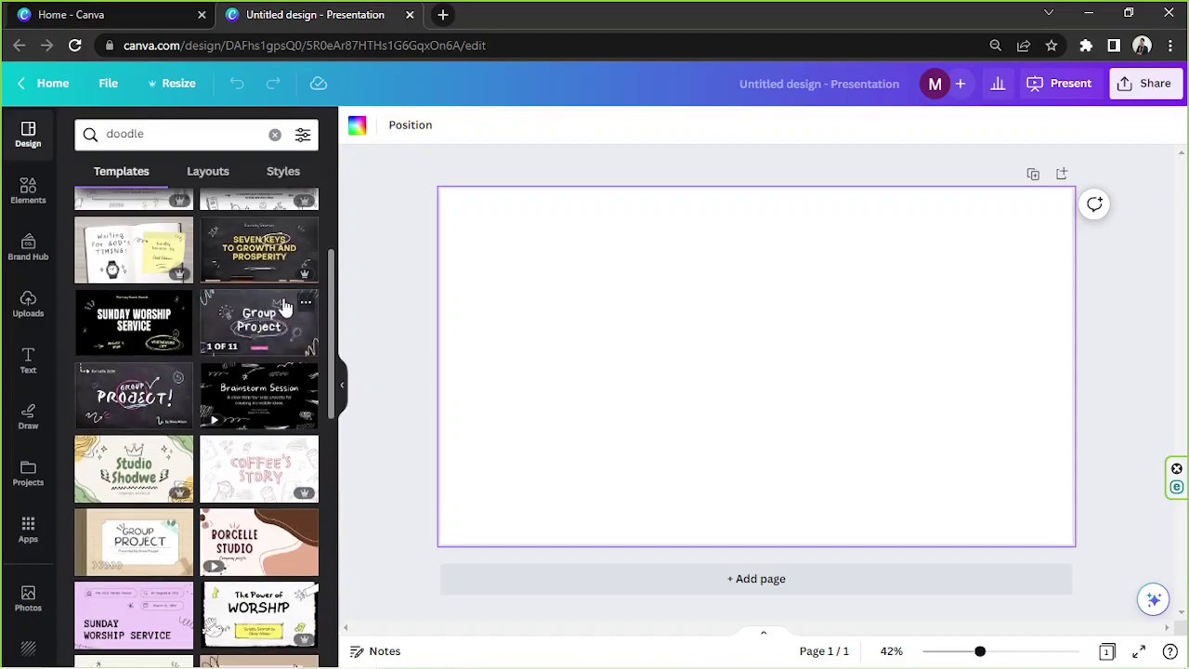
scroll(286, 308, "down", 5)
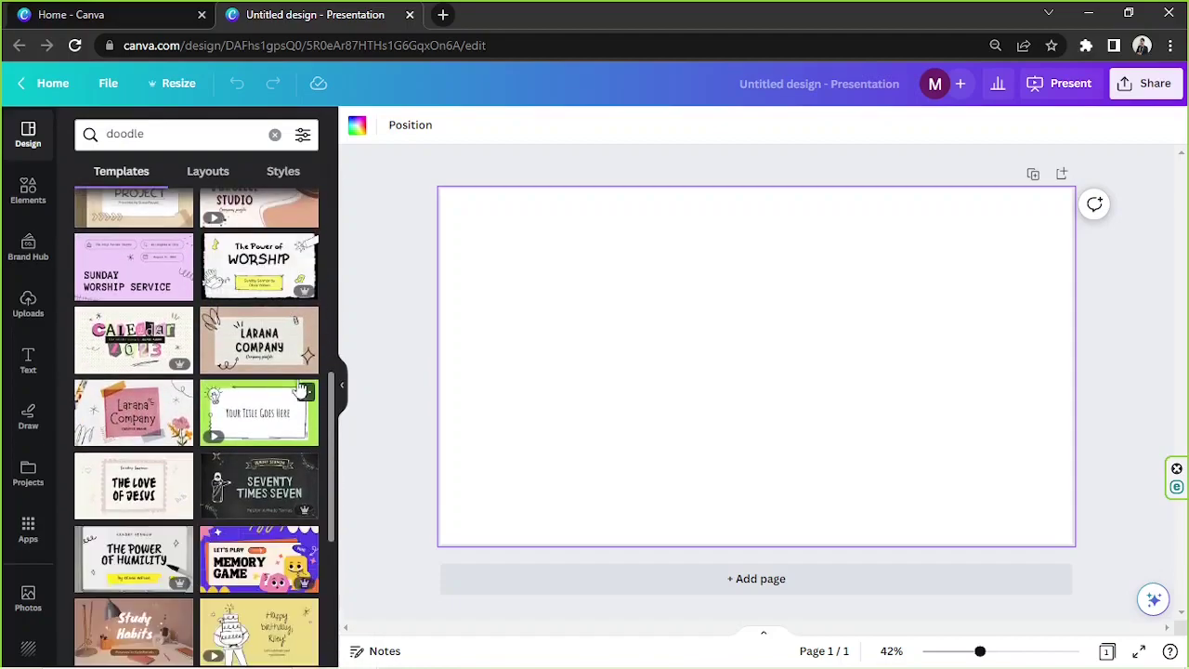
scroll(314, 278, "down", 3)
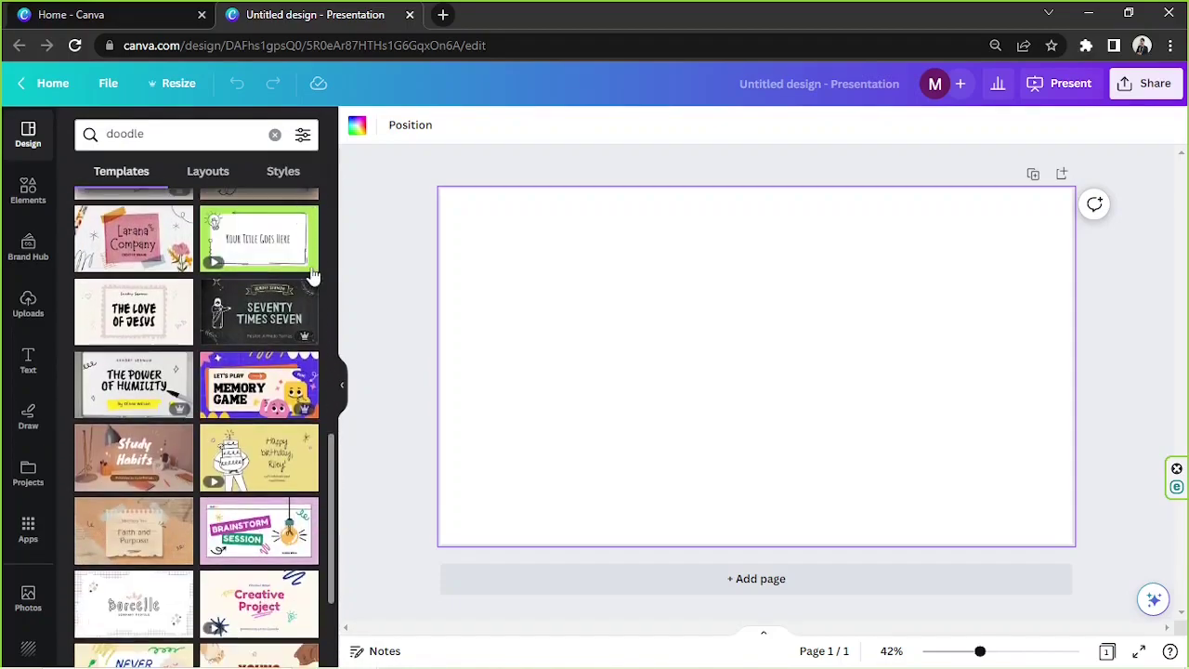
scroll(311, 274, "down", 3)
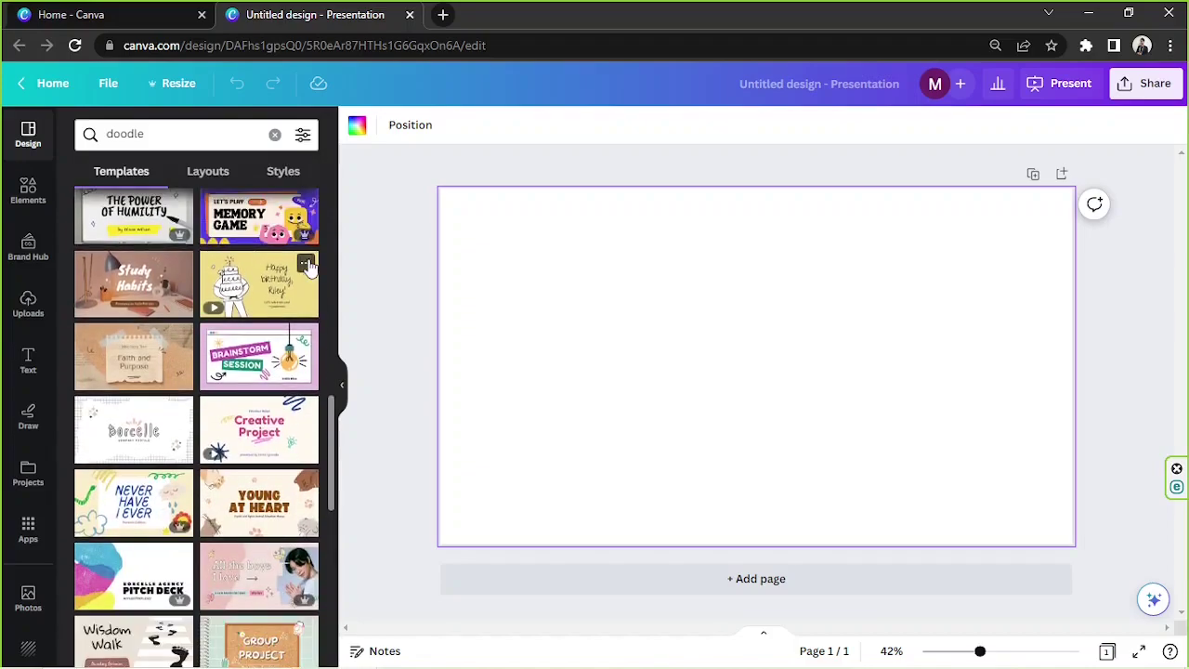
scroll(311, 267, "down", 2)
left_click(121, 347)
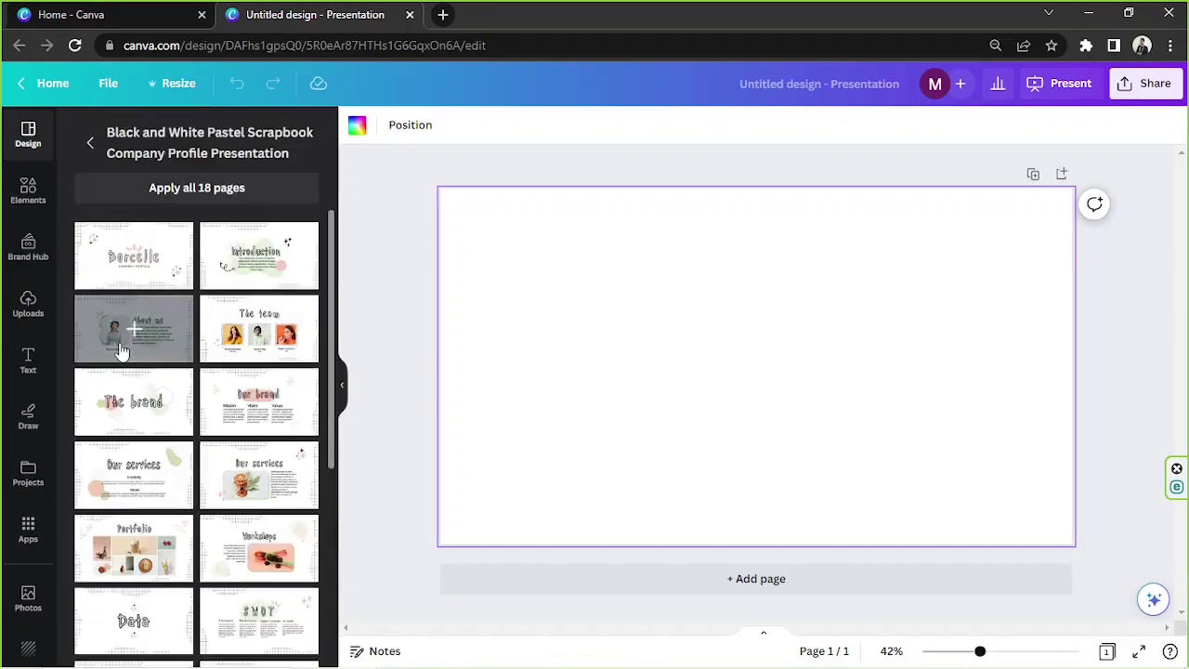
left_click(130, 267)
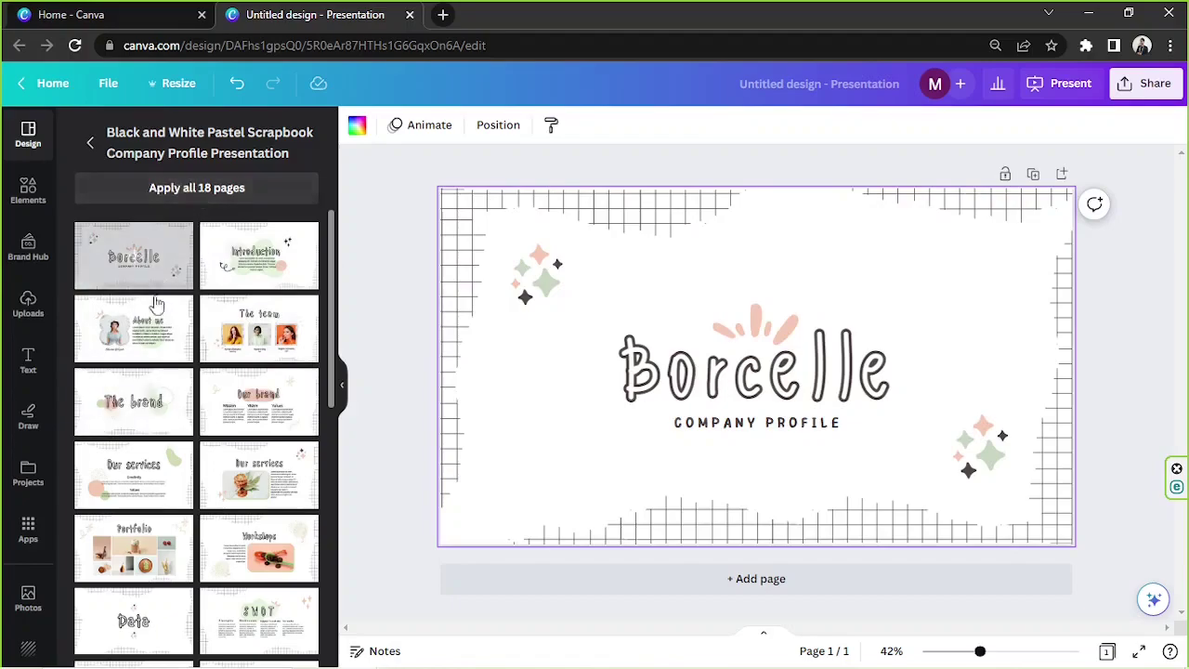
Add a second page and apply the template's "About me" layout to it.
scroll(168, 371, "down", 6)
scroll(220, 424, "up", 5)
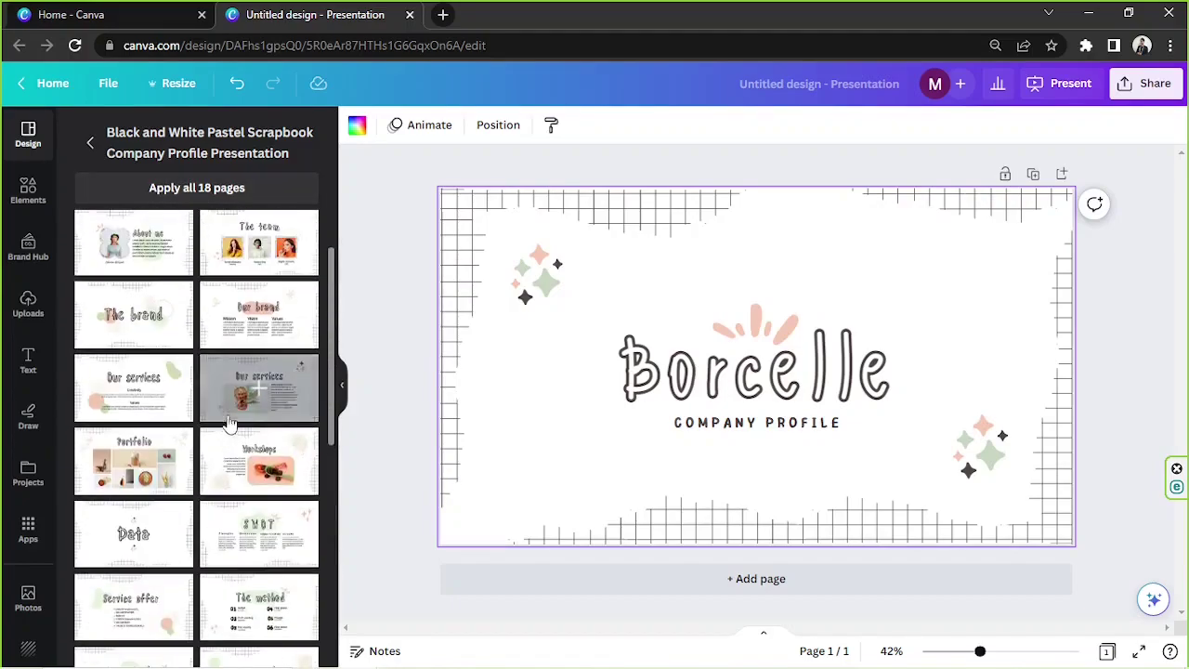
scroll(140, 390, "up", 2)
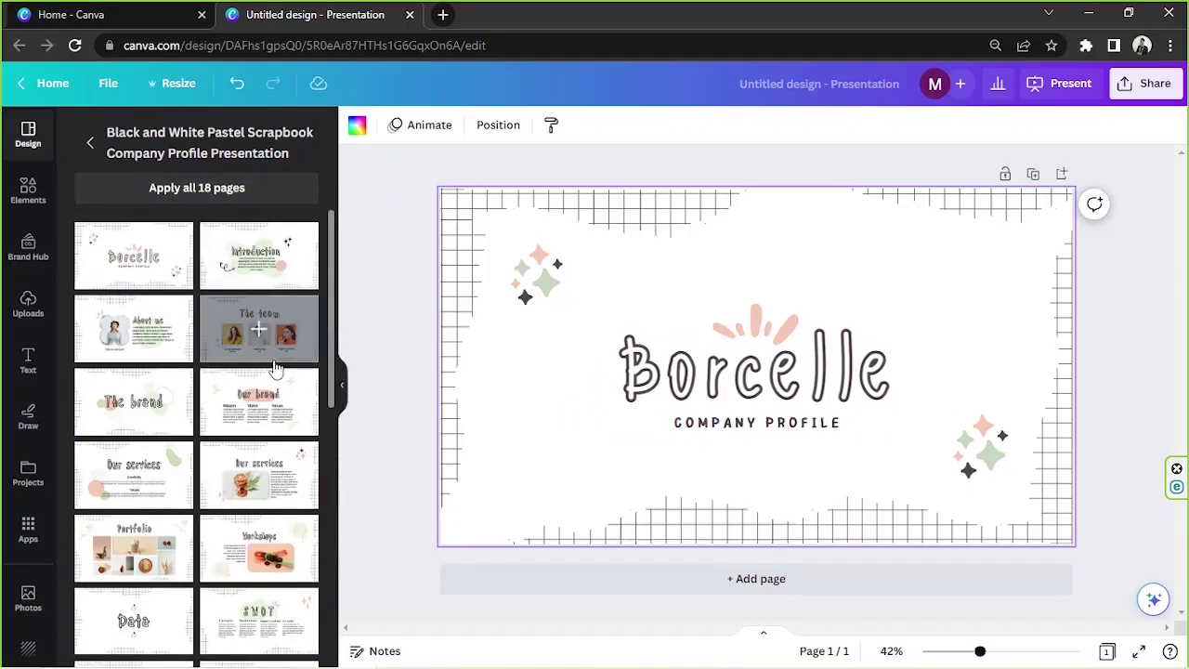
left_click(489, 578)
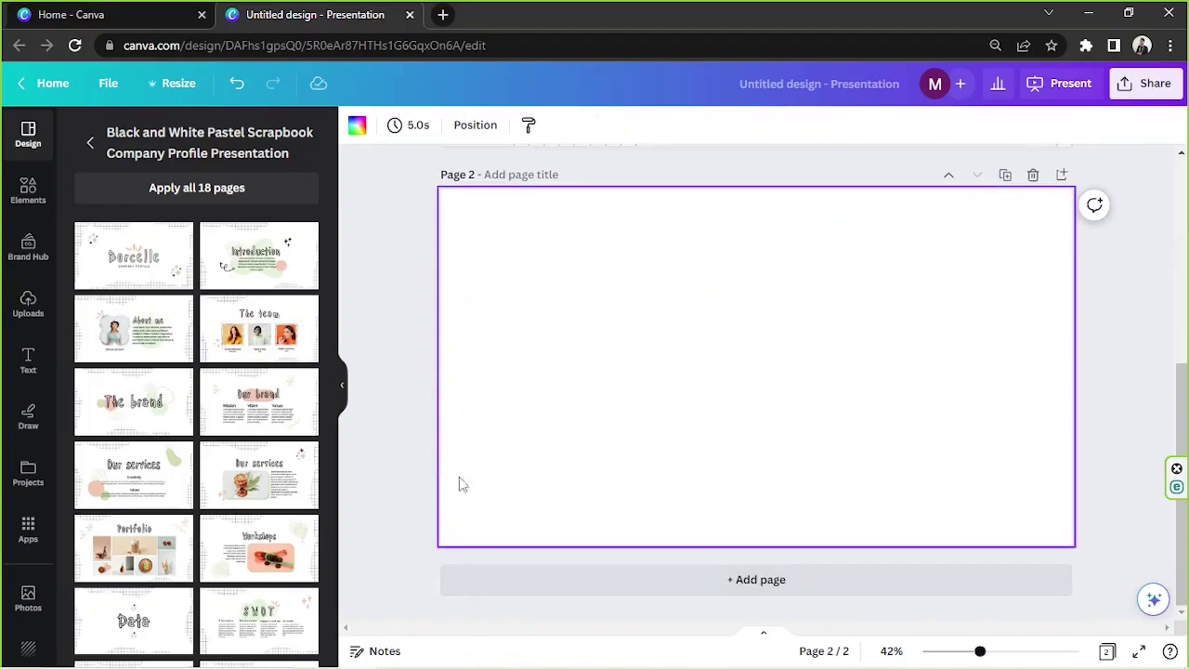
left_click(158, 349)
Delete the second page with the "About me" layout.
scroll(416, 377, "up", 3)
scroll(415, 377, "up", 2)
scroll(423, 375, "down", 4)
scroll(1040, 293, "up", 1)
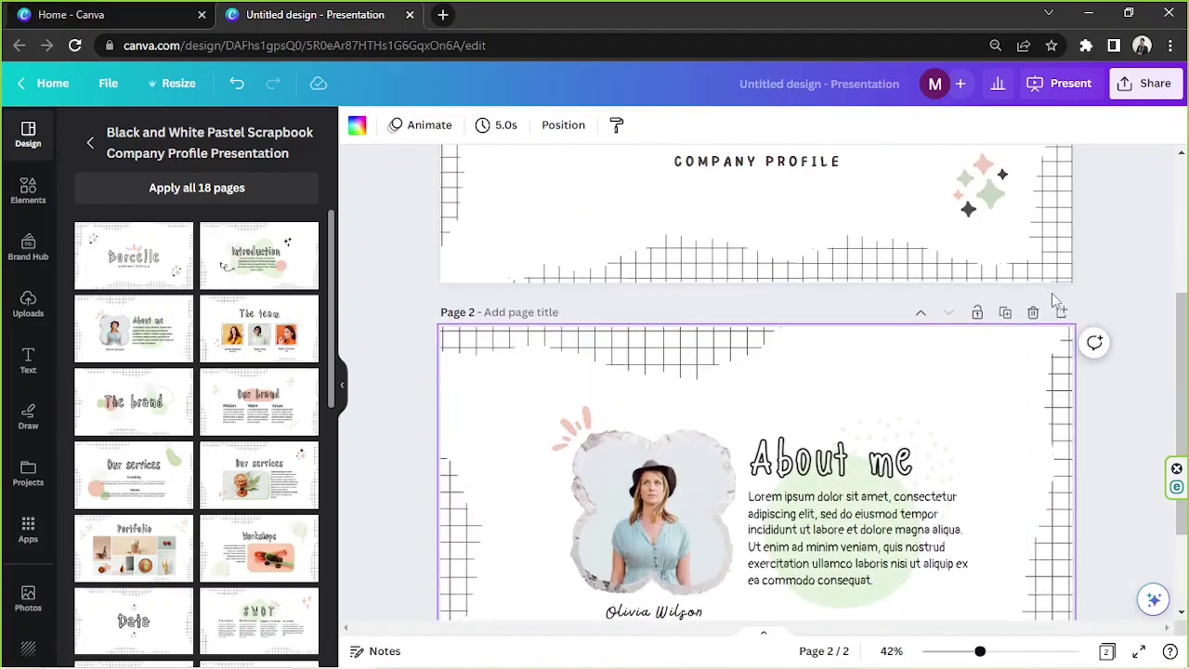
left_click(1033, 312)
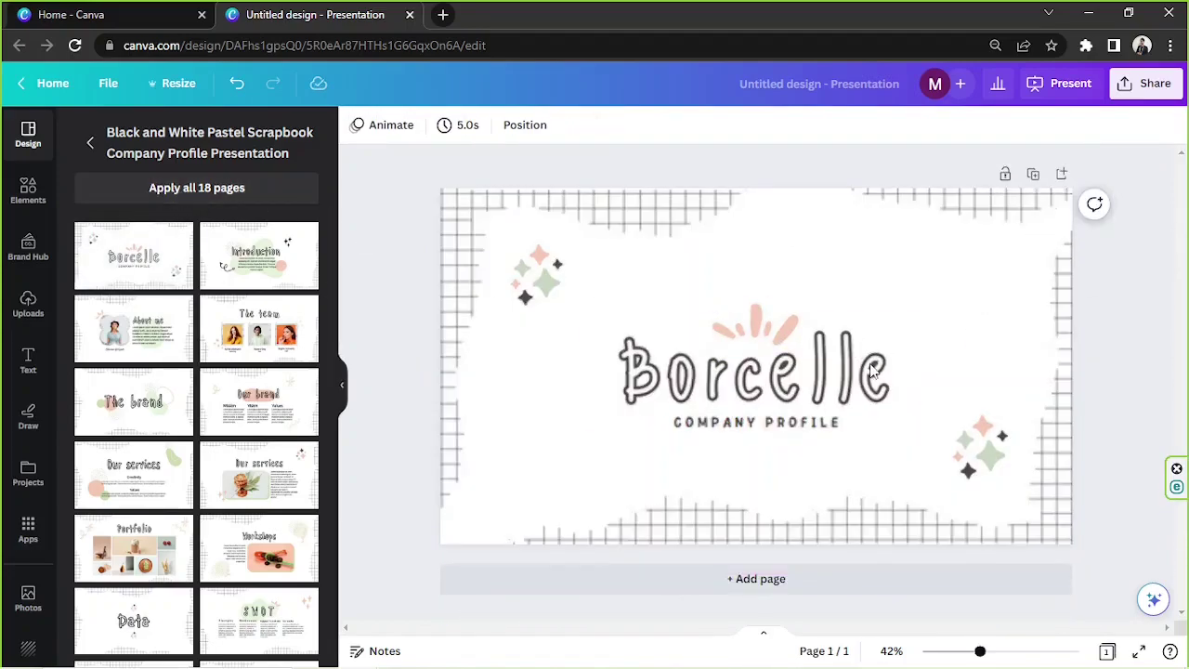
Apply all 18 template pages to the presentation, skim through them and return to page 1.
left_click(199, 189)
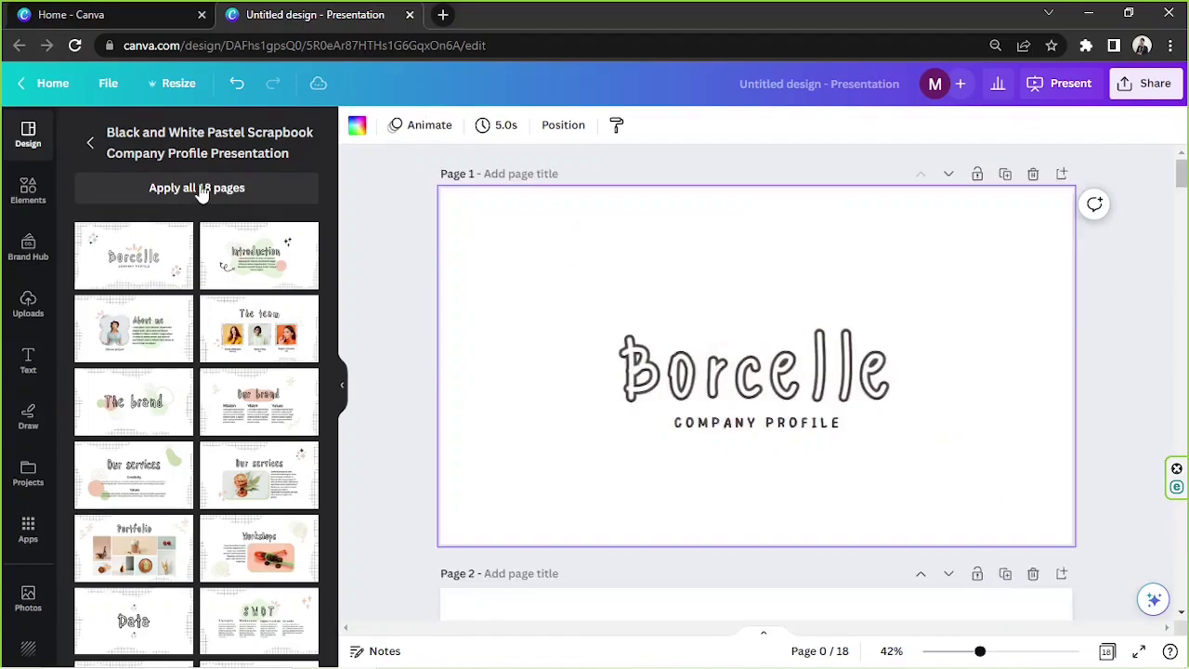
scroll(690, 388, "down", 5)
scroll(690, 388, "down", 15)
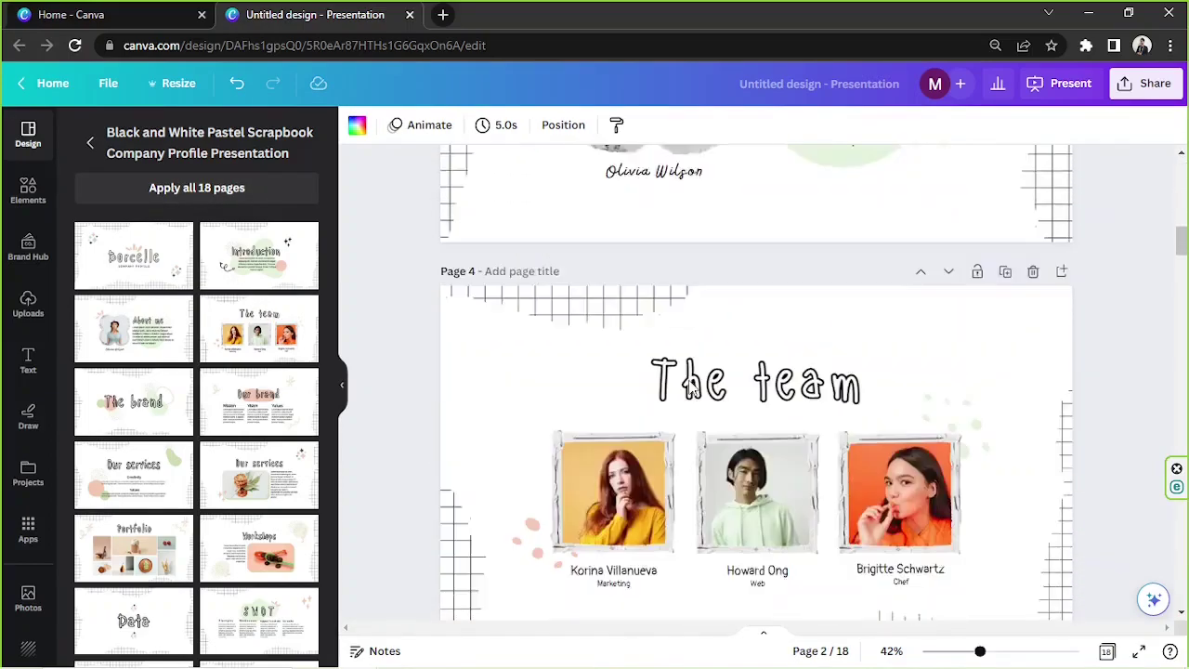
left_click_drag(1182, 316, 1176, 487)
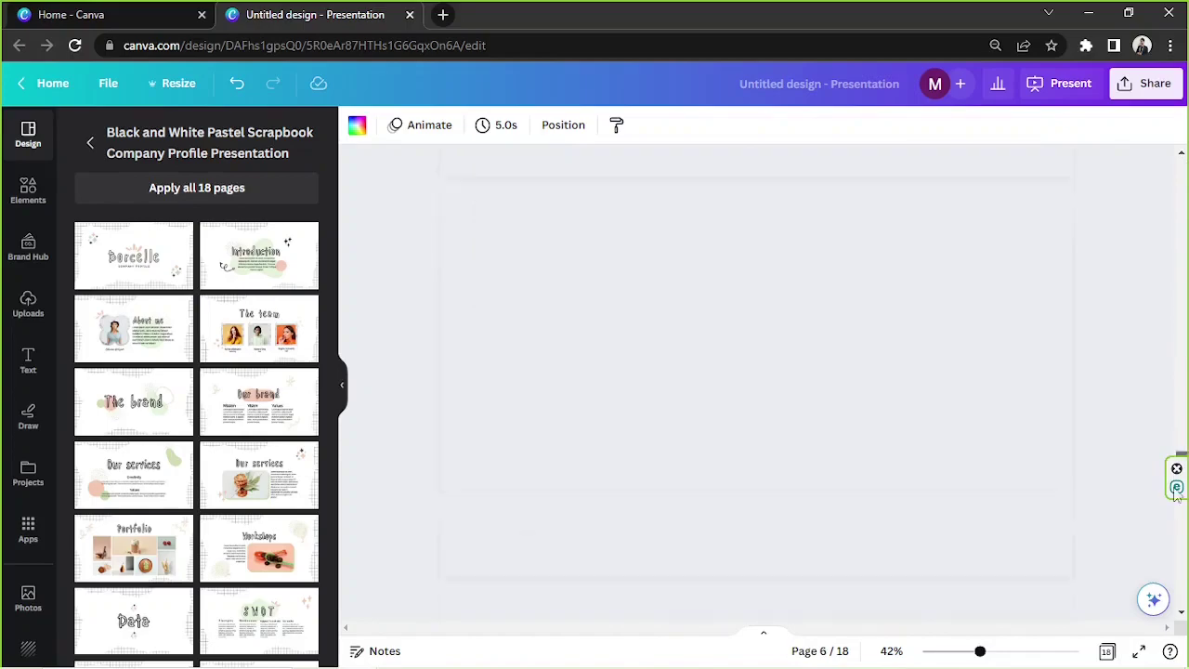
left_click_drag(1172, 589, 1176, 602)
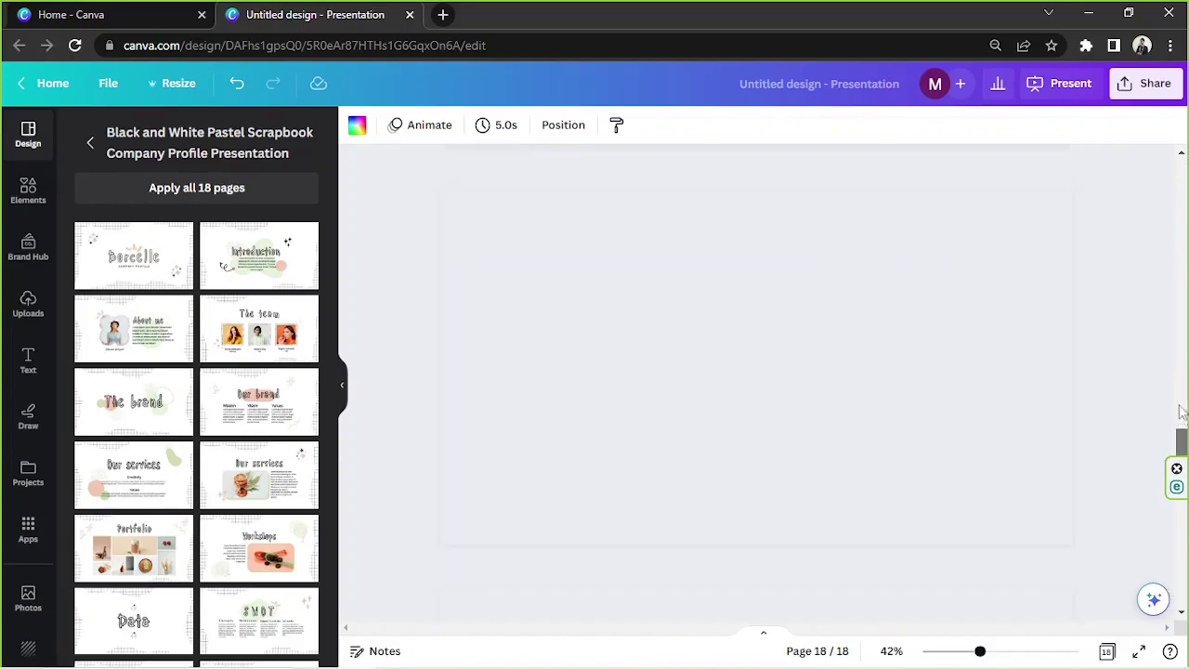
left_click_drag(1179, 210, 1181, 163)
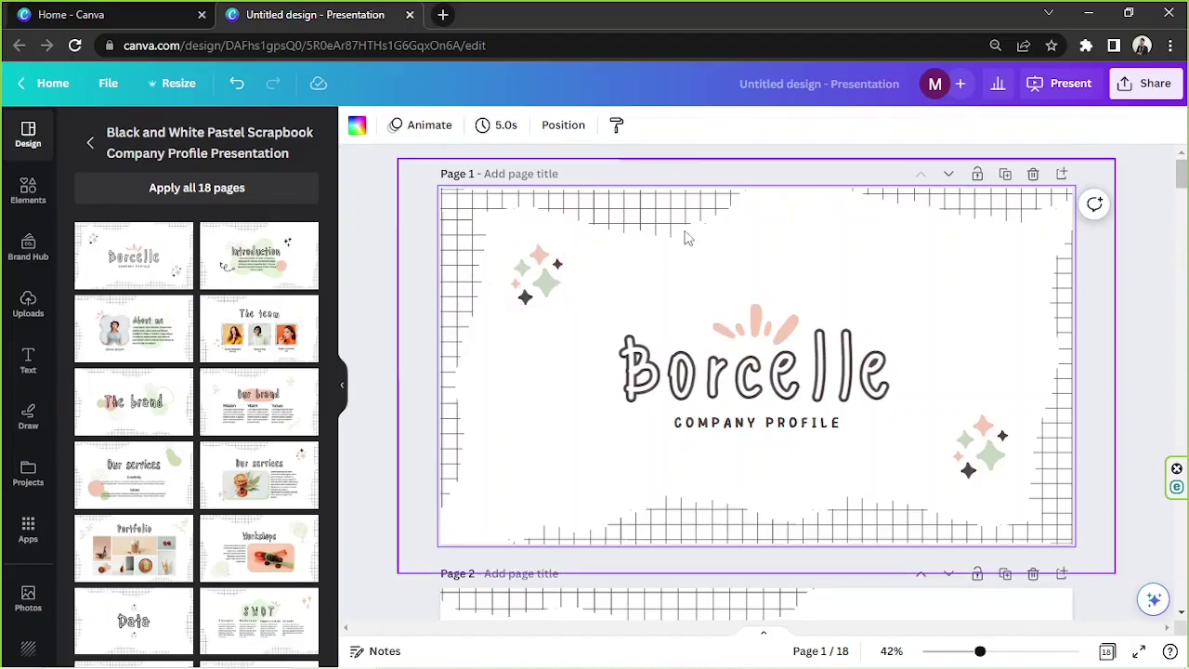
Deselect the grid frame group on page 1 and collapse the template side panel.
left_click(938, 330)
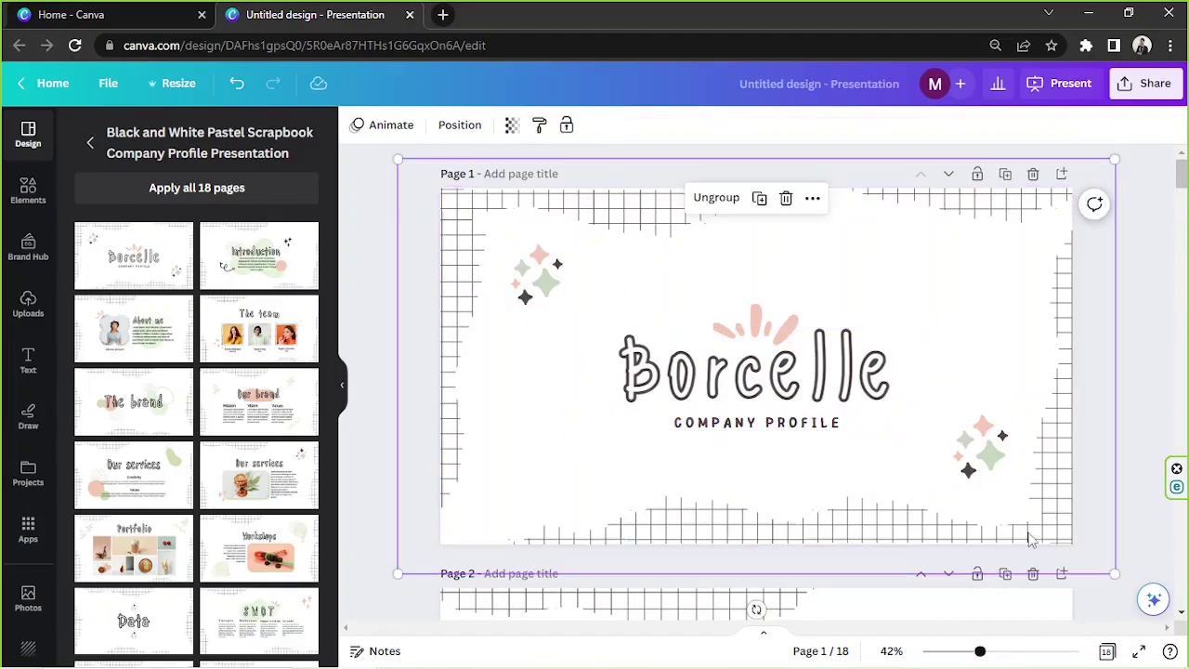
left_click(1124, 381)
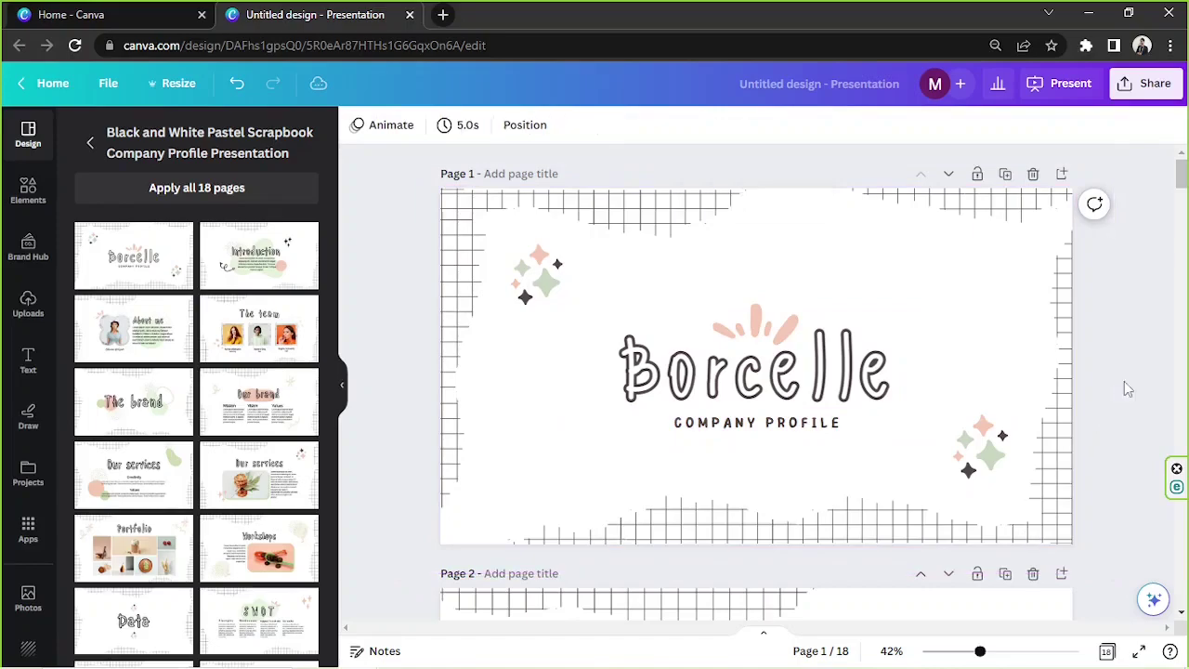
left_click(341, 401)
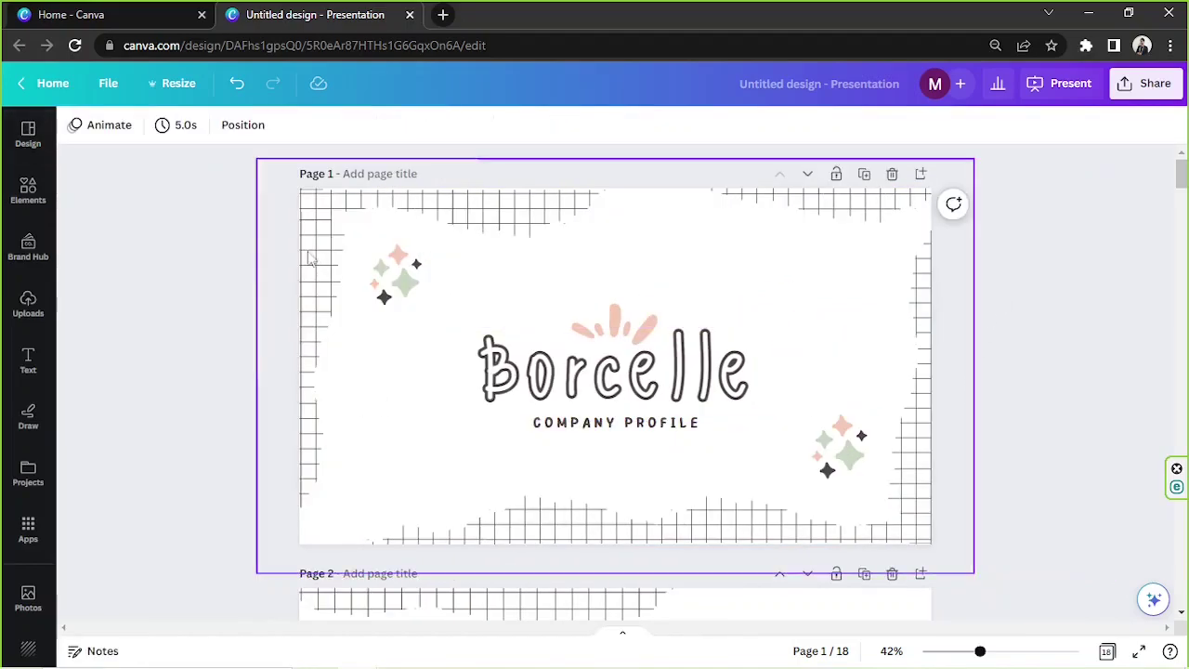
Recolor the upper-left grid piece of page 1's frame with the grey-blue photo color.
left_click(313, 230)
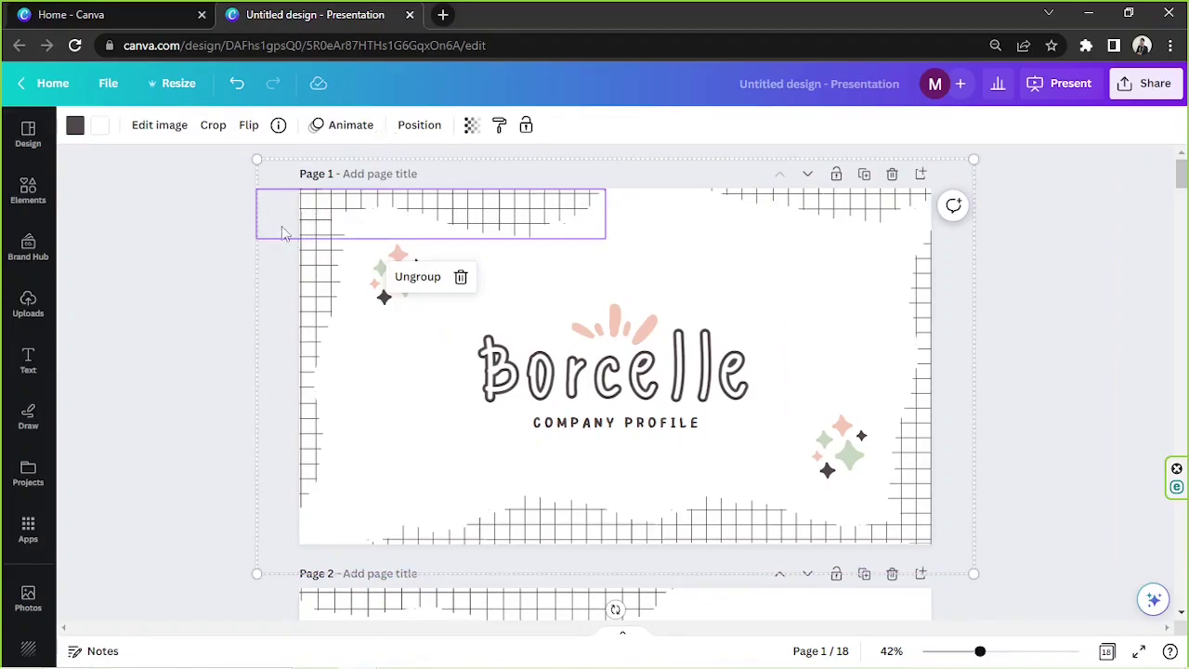
left_click(248, 253)
left_click(305, 211)
left_click(286, 283)
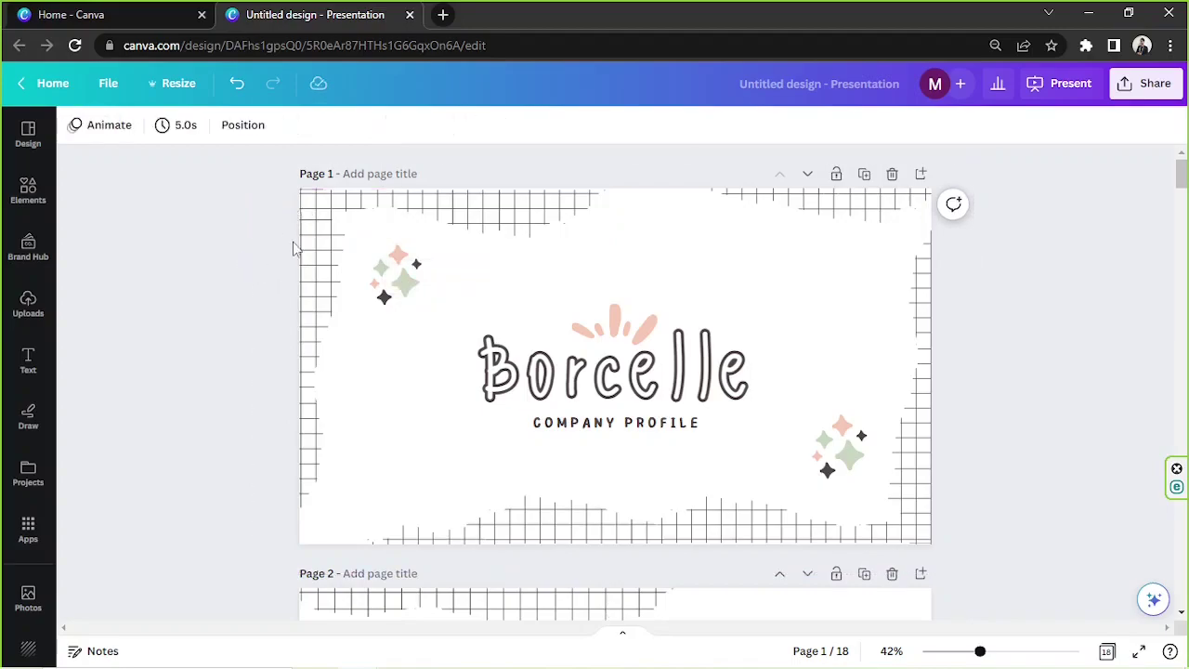
left_click(308, 243)
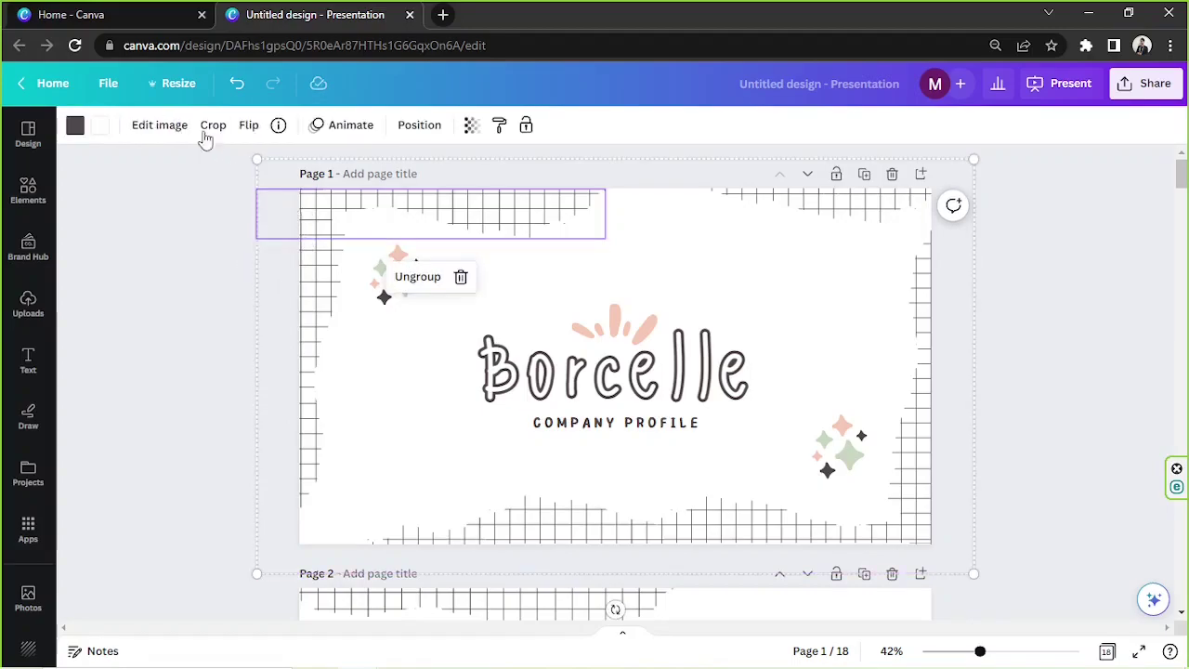
left_click(75, 125)
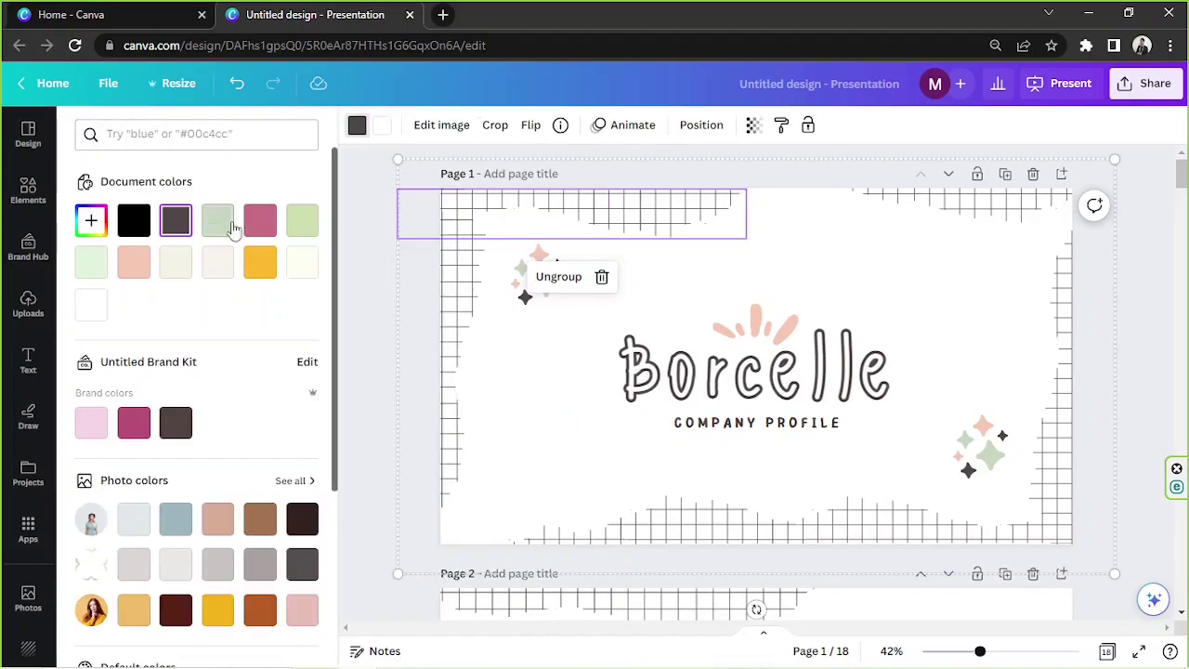
left_click(176, 520)
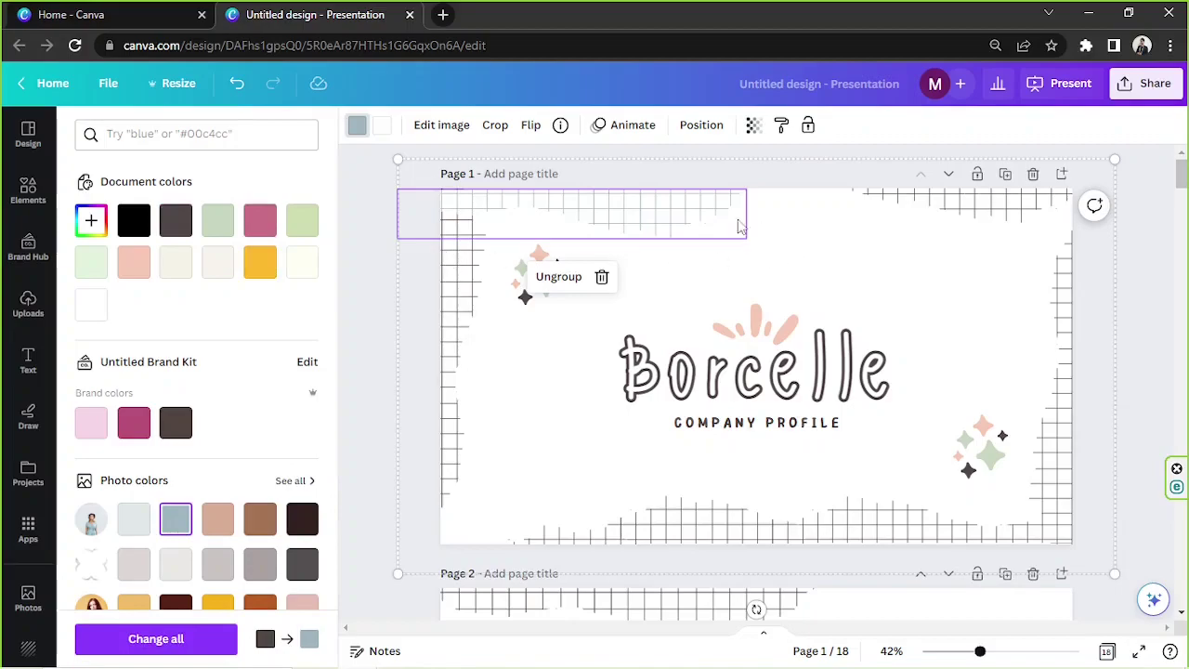
left_click(1142, 288)
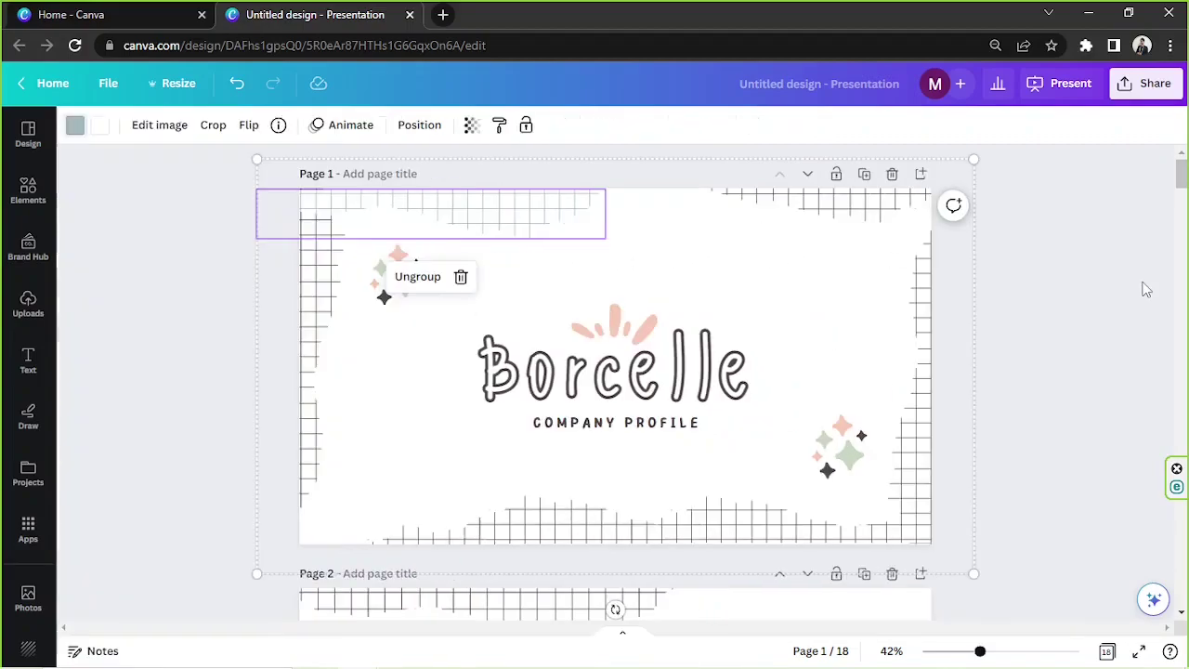
Undo the accidental move of page 1's grid frame and ungroup the frame into separate pieces.
left_click(740, 276)
left_click_drag(724, 334, 734, 295)
key("ctrl+z")
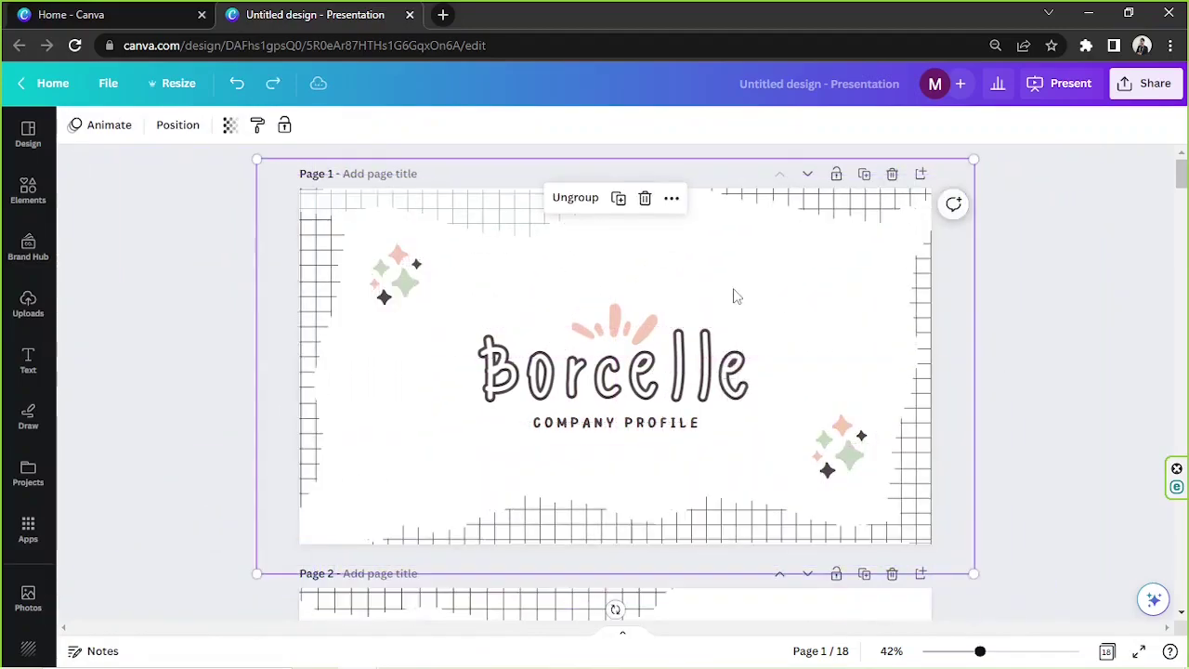
left_click(573, 205)
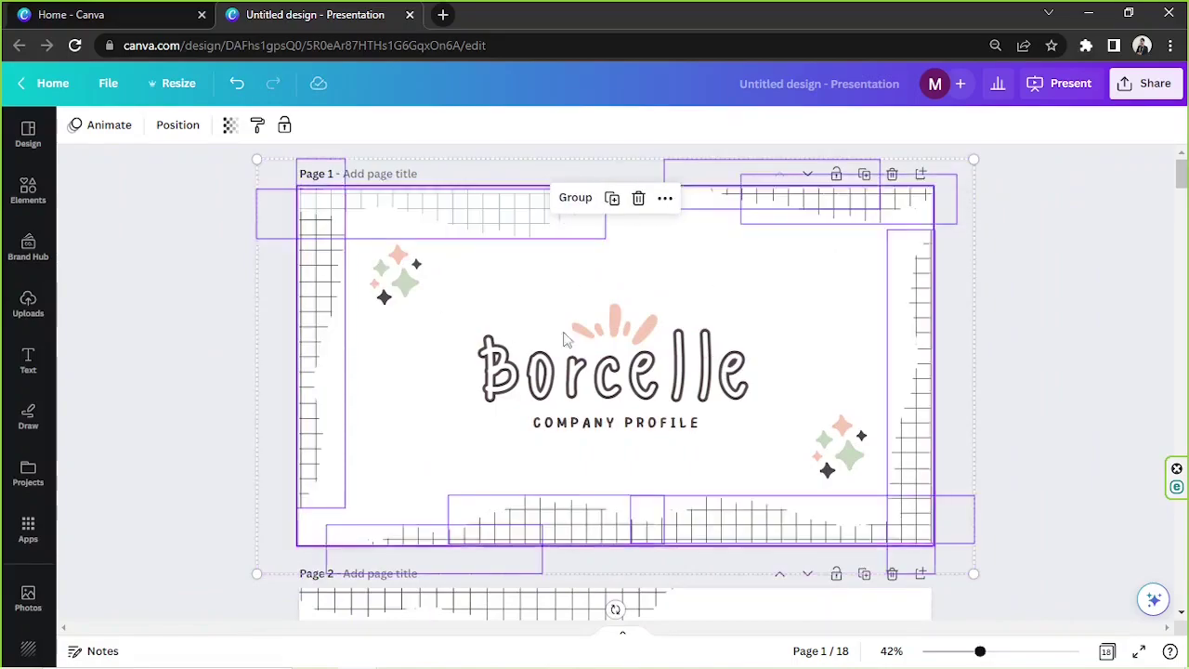
Recolor the left, lower and right grid pieces of page 1's frame with the grey-blue document color.
left_click(726, 292)
left_click_drag(727, 282, 767, 299)
left_click_drag(643, 225, 505, 278)
left_click(74, 124)
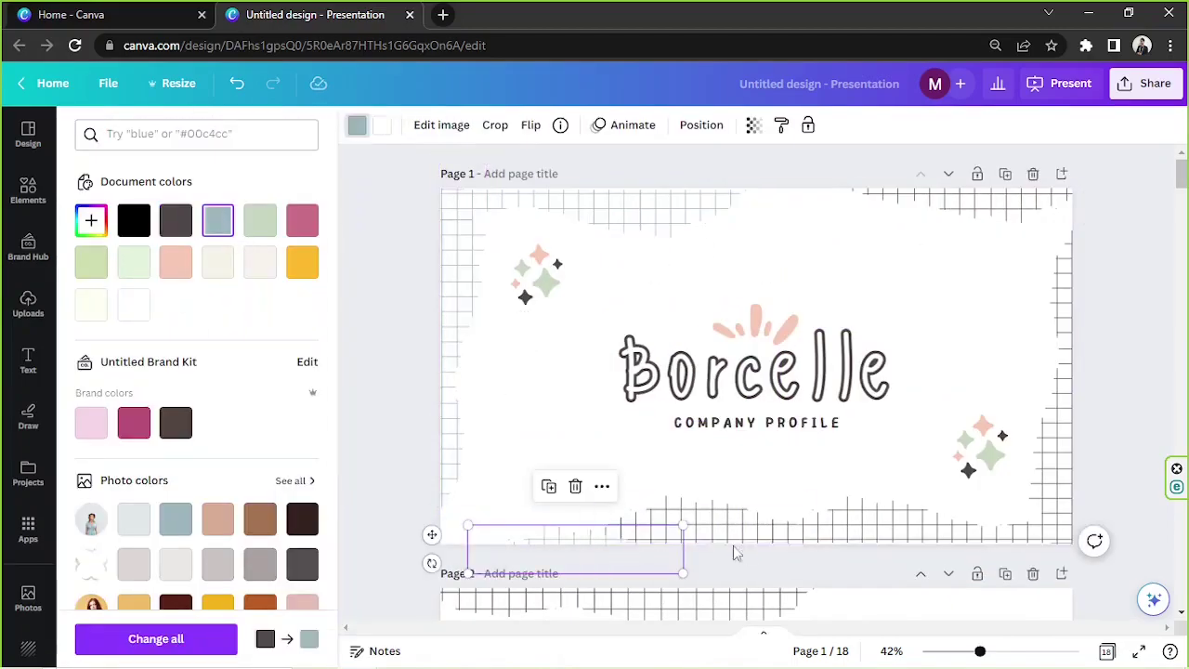
left_click(818, 520)
left_click(1044, 297)
key("Escape")
Recolor the remaining dark grid piece in page 1's upper-right corner with the grey-blue document color.
left_click_drag(662, 158, 878, 214)
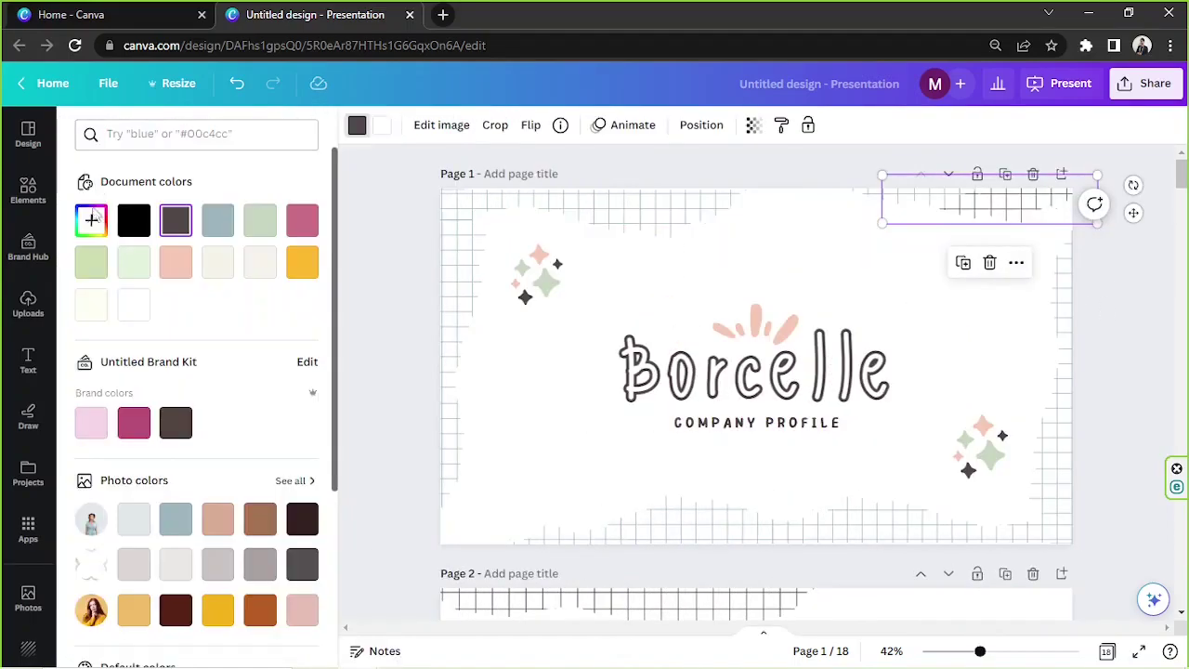
left_click(75, 125)
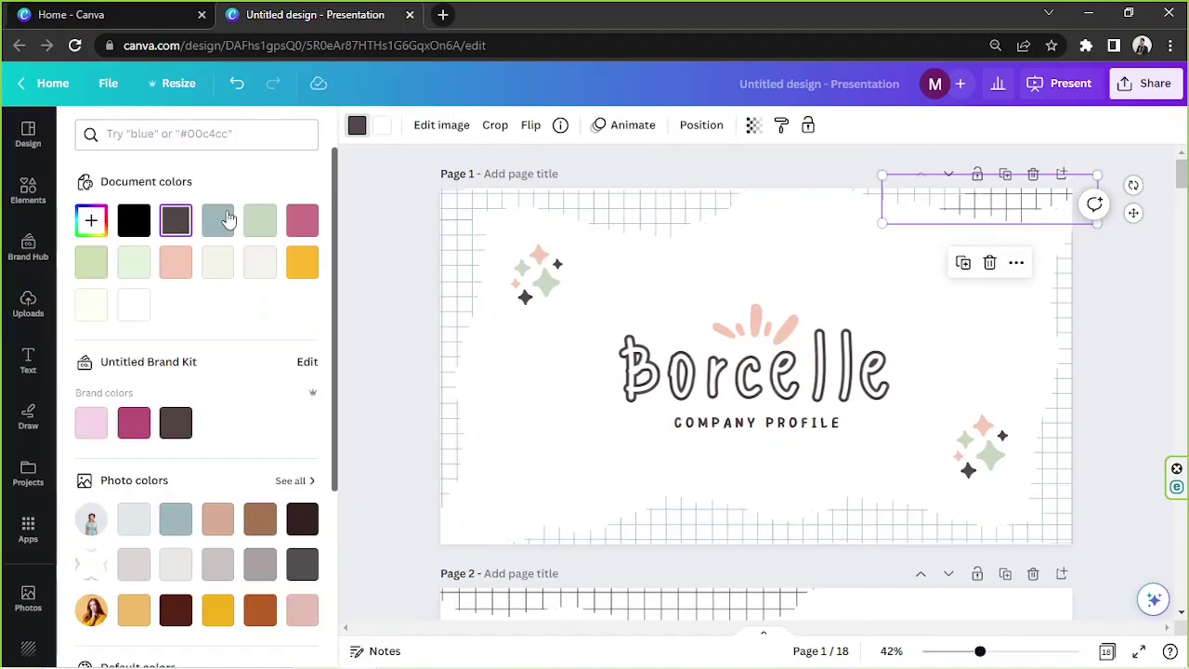
left_click(223, 220)
left_click(650, 601)
scroll(743, 316, "up", 3)
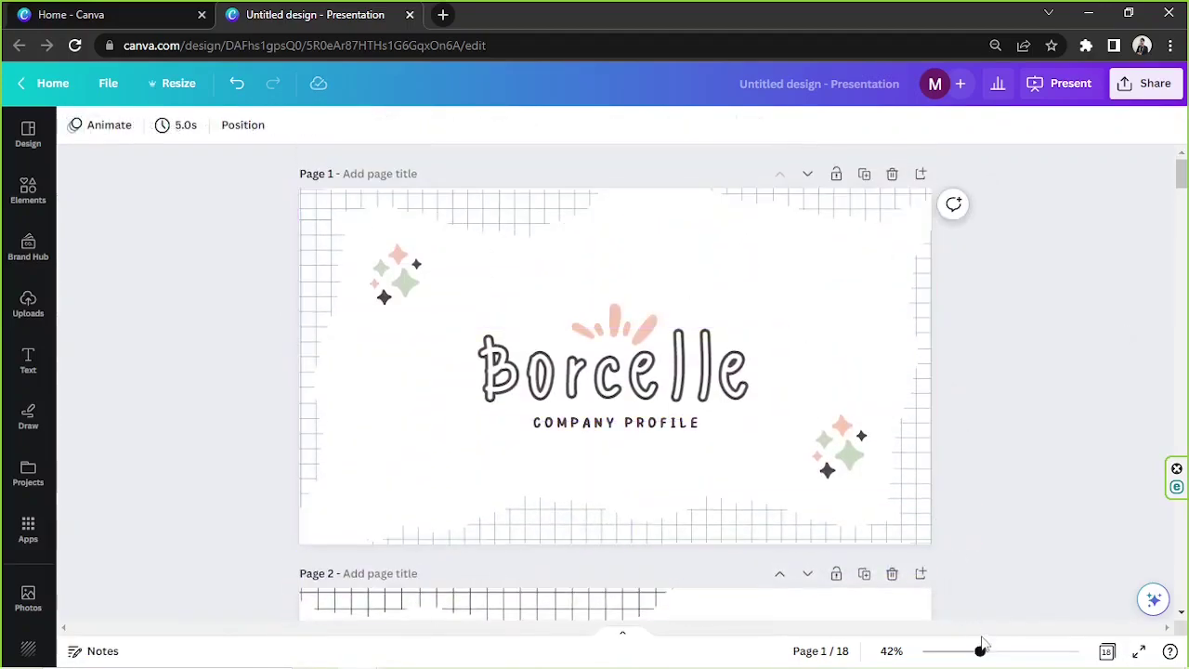
Replace the "Borcelle" title on page 1 with "presentation" and widen its text box so the word fits on one line.
left_click_drag(981, 652, 988, 650)
left_click(613, 367)
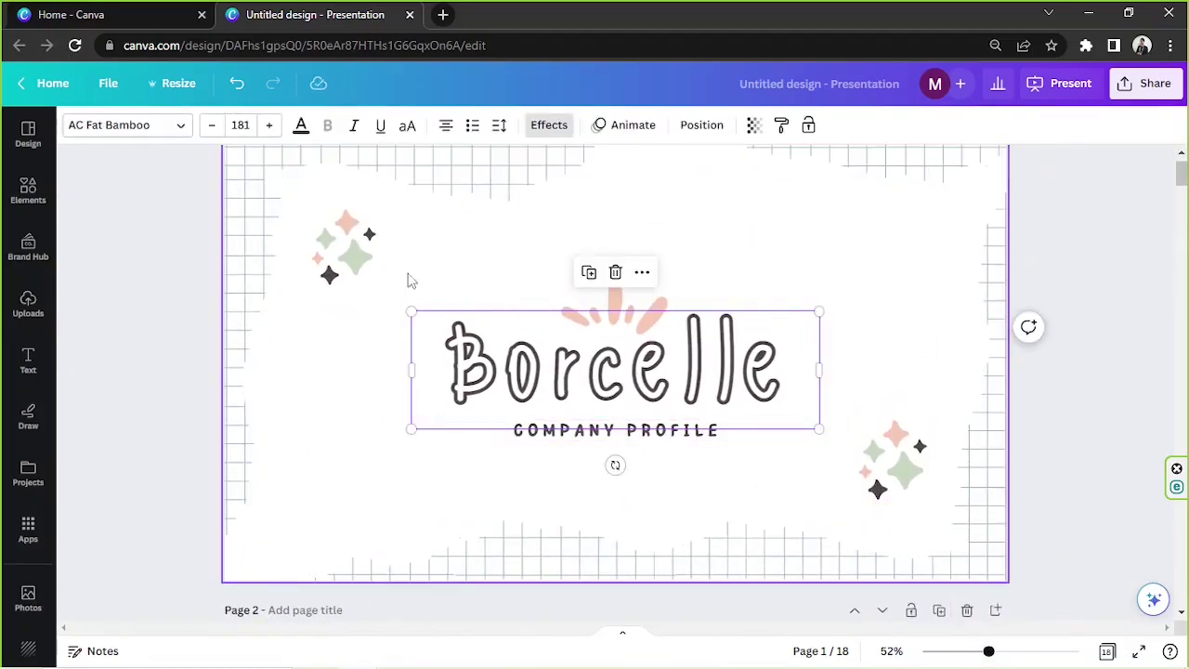
double_click(677, 394)
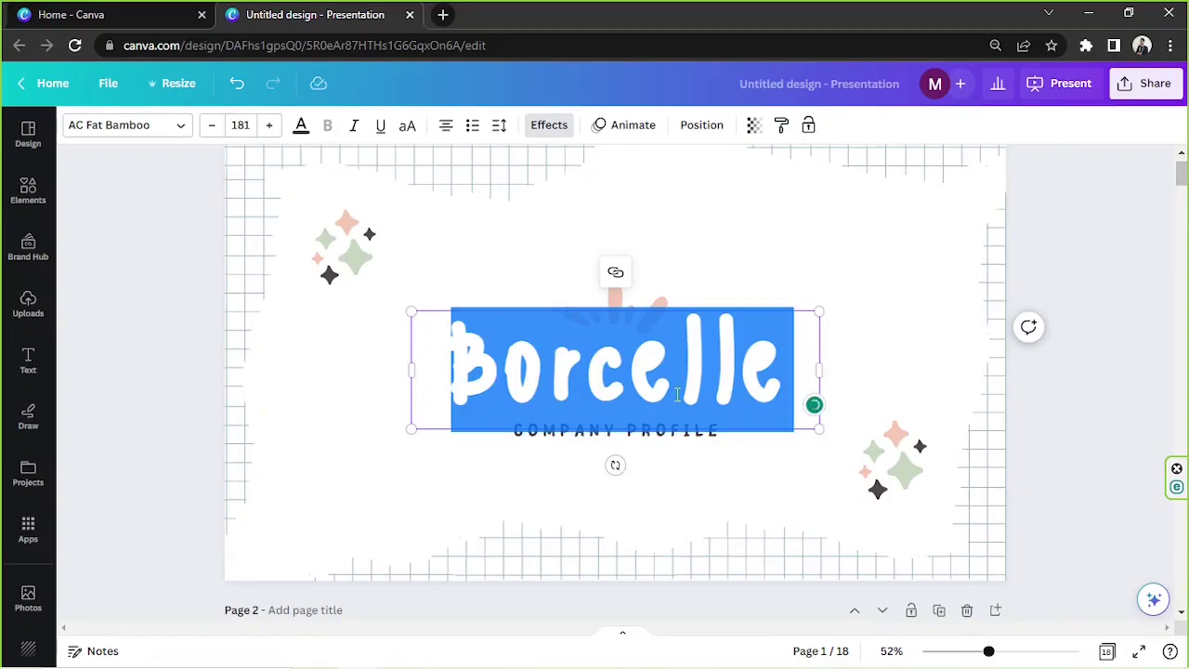
type("prese")
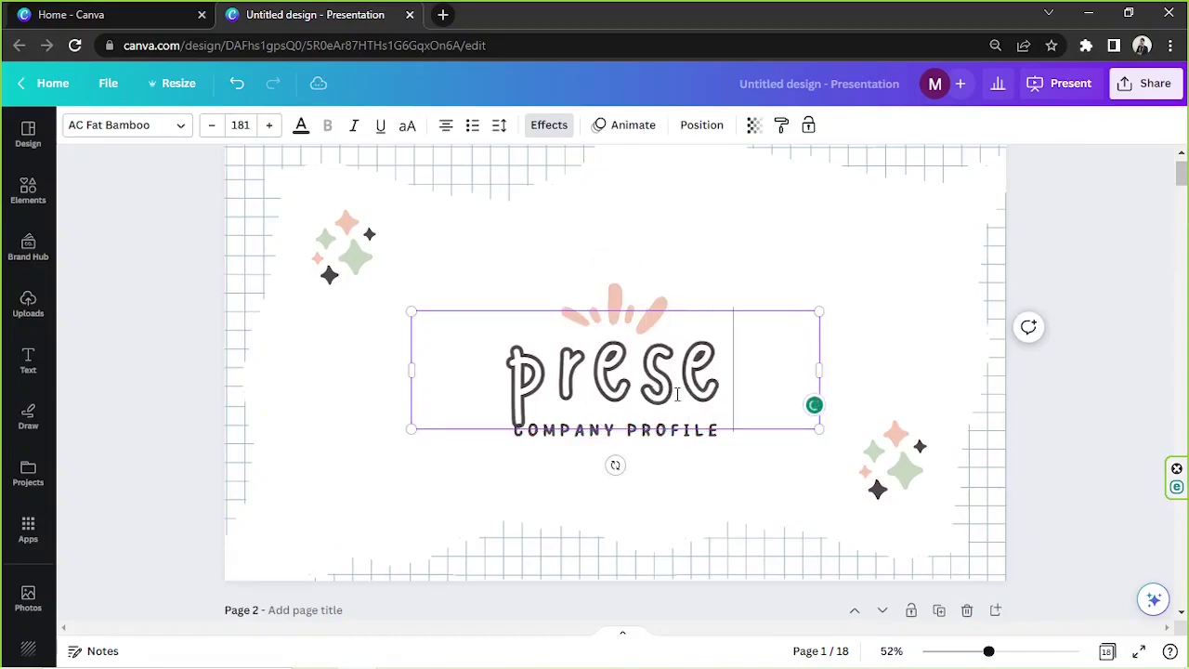
type("ntation")
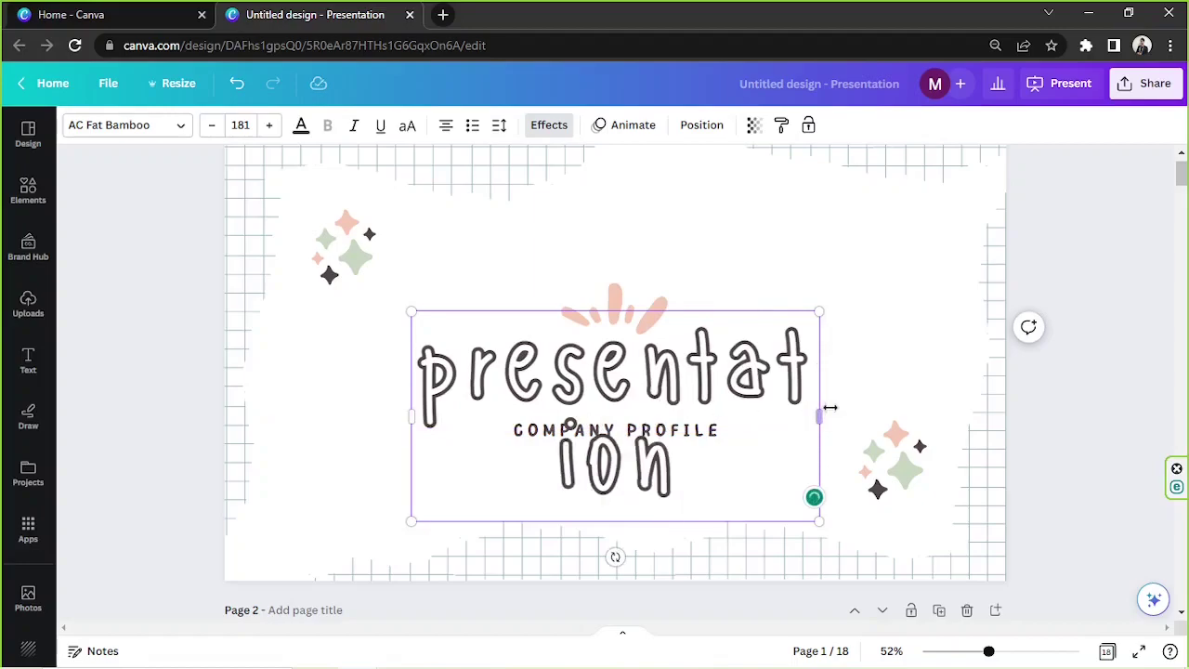
left_click_drag(819, 416, 952, 417)
left_click_drag(845, 425, 787, 425)
left_click_drag(772, 306, 708, 307)
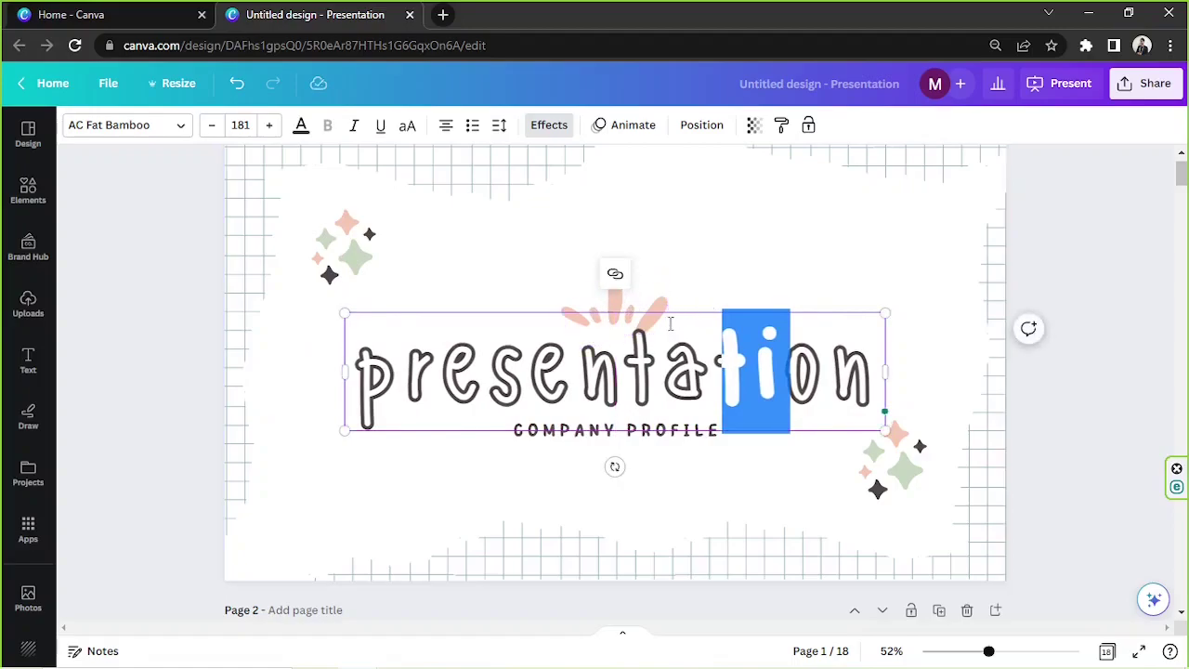
Move the peach burst and the subtitle above the title, and change the subtitle to "MY DOODLE-STYLE".
left_click_drag(645, 297, 661, 197)
left_click_drag(665, 431, 663, 302)
double_click(665, 303)
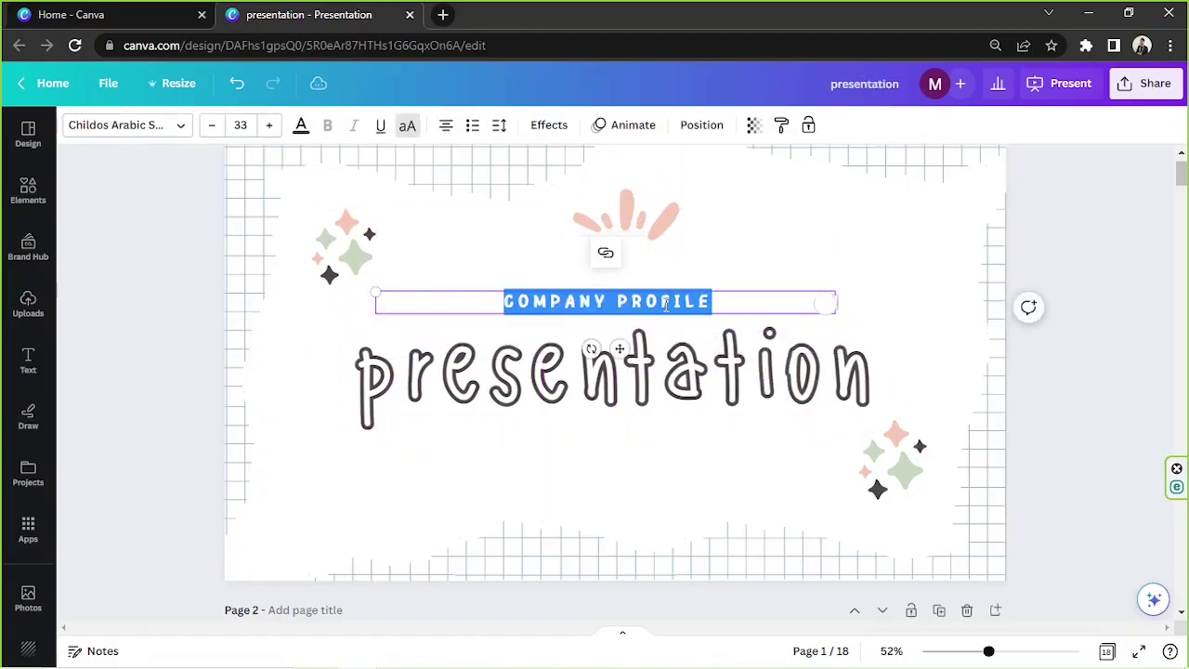
type("MY DOODLE-STYLE")
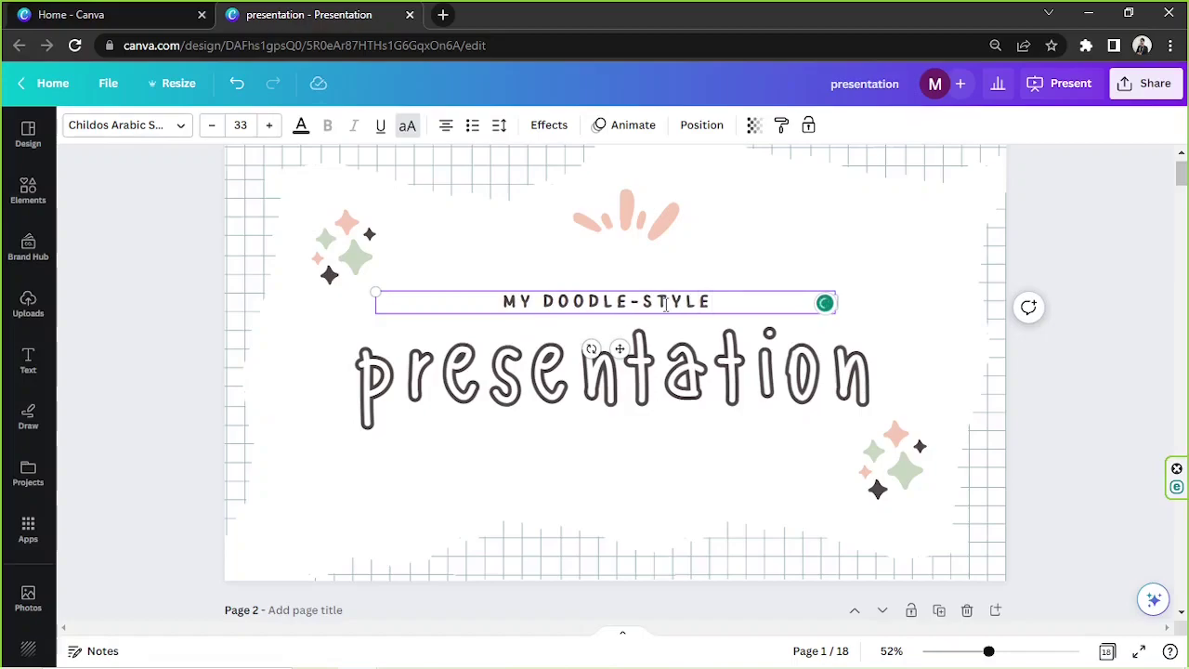
left_click_drag(682, 315, 701, 314)
Move the two sparkle clusters into page 1's upper-left and lower-right corners and delete the peach burst.
left_click_drag(362, 246, 289, 185)
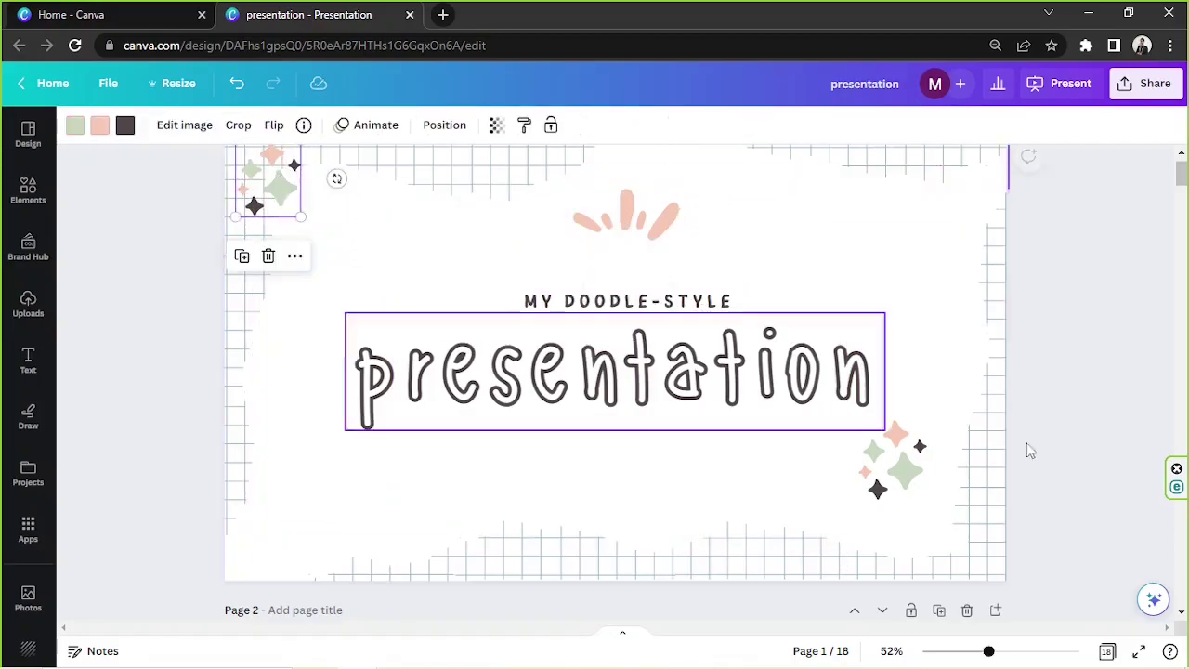
left_click_drag(905, 464, 976, 540)
left_click_drag(598, 238, 278, 356)
mouse_move(315, 398)
left_mouse_down()
mouse_move(345, 385)
mouse_move(302, 416)
left_mouse_up()
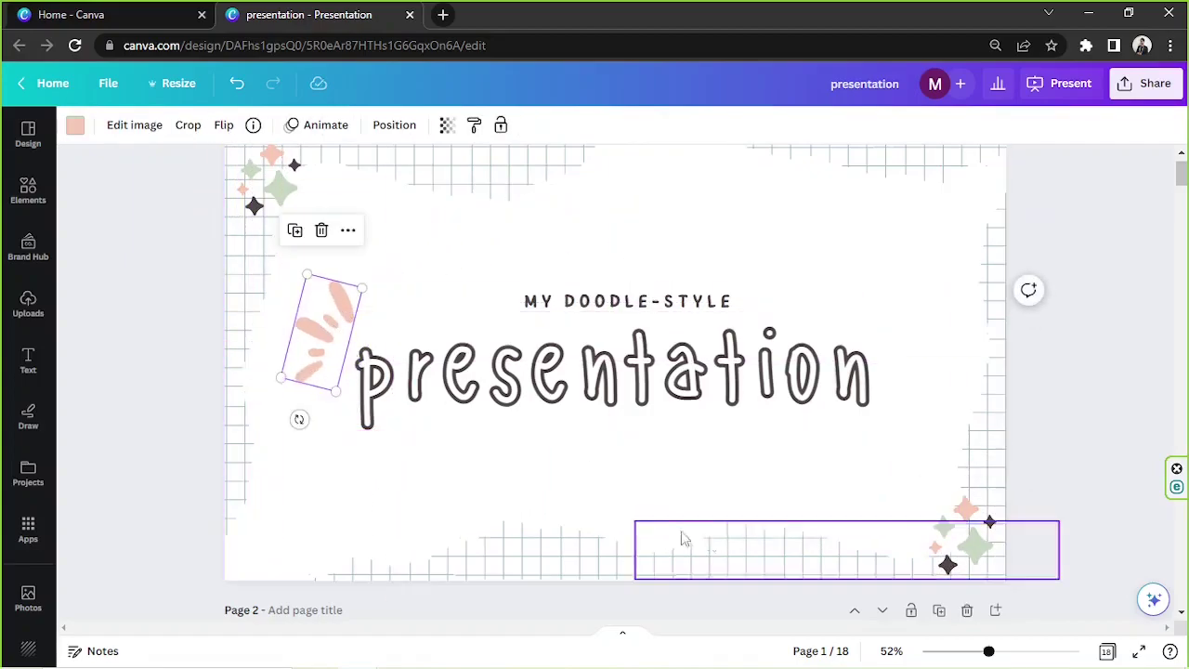
left_click(629, 459)
left_click(337, 334)
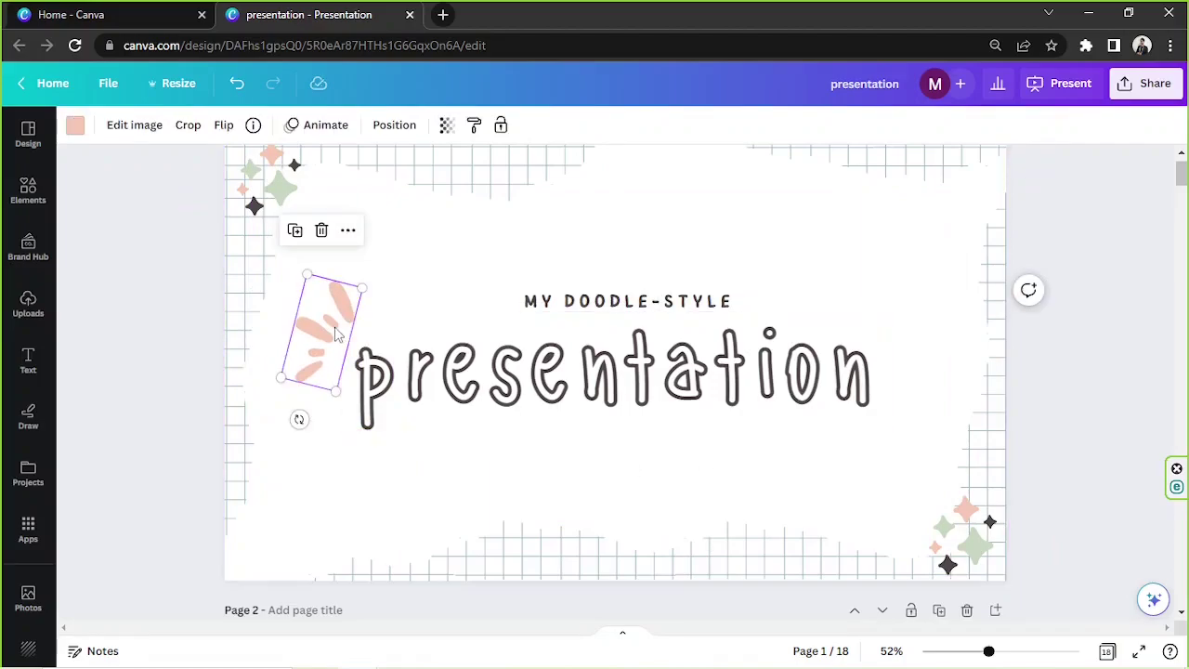
key("Delete")
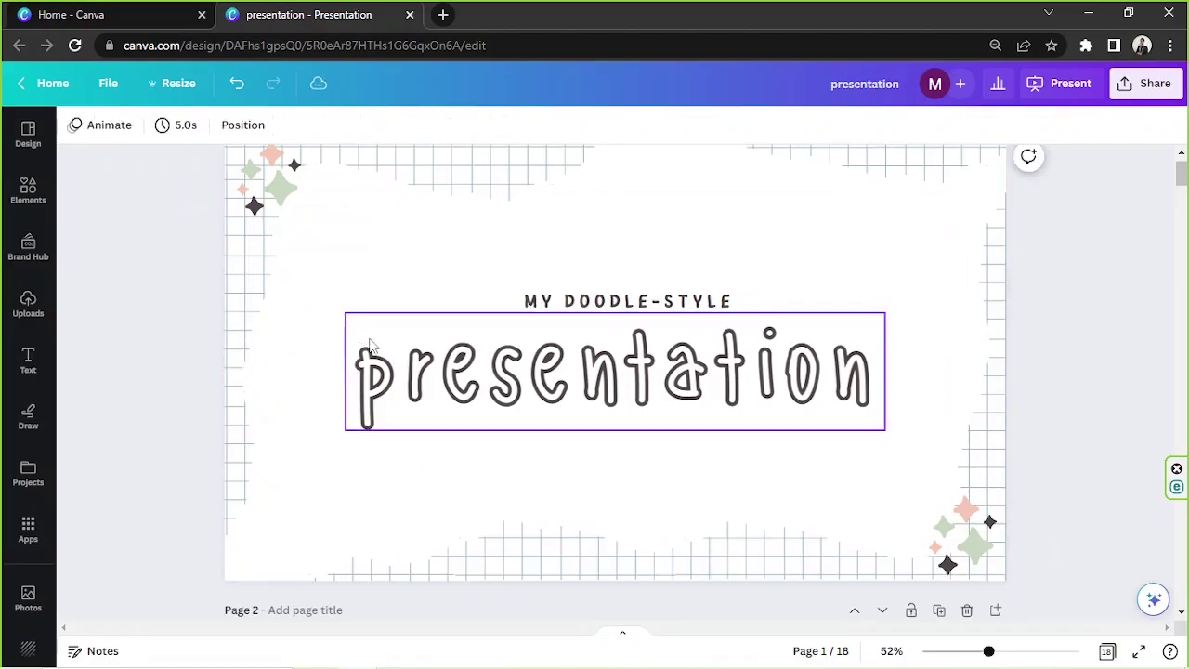
Search the elements library for "animation" and limit the results to graphics.
left_click(28, 190)
left_click(125, 134)
type("anima")
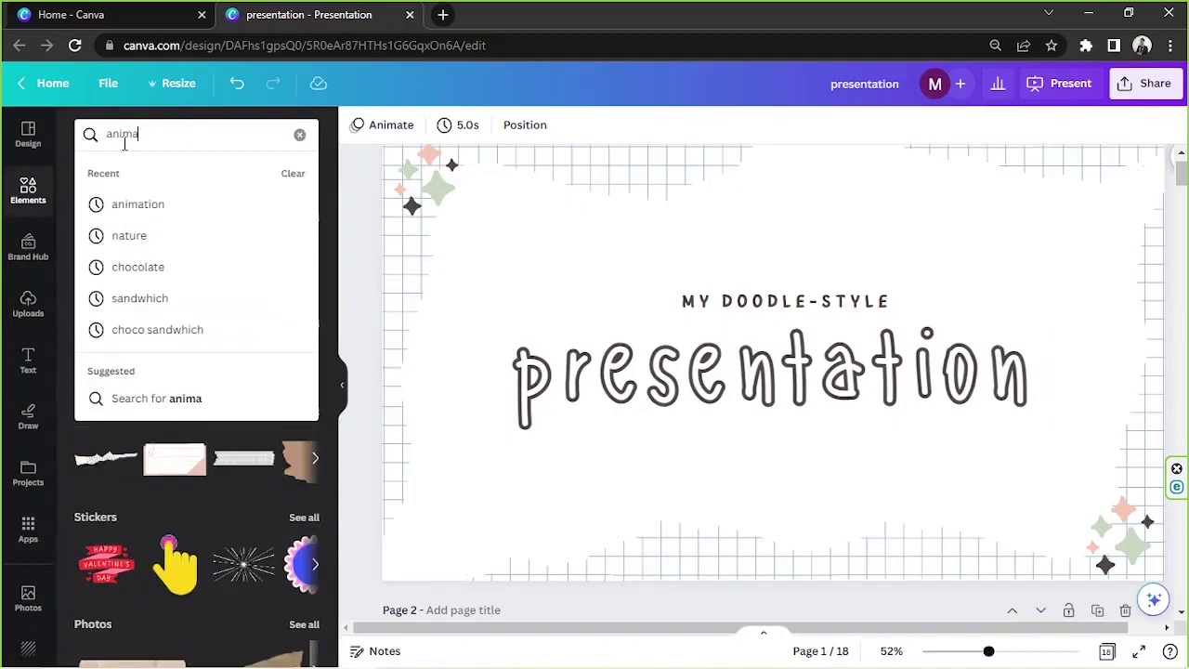
type("tion")
key("Return")
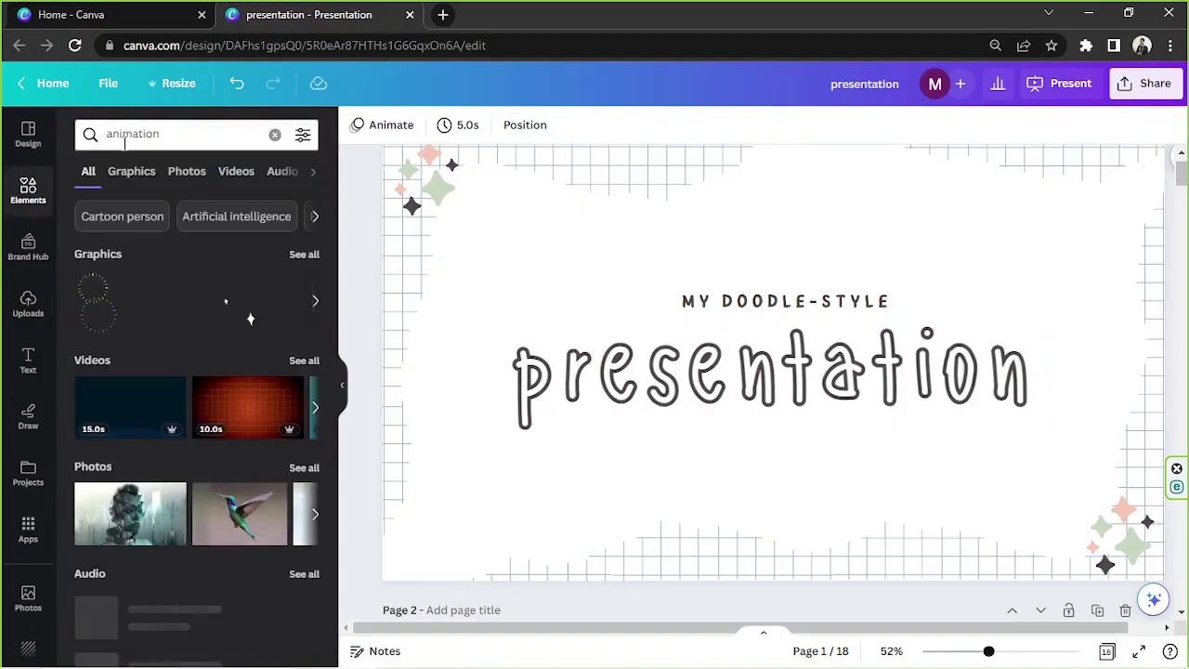
left_click(112, 169)
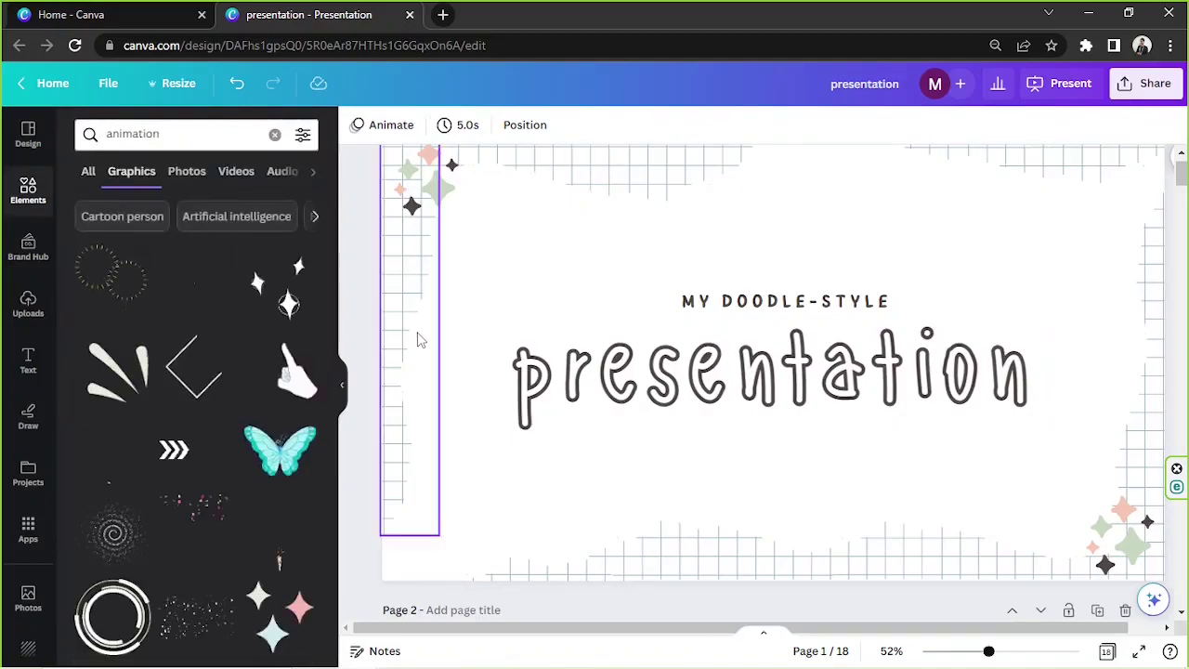
Add the animated three-stroke burst graphic to page 1, shrink it and place it near the page's upper-left area.
scroll(299, 384, "down", 2)
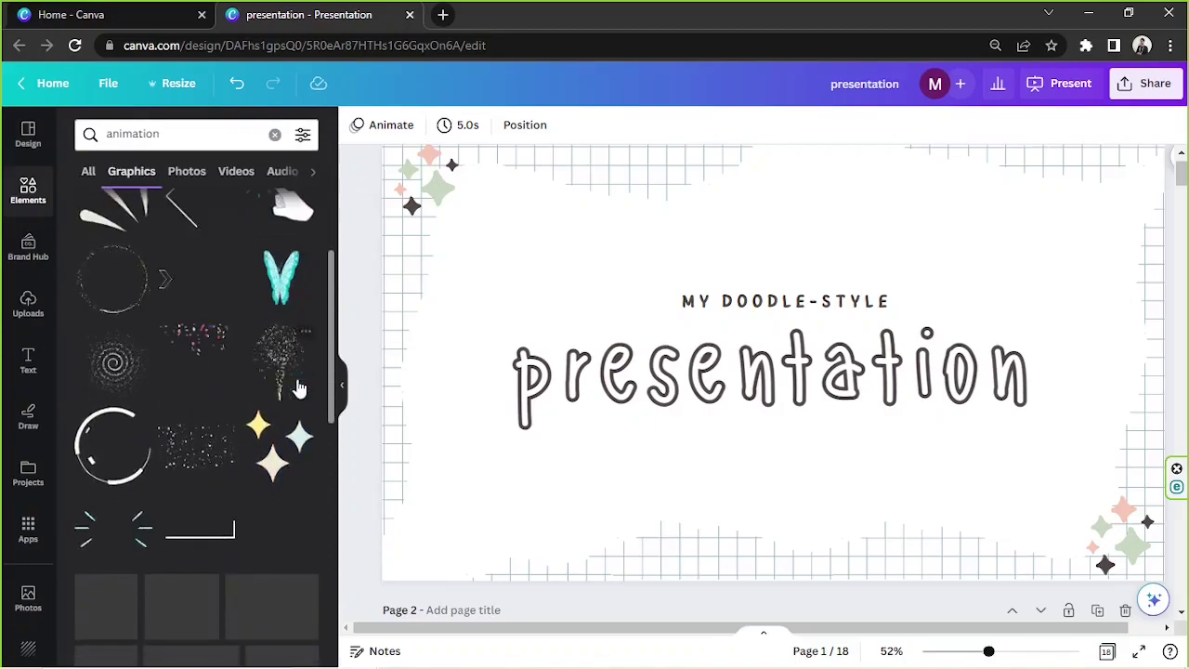
scroll(297, 388, "down", 3)
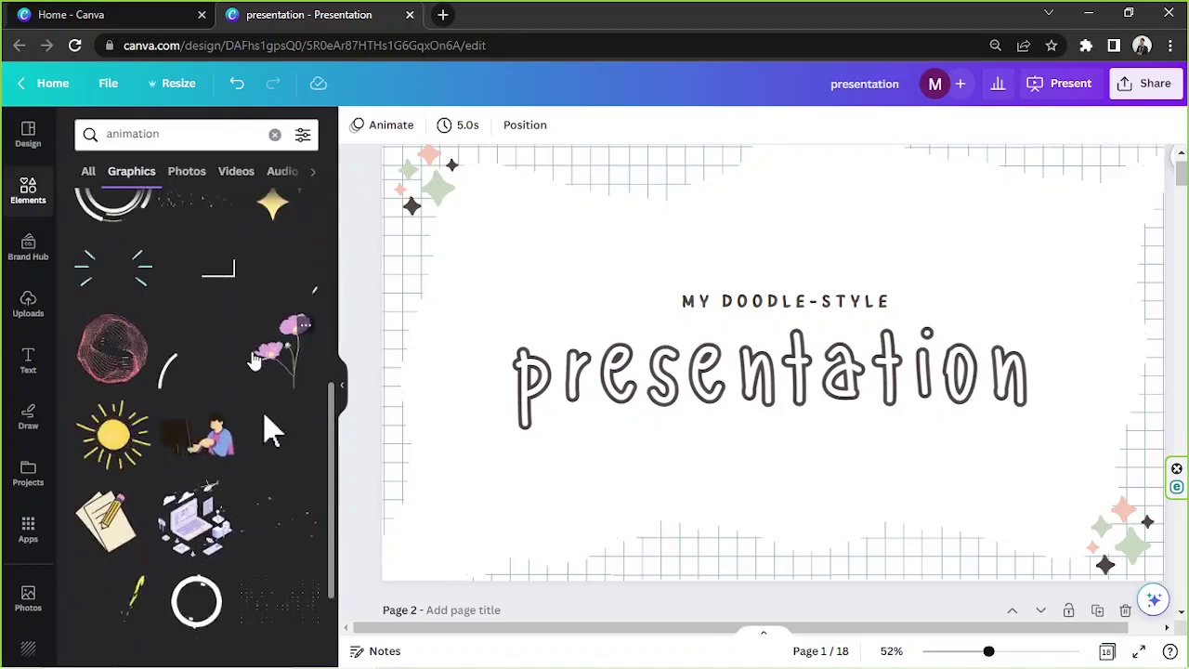
scroll(253, 360, "down", 2)
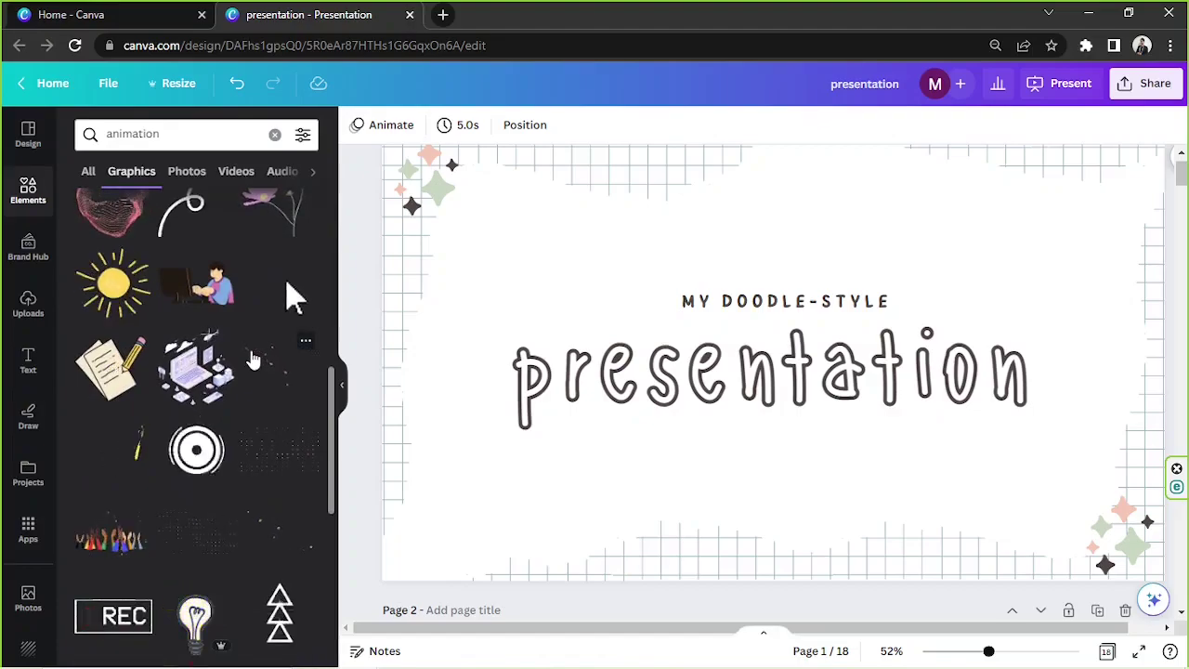
scroll(252, 358, "down", 5)
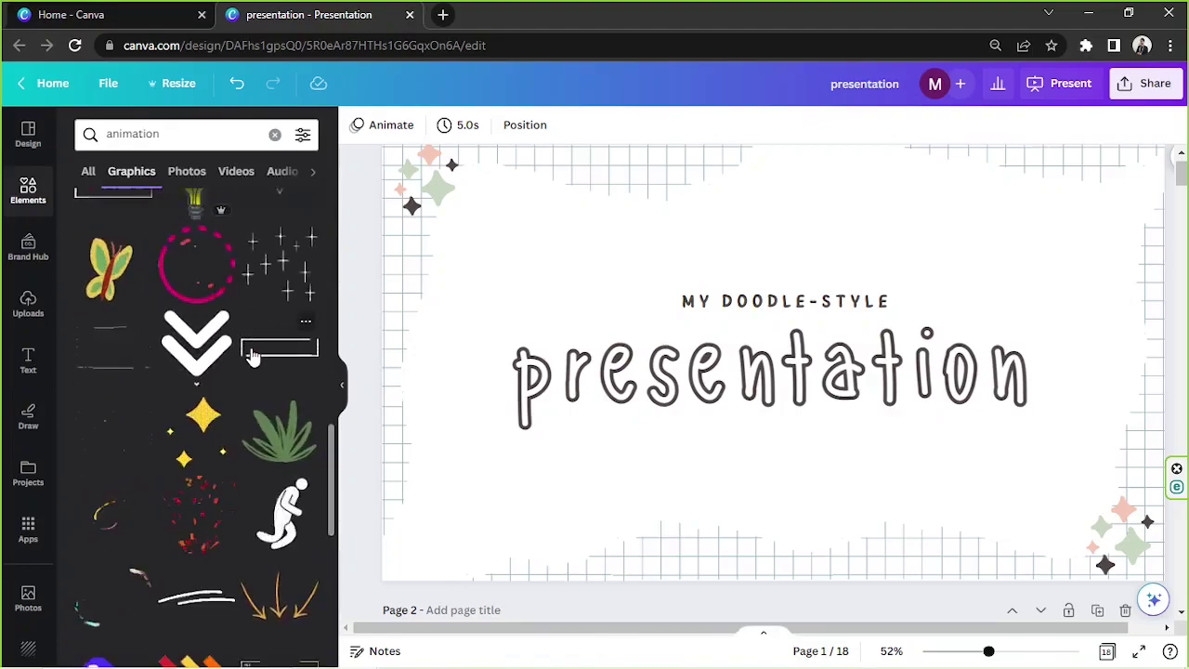
scroll(252, 359, "down", 3)
scroll(253, 358, "down", 3)
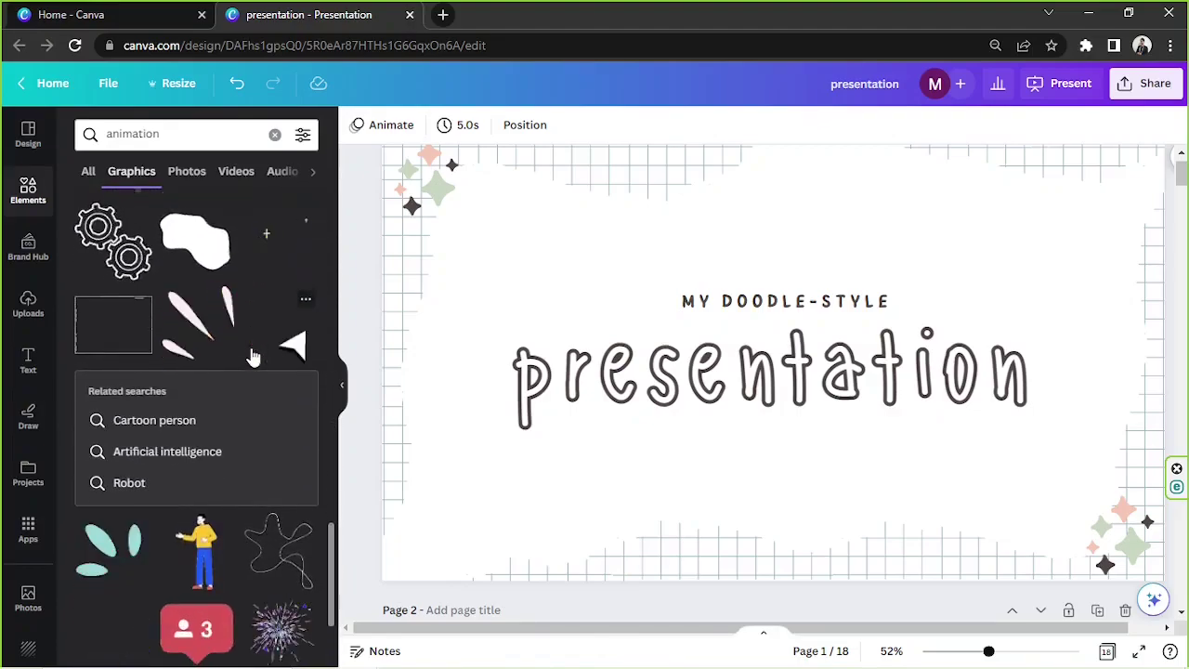
left_click(208, 327)
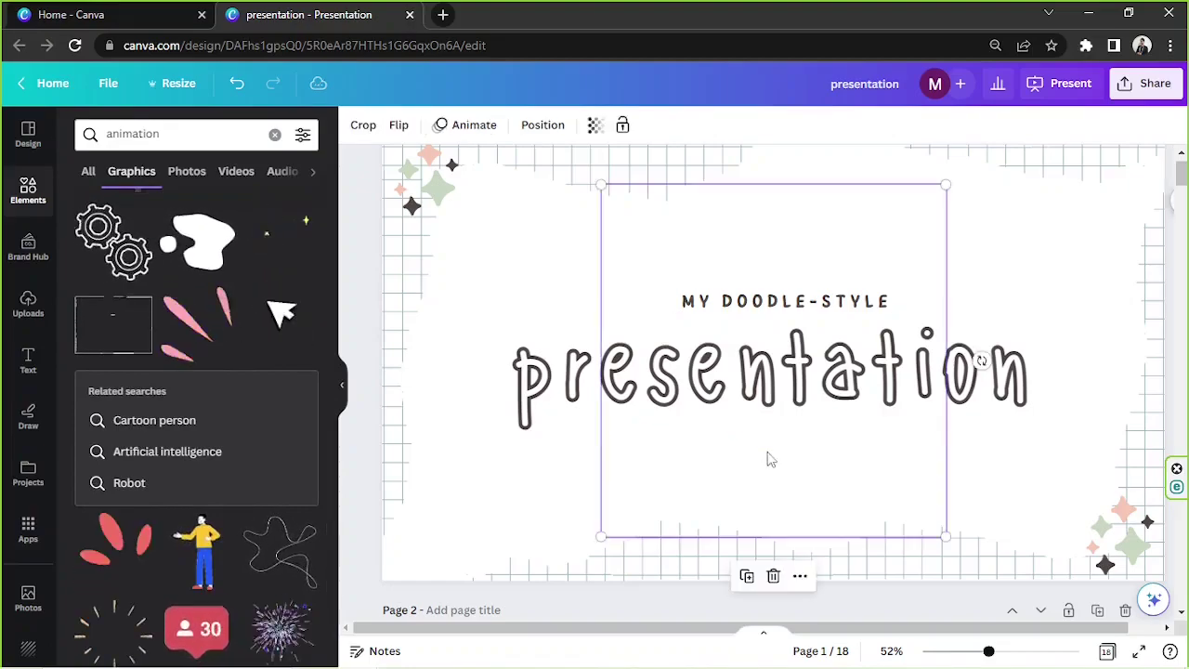
left_click_drag(945, 532, 822, 408)
left_click_drag(707, 388, 618, 293)
left_click_drag(642, 230, 532, 284)
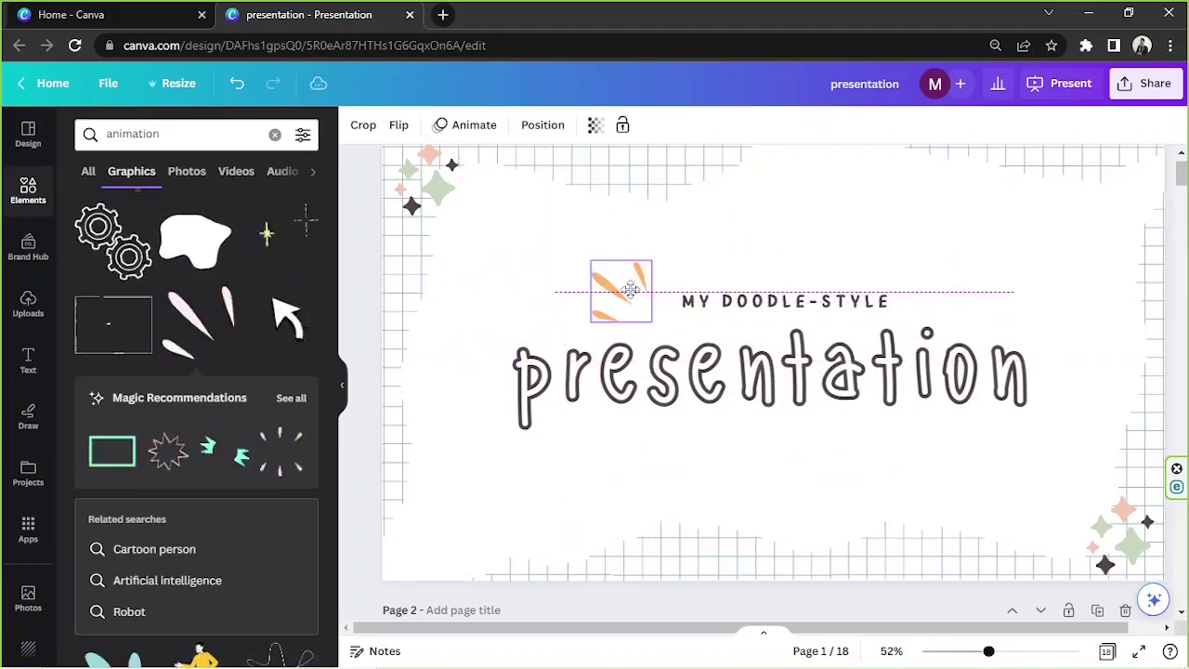
left_click_drag(631, 290, 504, 303)
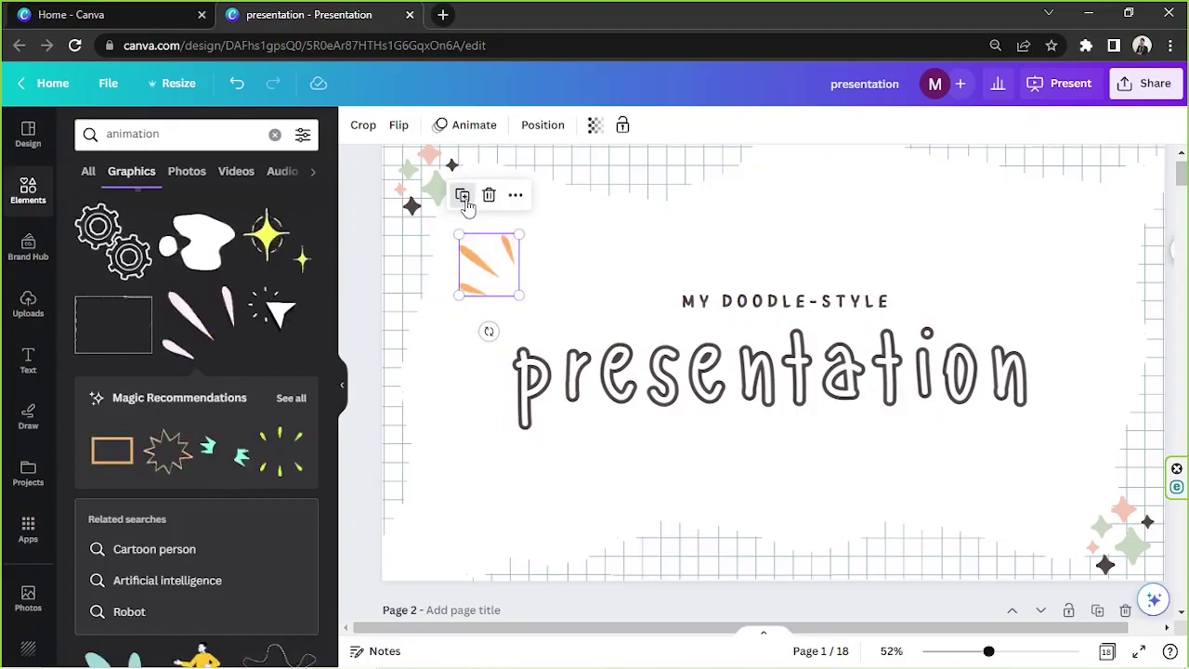
Duplicate the animated burst, rotate the copy to face the opposite way and place it at page 1's lower right.
left_click(462, 194)
left_click_drag(489, 331, 880, 560)
left_click_drag(757, 412, 824, 368)
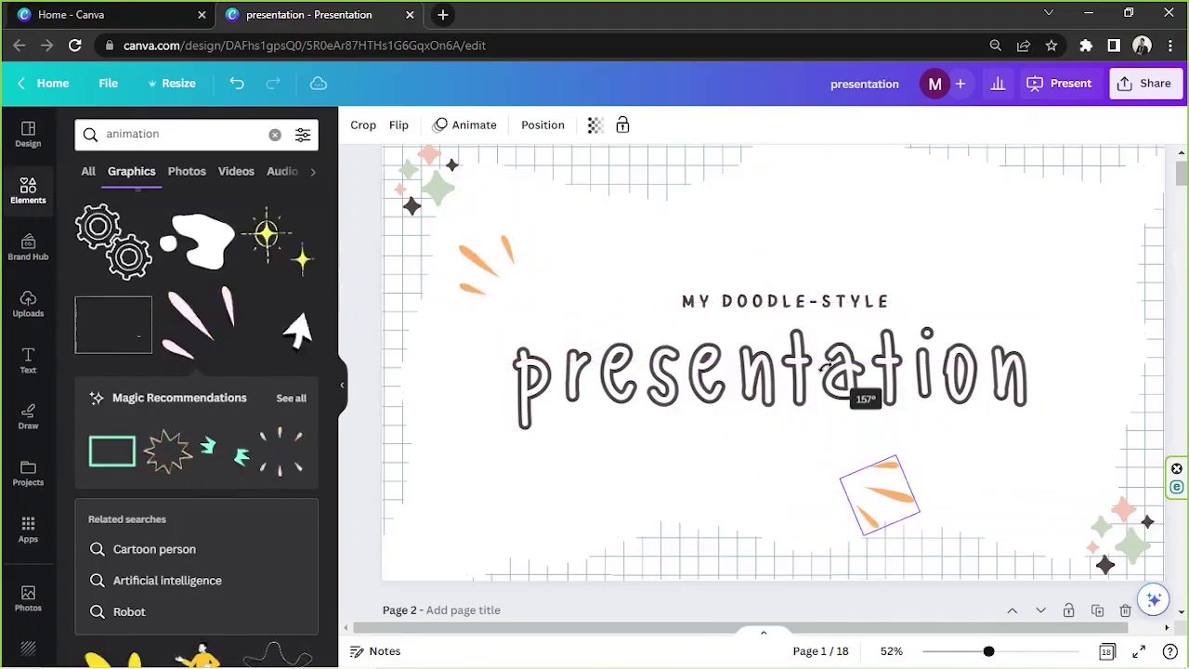
left_click_drag(878, 514, 1042, 495)
Move the sparkle clusters to page 1's upper-right and lower-left corners.
left_click_drag(1119, 534, 1121, 176)
left_click_drag(426, 186, 417, 557)
left_click(1124, 174)
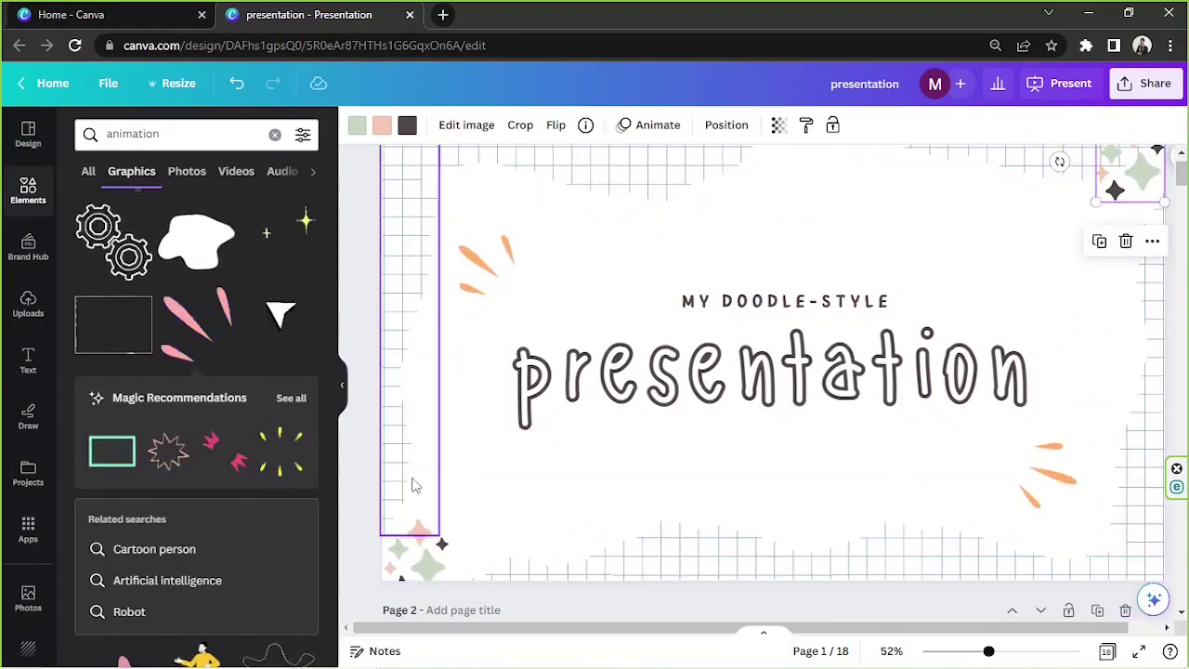
Position the two orange bursts against the upper-left and lower-right ends of the "presentation" title.
left_click_drag(503, 270, 516, 286)
left_click_drag(1063, 455, 1061, 413)
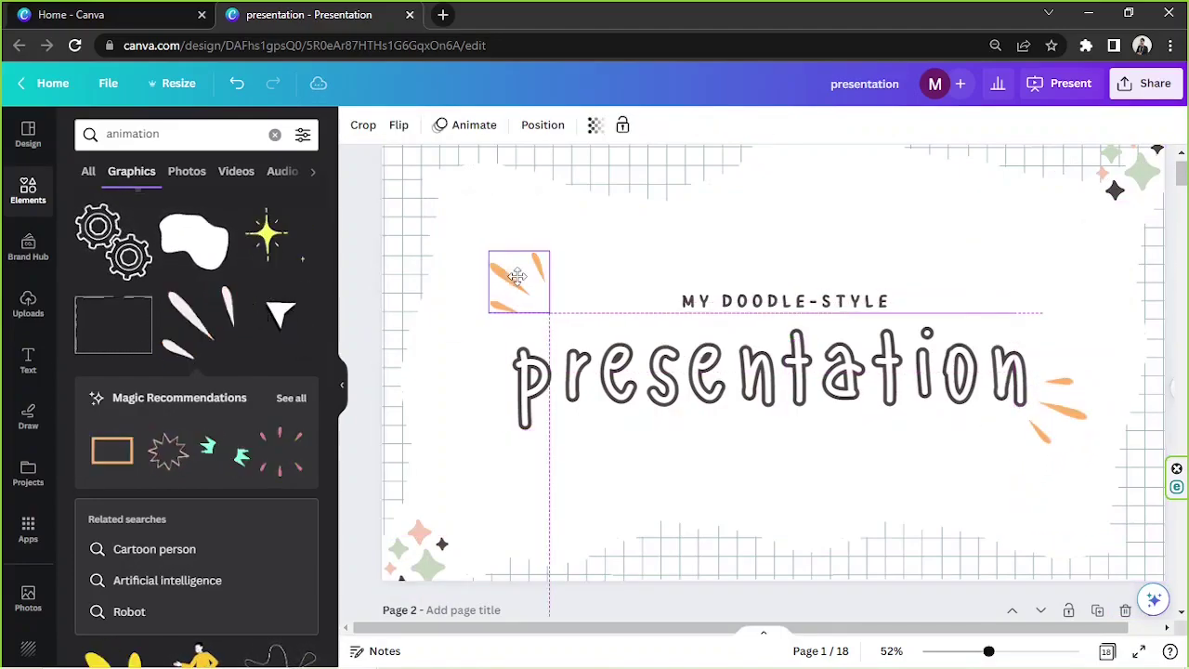
left_click_drag(495, 325, 496, 327)
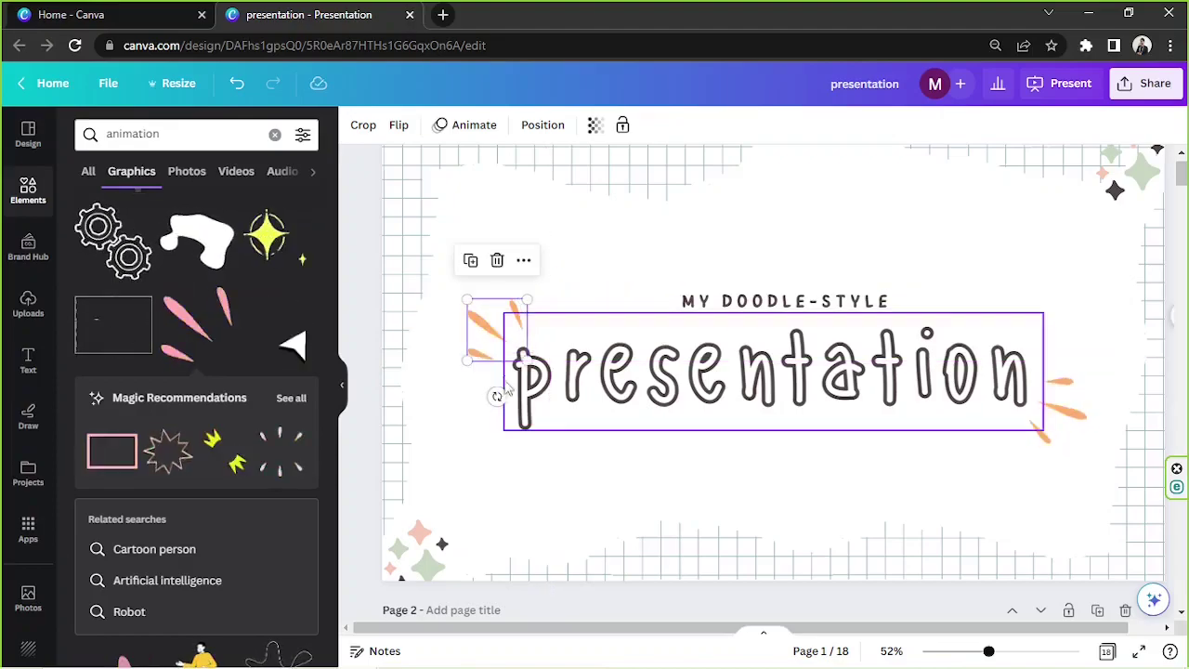
left_click(492, 409)
left_click(496, 395)
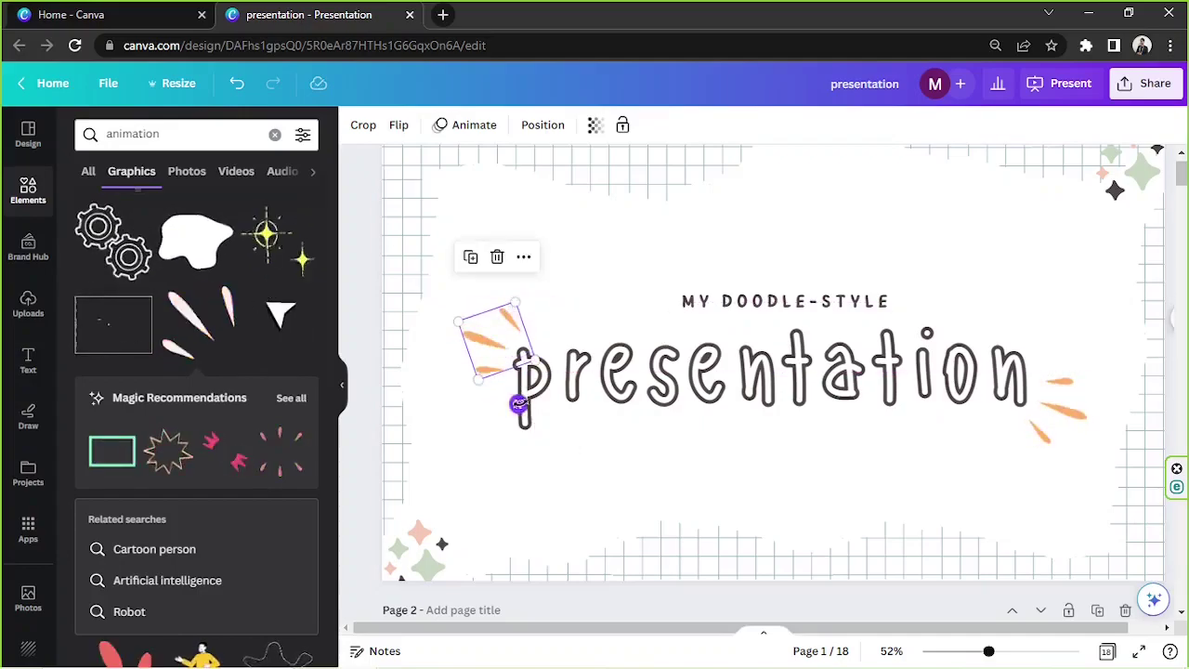
left_click(1054, 414)
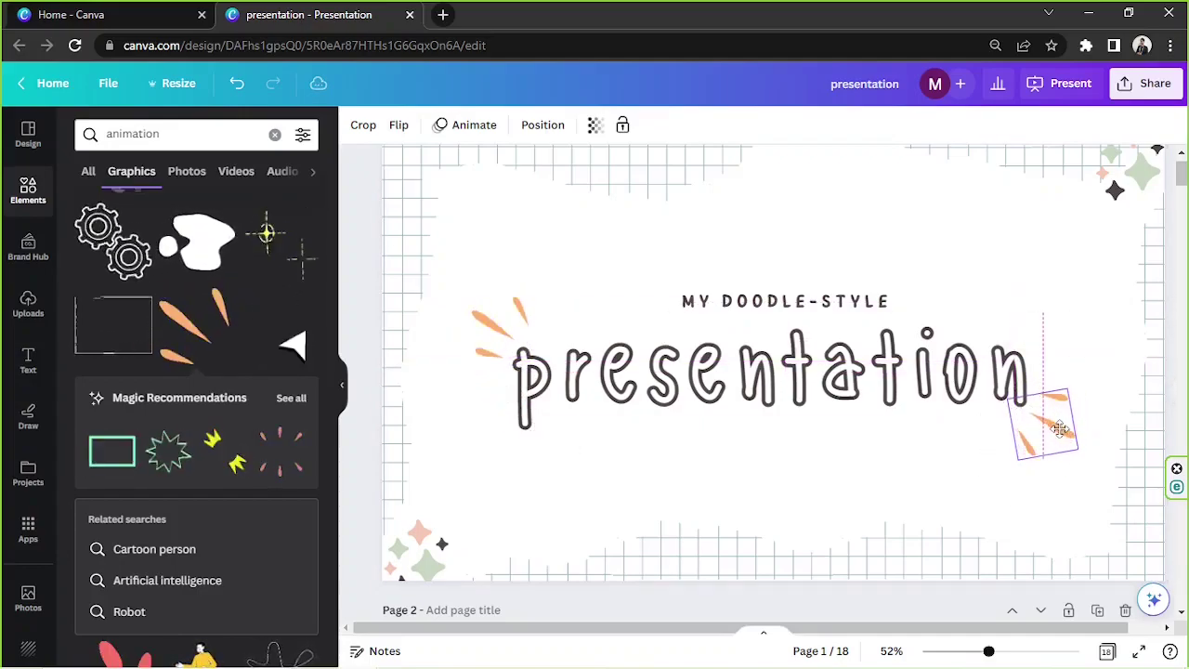
left_click(966, 361)
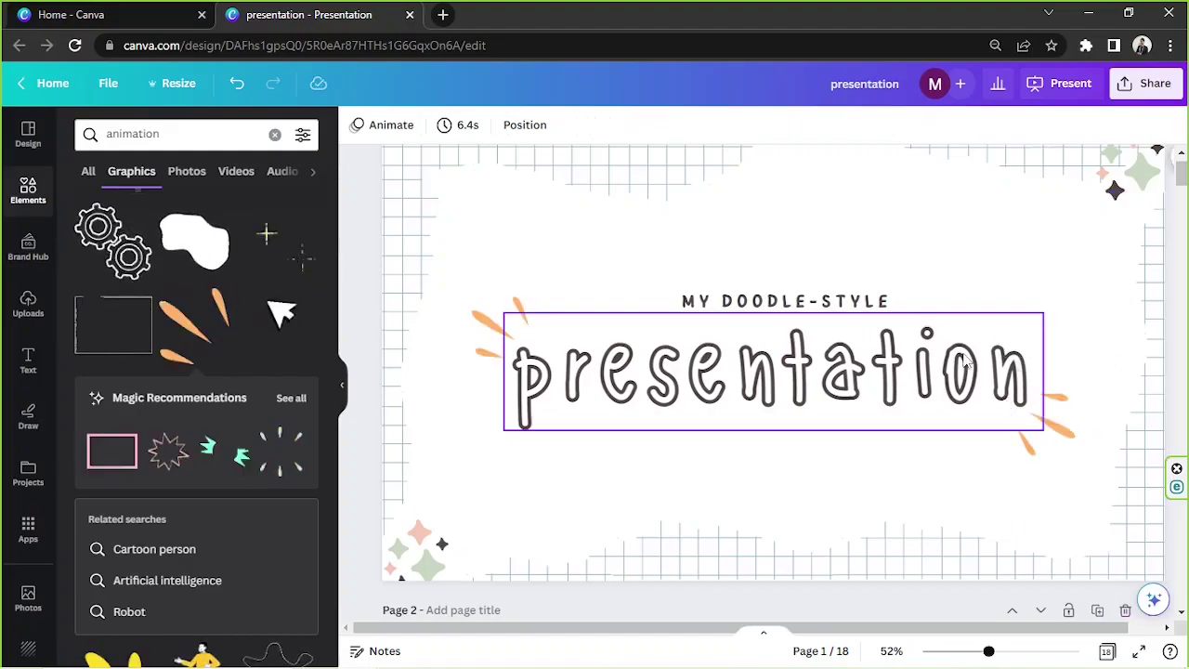
Delete the swirly arrow and the black sparkle cluster from page 2.
scroll(963, 315, "down", 5)
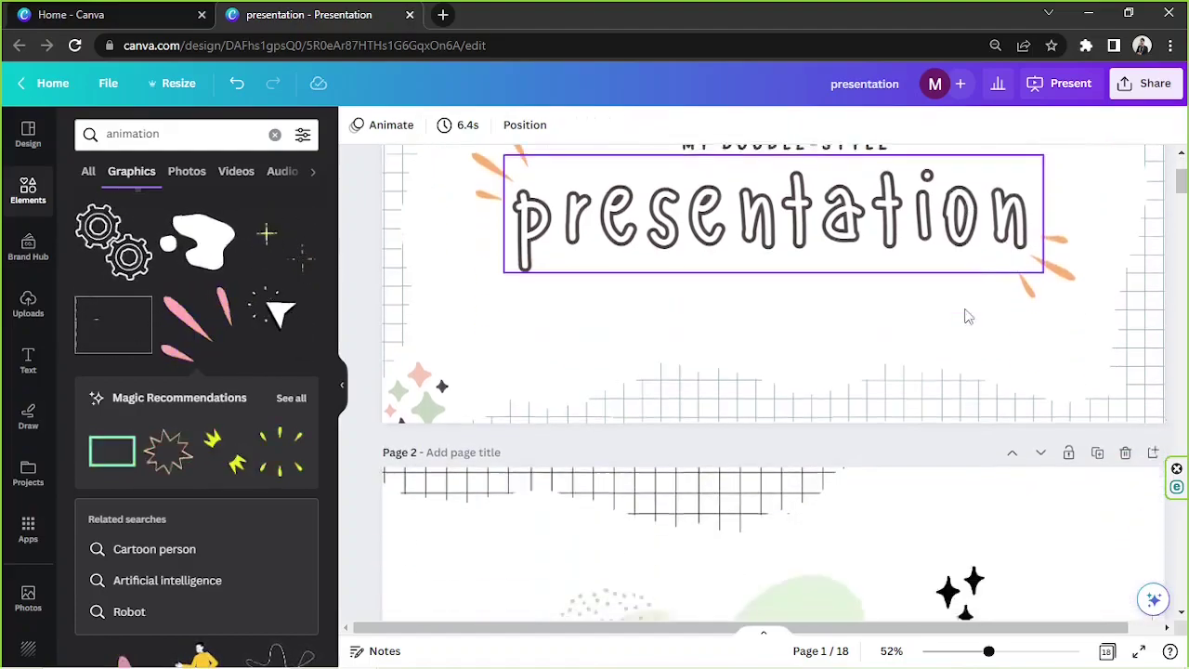
left_click_drag(988, 655, 971, 655)
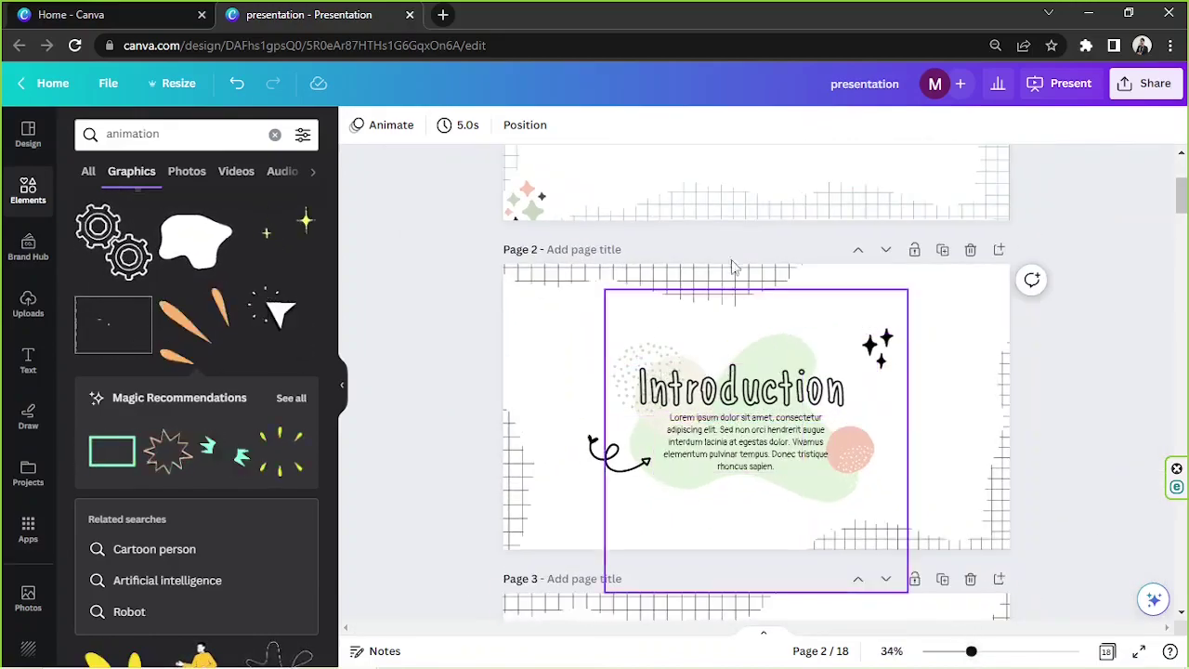
left_click(592, 465)
key("Delete")
left_click(876, 346)
key("Delete")
Move page 2's "Introduction" title up and to the left, and slightly enlarge the abstract blob group behind the text.
mouse_move(778, 382)
left_mouse_down()
mouse_move(678, 353)
mouse_move(678, 333)
left_mouse_up()
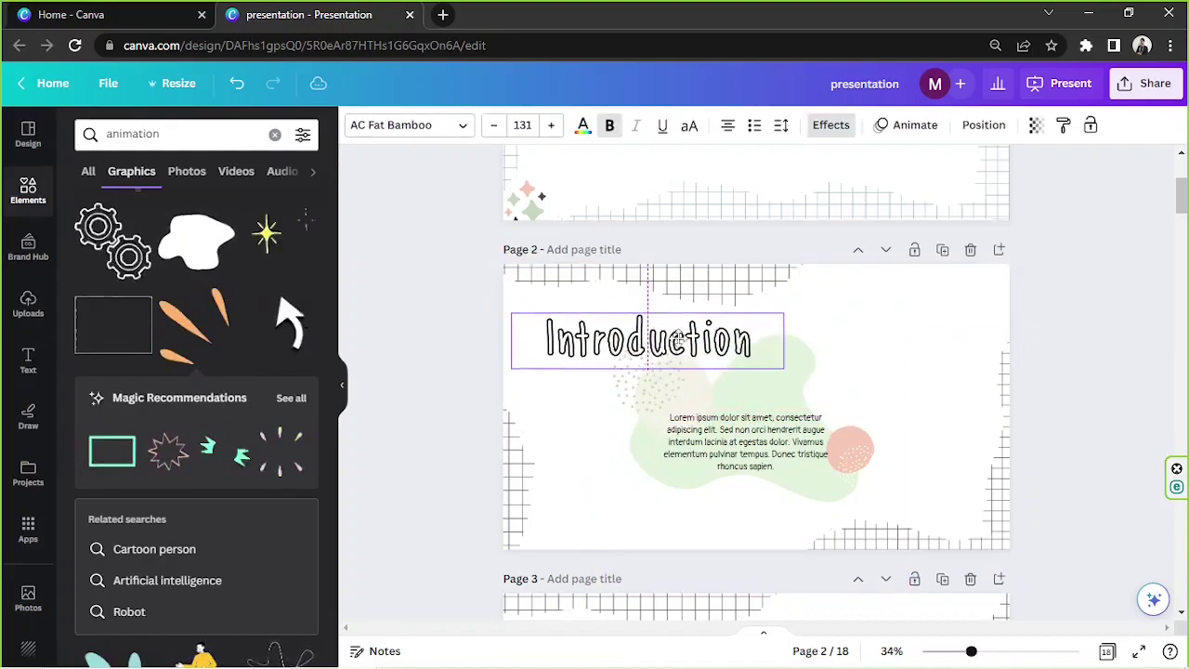
left_click_drag(642, 403, 538, 387)
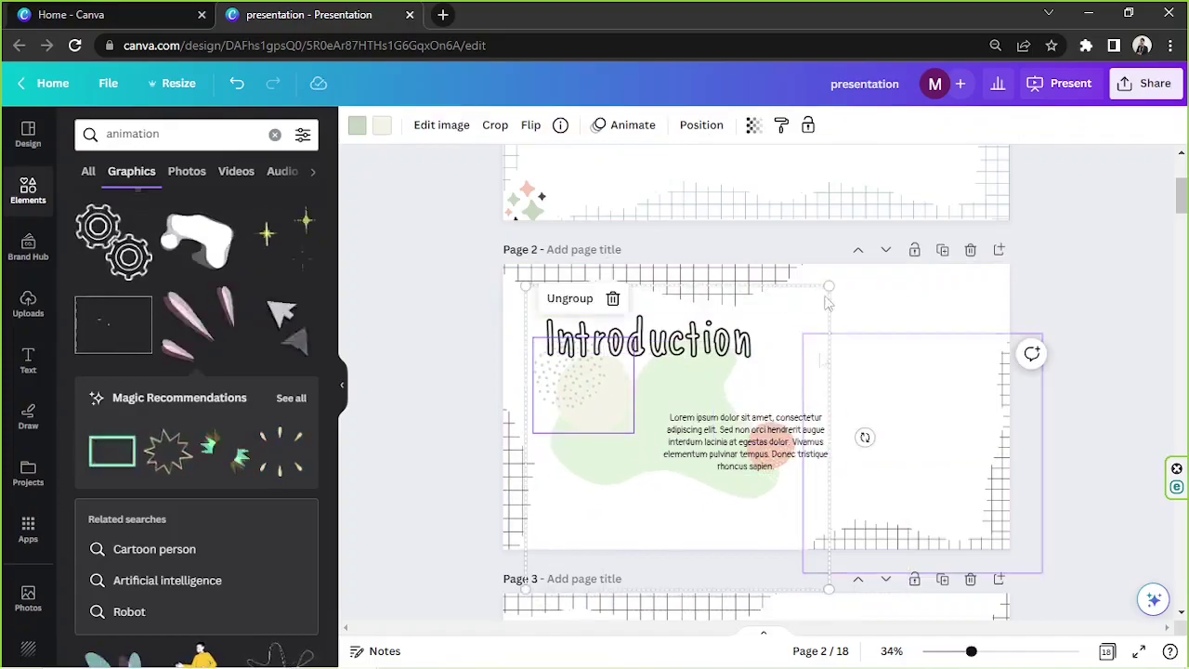
left_click_drag(944, 285, 926, 307)
left_click_drag(910, 359, 908, 352)
left_click_drag(679, 336, 625, 364)
left_click(605, 353)
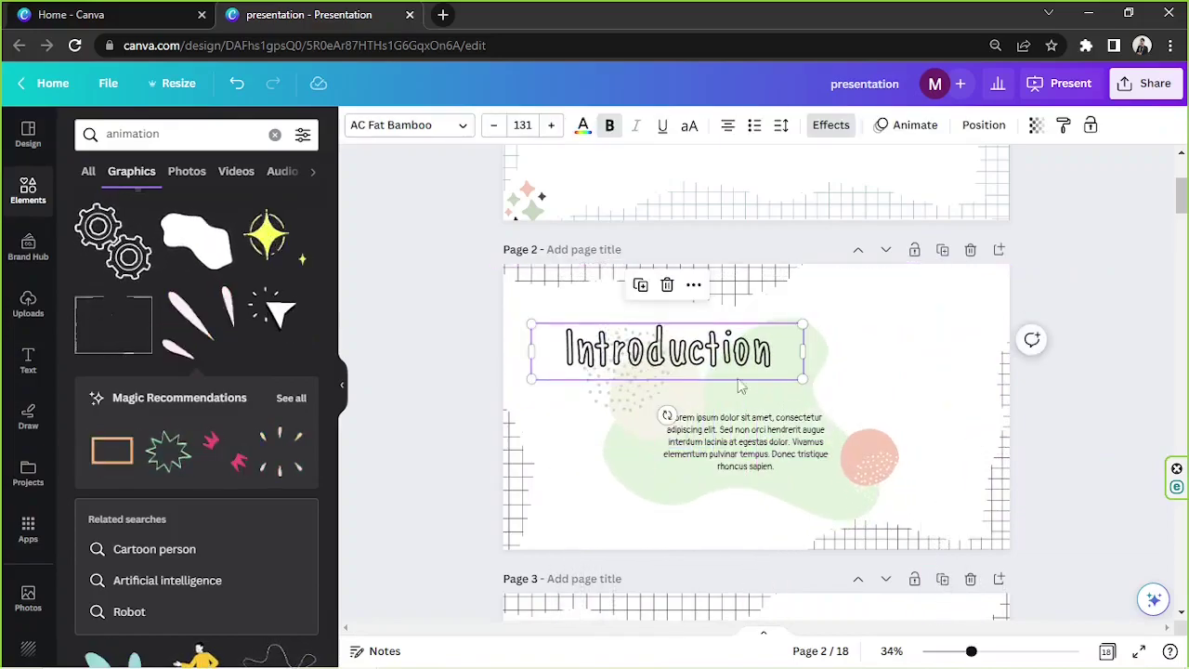
Recolor the "Introduction" title in the dark grey of page 1's title.
scroll(734, 381, "up", 2)
scroll(715, 376, "down", 2)
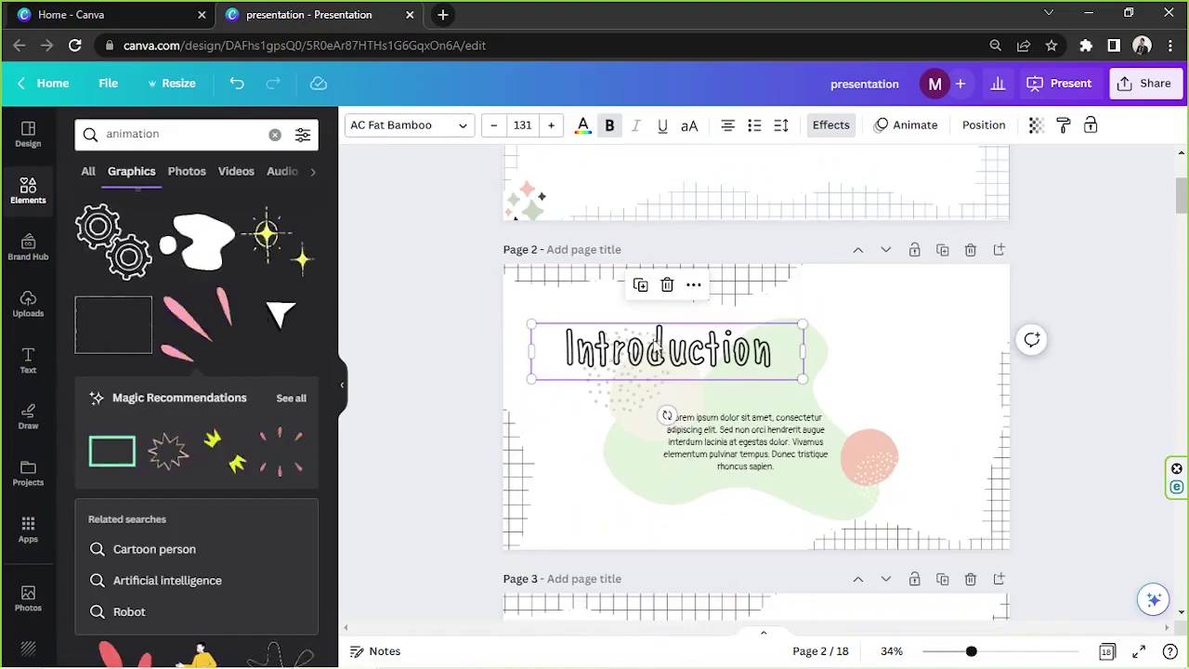
scroll(657, 345, "up", 2)
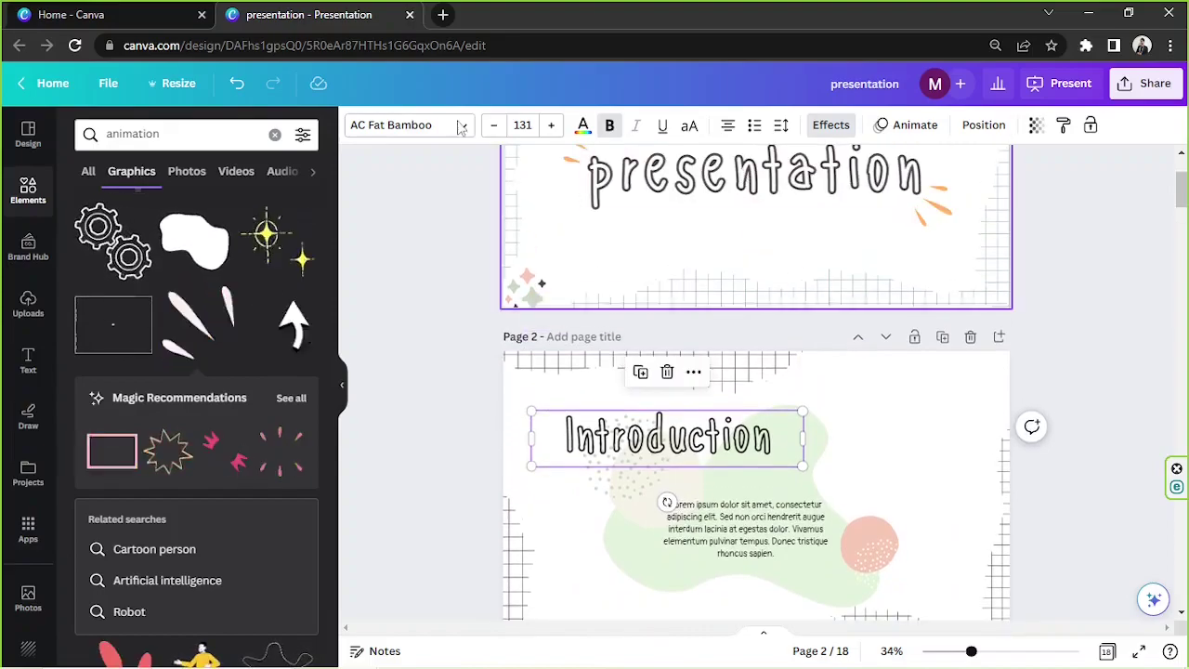
left_click(582, 128)
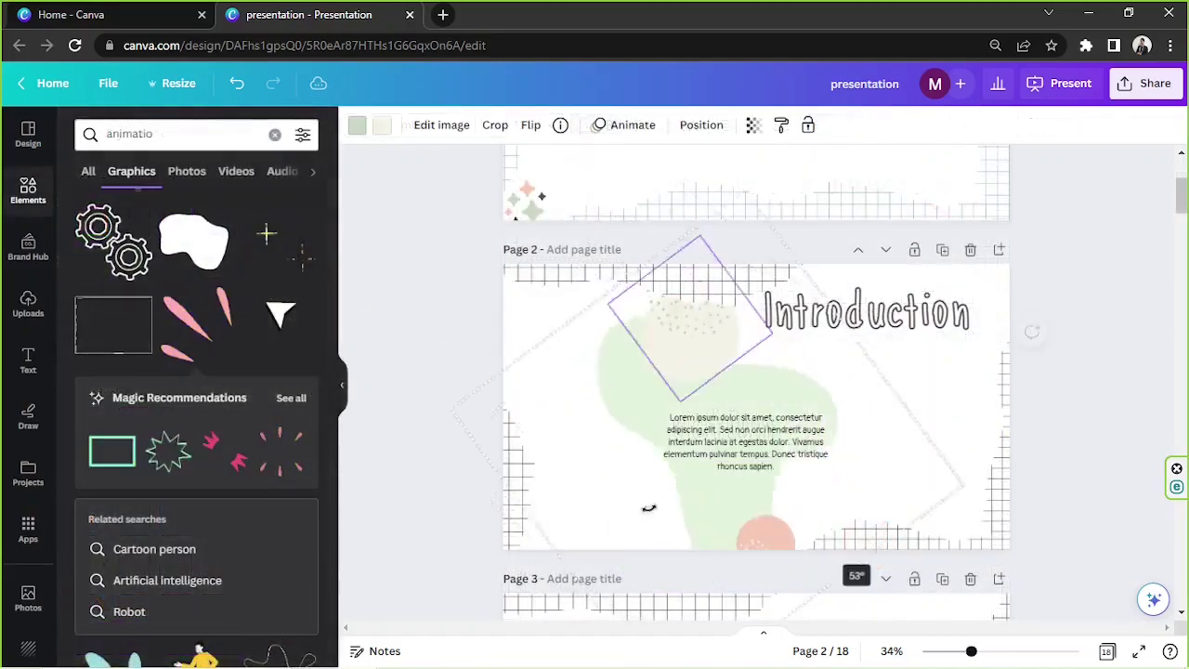
Rotate page 2's blob group so the dotted circle sits on the right, and place the "Introduction" title at the upper left.
left_click_drag(645, 433, 568, 522)
left_click_drag(873, 464, 913, 423)
left_click(960, 320)
left_click_drag(960, 320, 754, 353)
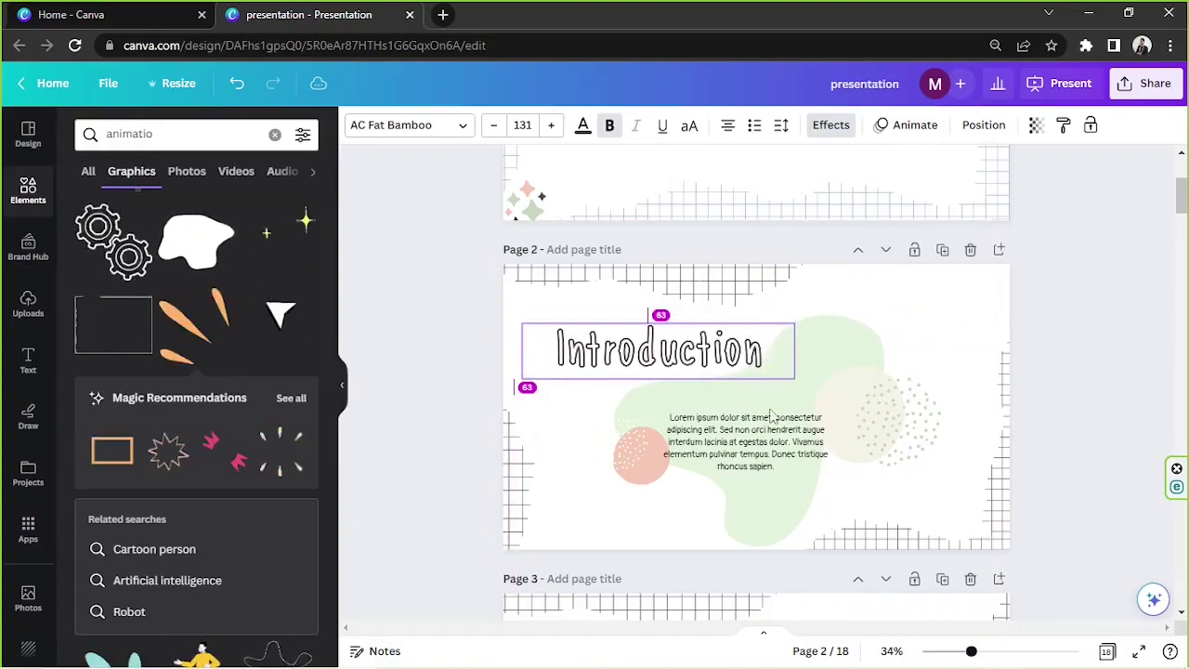
Move the lorem ipsum paragraph closer to the title, enlarge it to size 30.4, and enlarge the blob group behind it.
left_click(787, 439)
left_click_drag(787, 438, 776, 401)
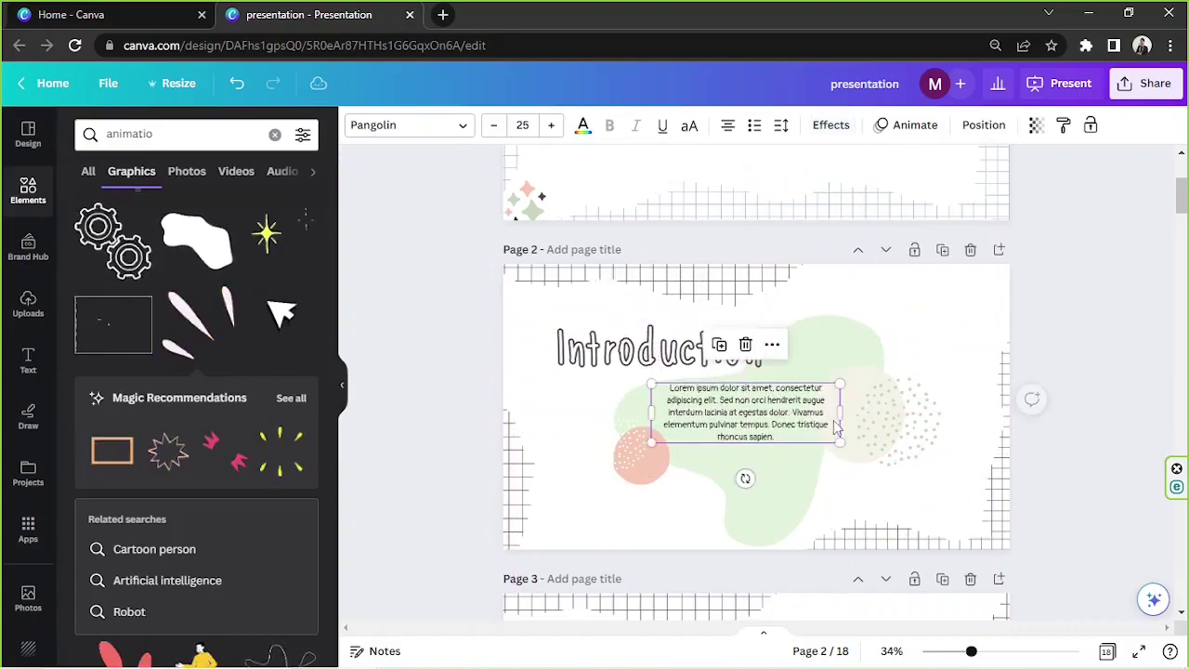
left_click_drag(837, 441, 882, 454)
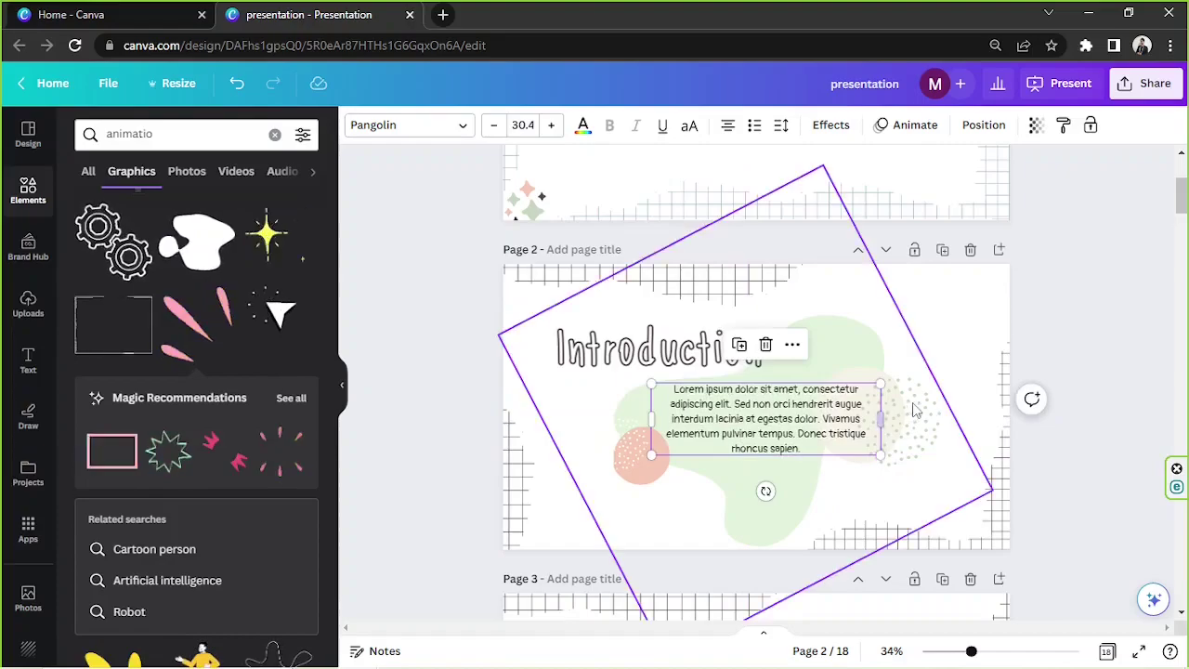
left_click(991, 492)
left_click_drag(992, 493, 1104, 520)
left_click(1064, 331)
Enlarge the paragraph to size 41.5 with left alignment, and arrange it below the "Introduction" title over the blob.
left_click(808, 429)
left_click_drag(910, 432, 936, 437)
double_click(806, 423)
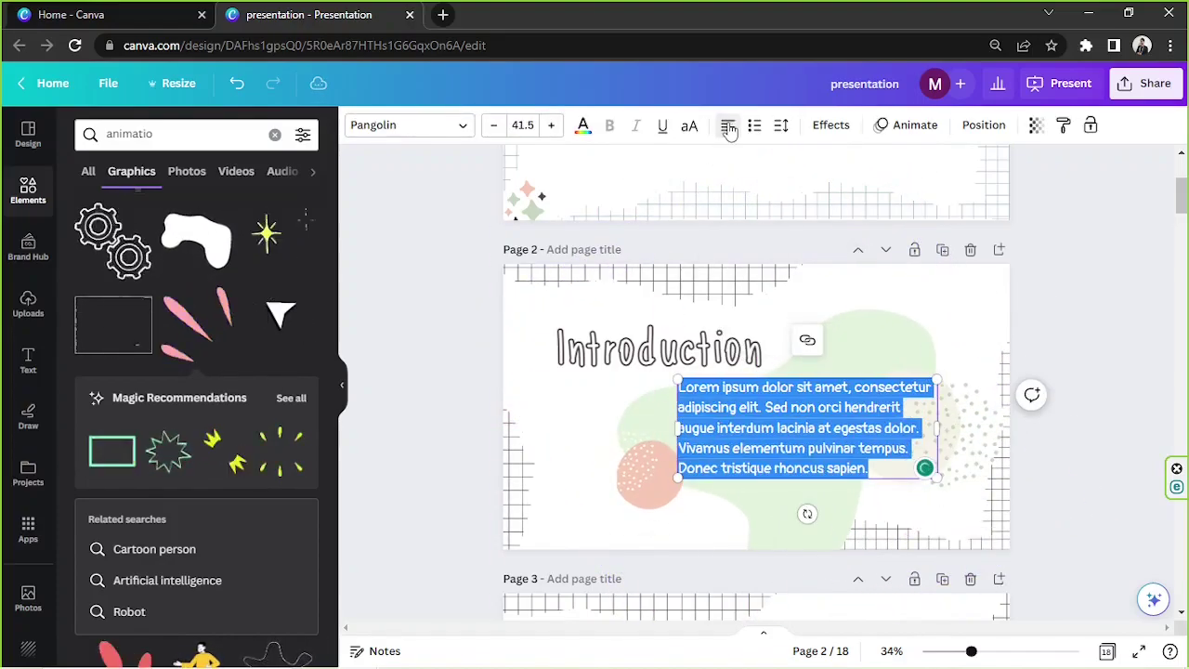
key("Escape")
left_click_drag(844, 480, 849, 497)
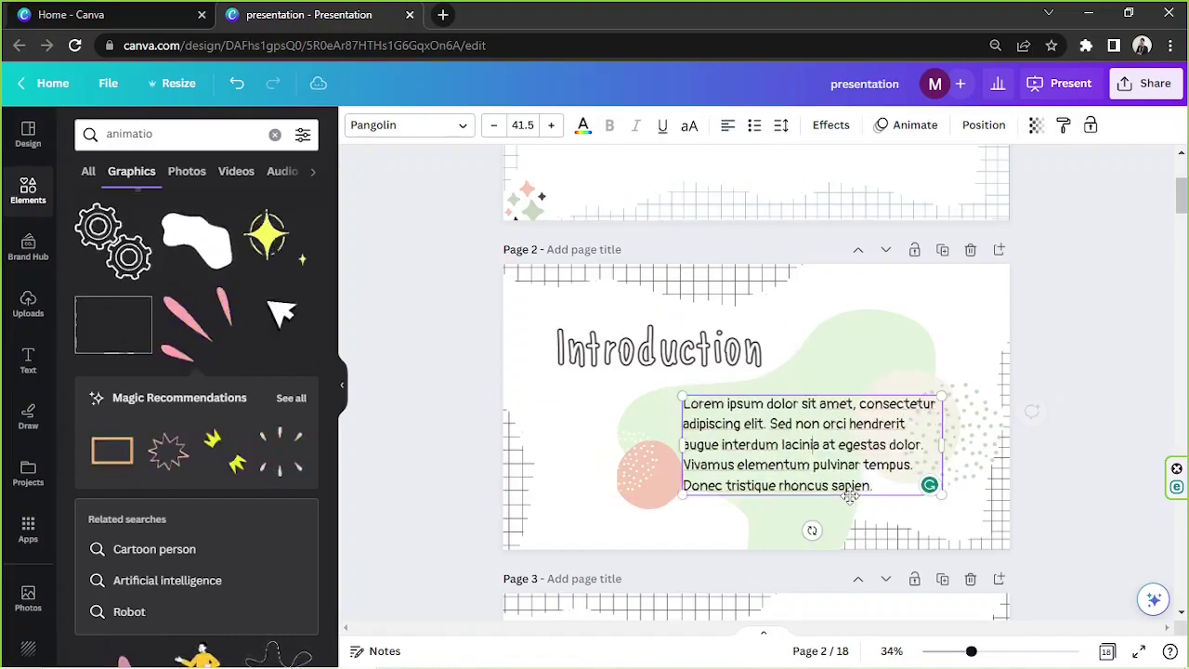
left_click_drag(657, 351, 701, 351)
left_click(1121, 341)
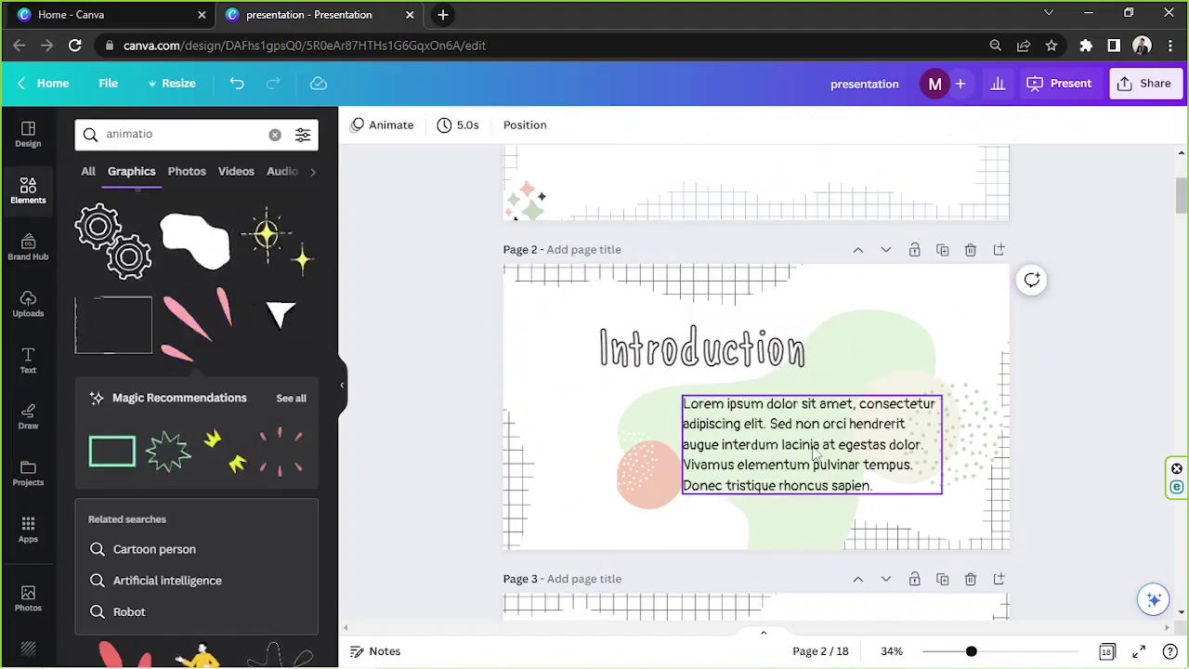
Search the graphics for "doodle" and add the scattered small circles doodle to page 2's lower-left corner.
left_click(157, 133)
double_click(158, 133)
type("doodle")
key("Return")
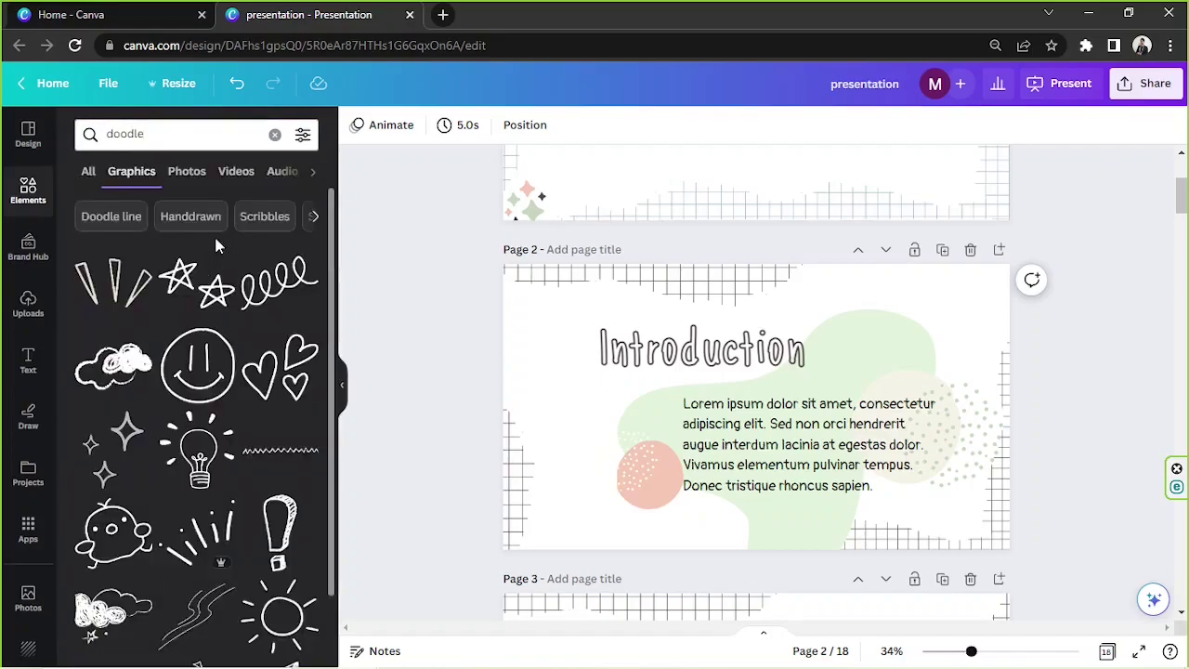
scroll(215, 245, "down", 10)
scroll(251, 345, "down", 5)
scroll(225, 372, "down", 8)
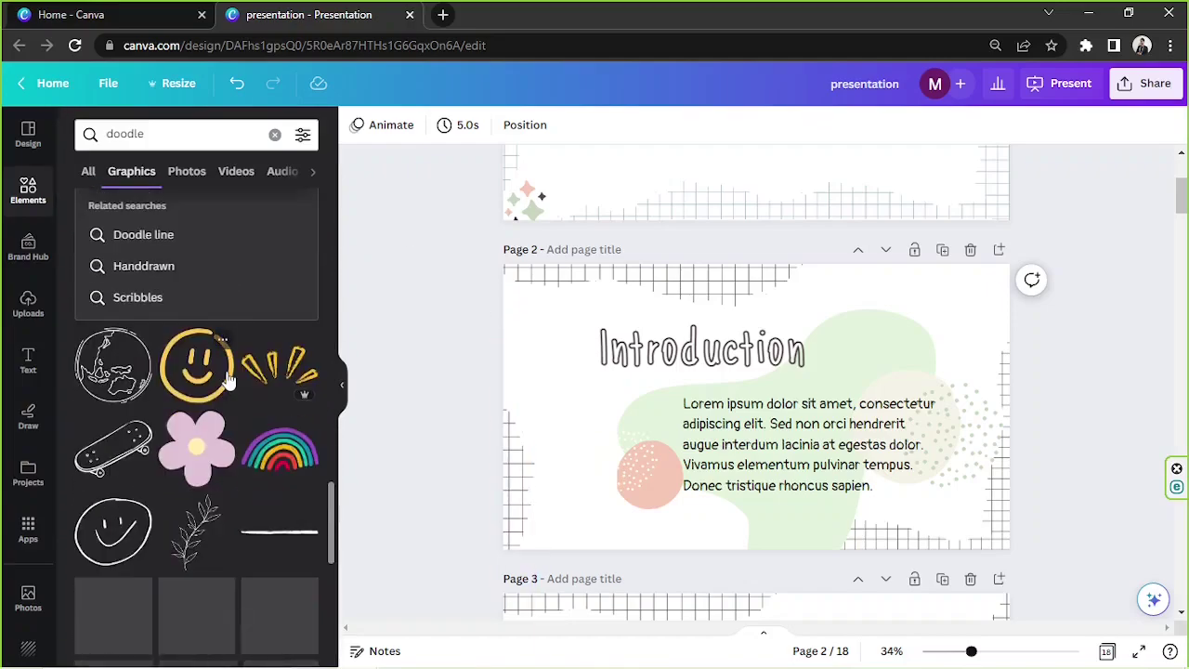
scroll(225, 372, "down", 6)
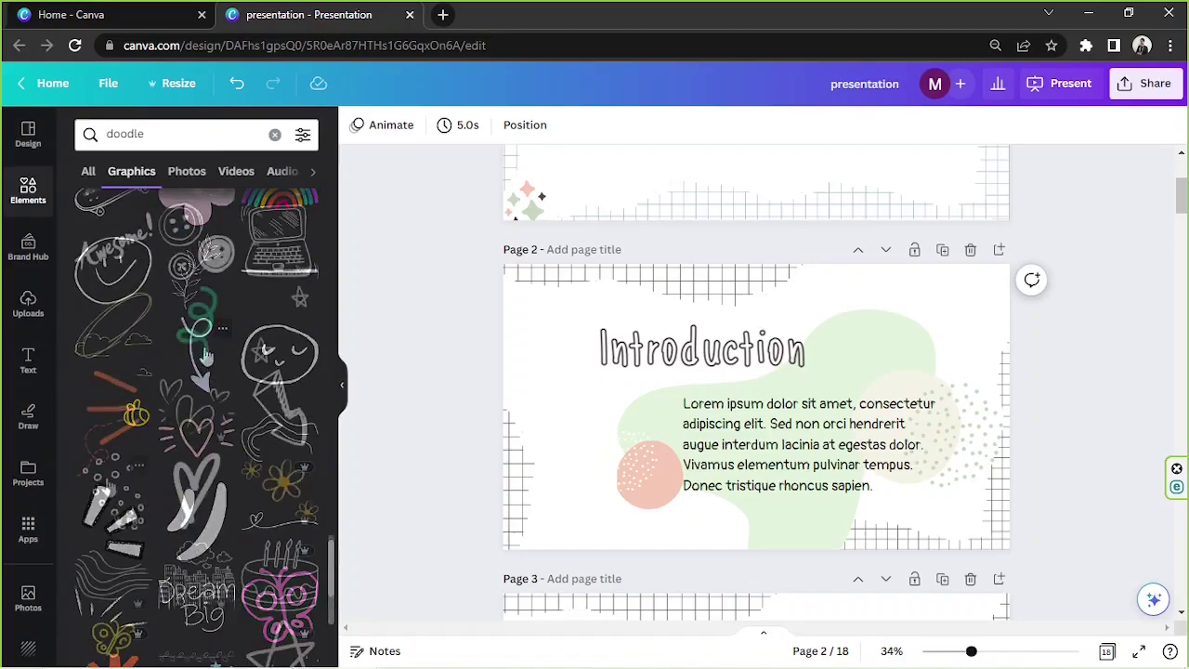
left_click(112, 483)
mouse_move(745, 401)
left_mouse_down()
mouse_move(582, 462)
mouse_move(547, 503)
left_mouse_up()
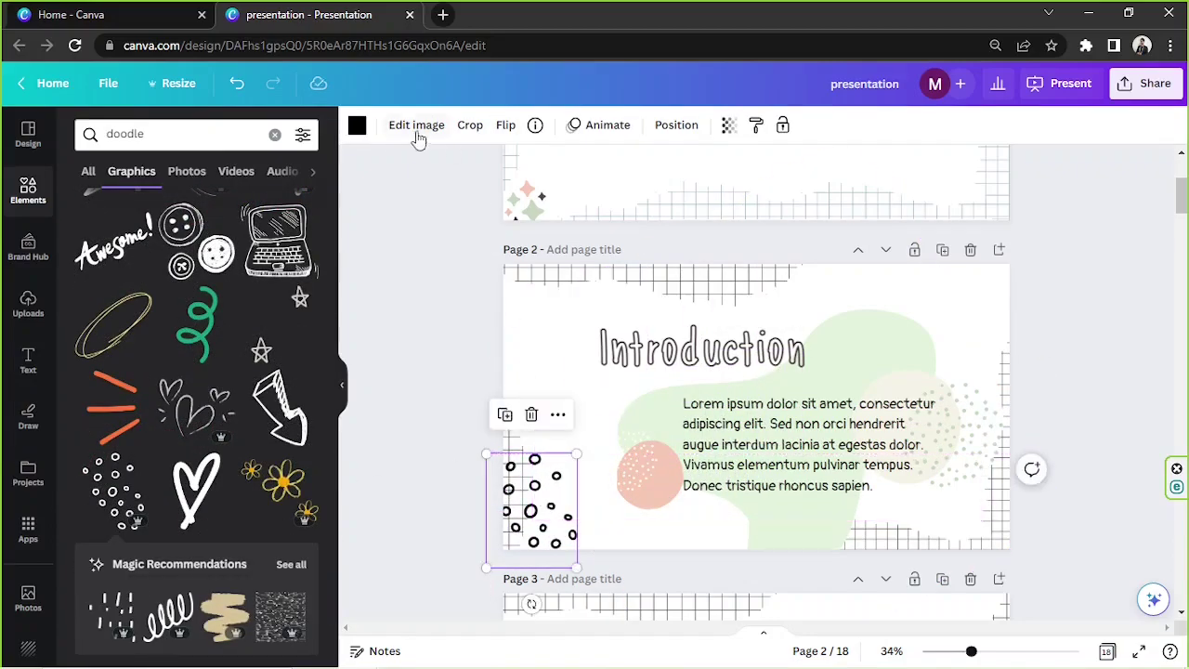
Recolor the circles doodle dark grey and place a duplicate in page 2's upper-right corner.
left_click(356, 126)
mouse_move(537, 463)
left_mouse_down()
mouse_move(543, 479)
mouse_move(1021, 279)
mouse_move(1003, 296)
left_mouse_up()
left_click(511, 432)
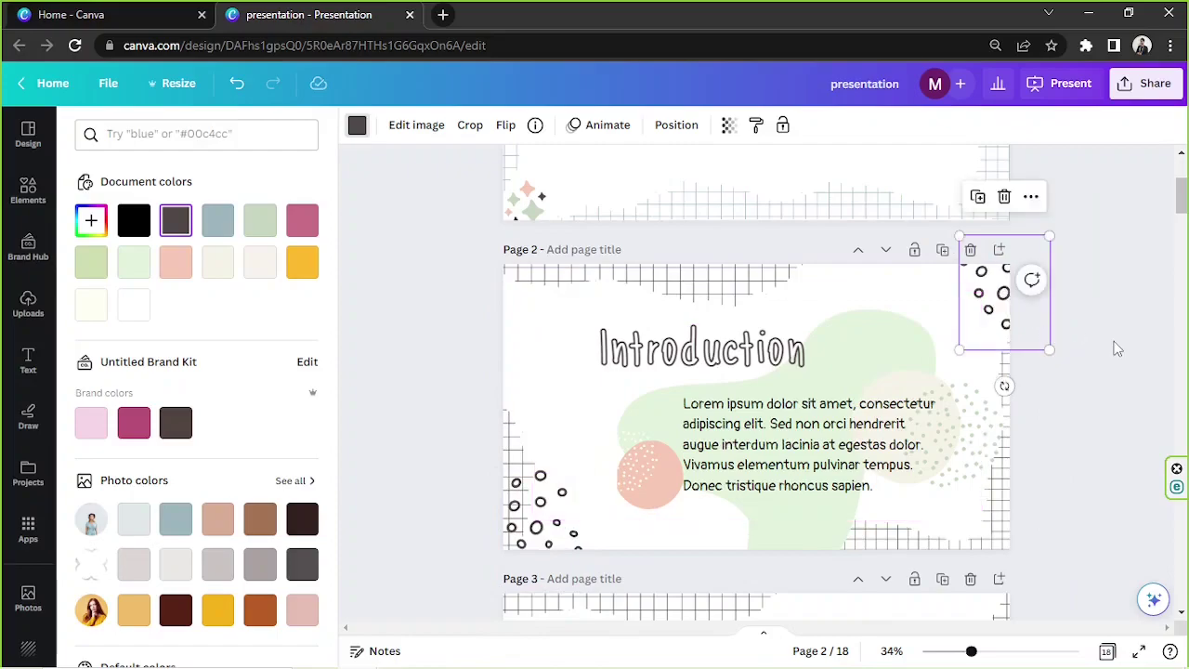
left_click(1078, 429)
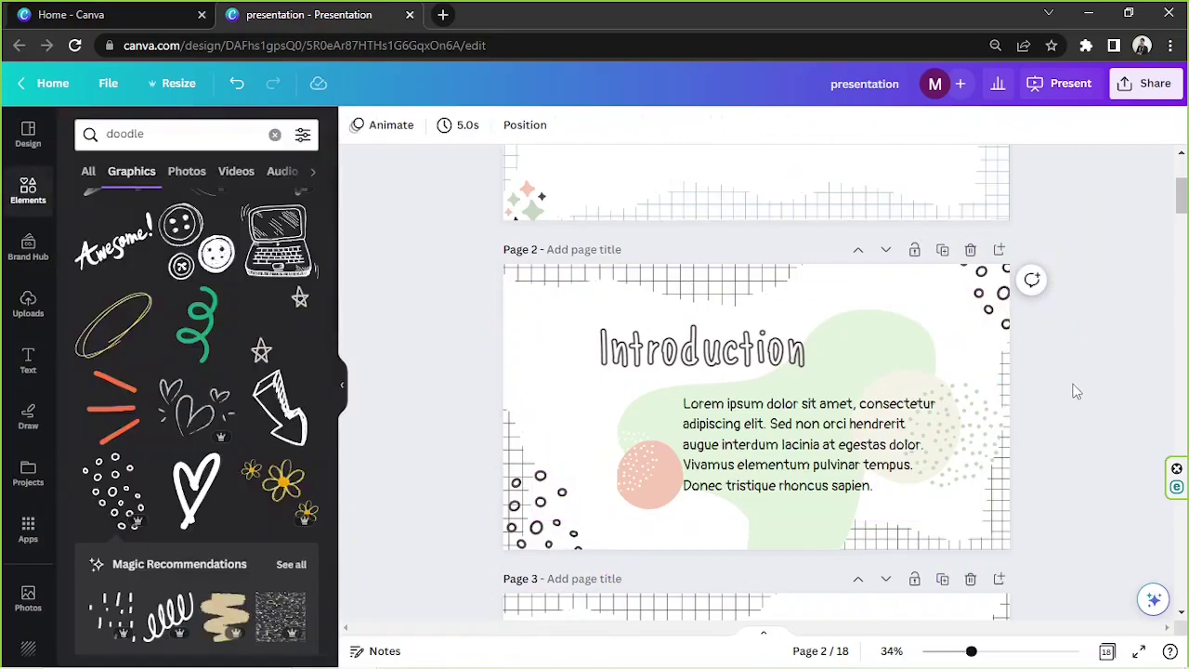
Replace page 3's flower-shaped portrait with a wavy rounded-square frame about 452 × 441 in size, left of the "About me" text.
scroll(1075, 390, "down", 4)
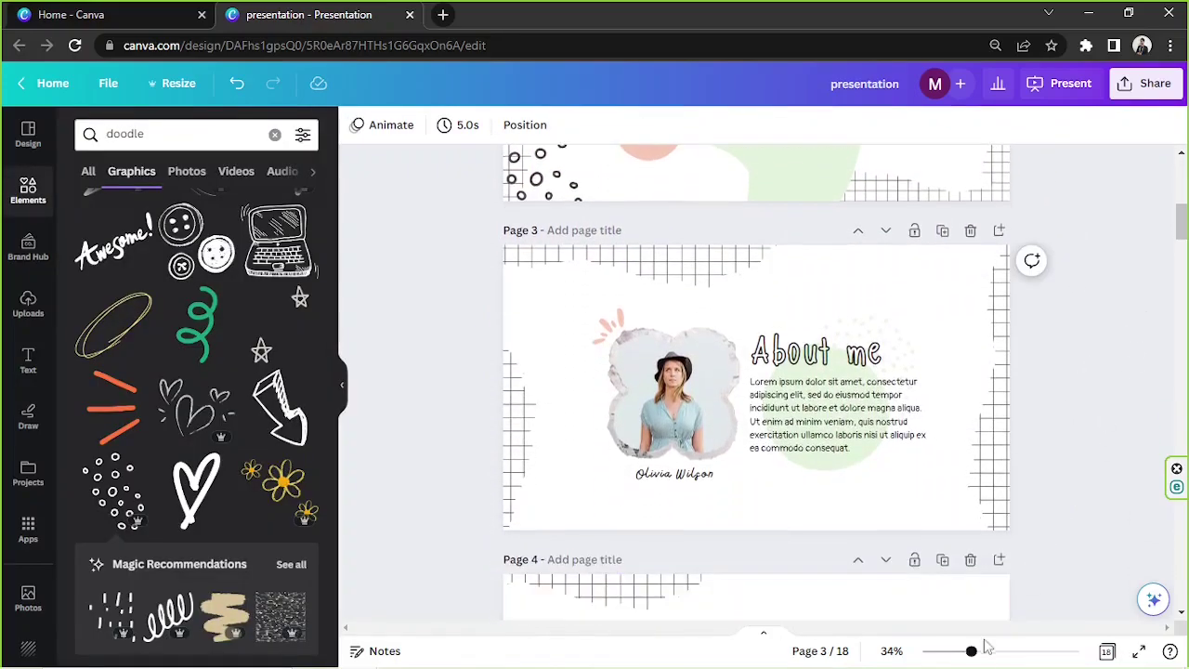
left_click_drag(983, 658, 992, 652)
left_click_drag(583, 438, 712, 468)
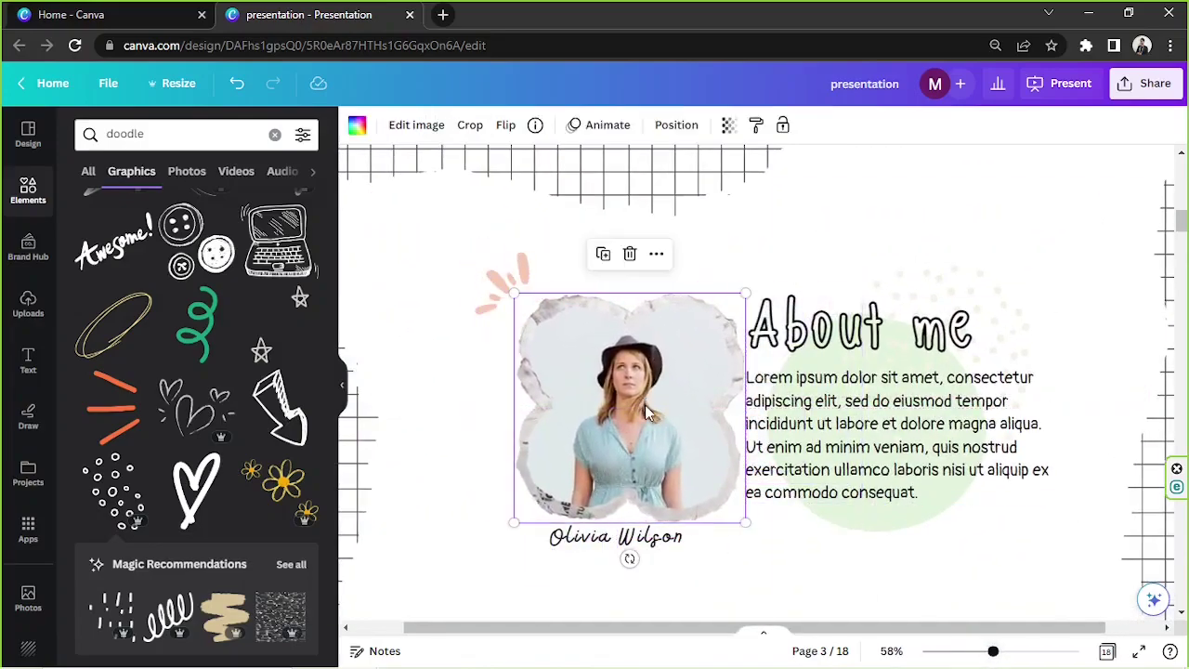
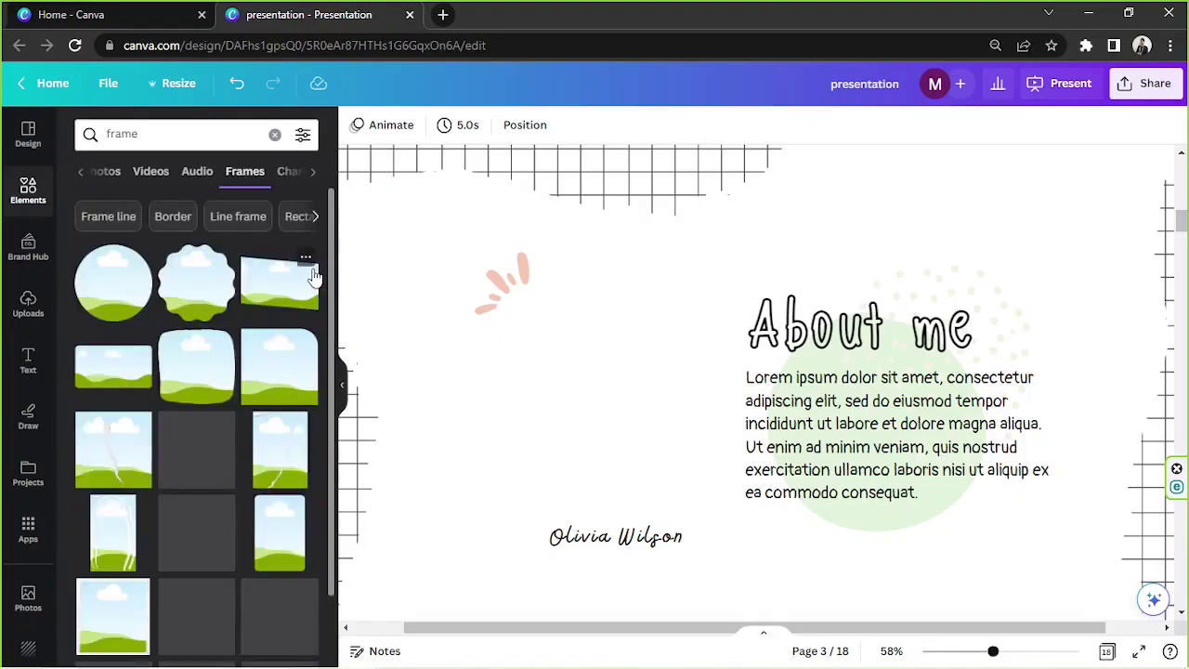
left_click(216, 358)
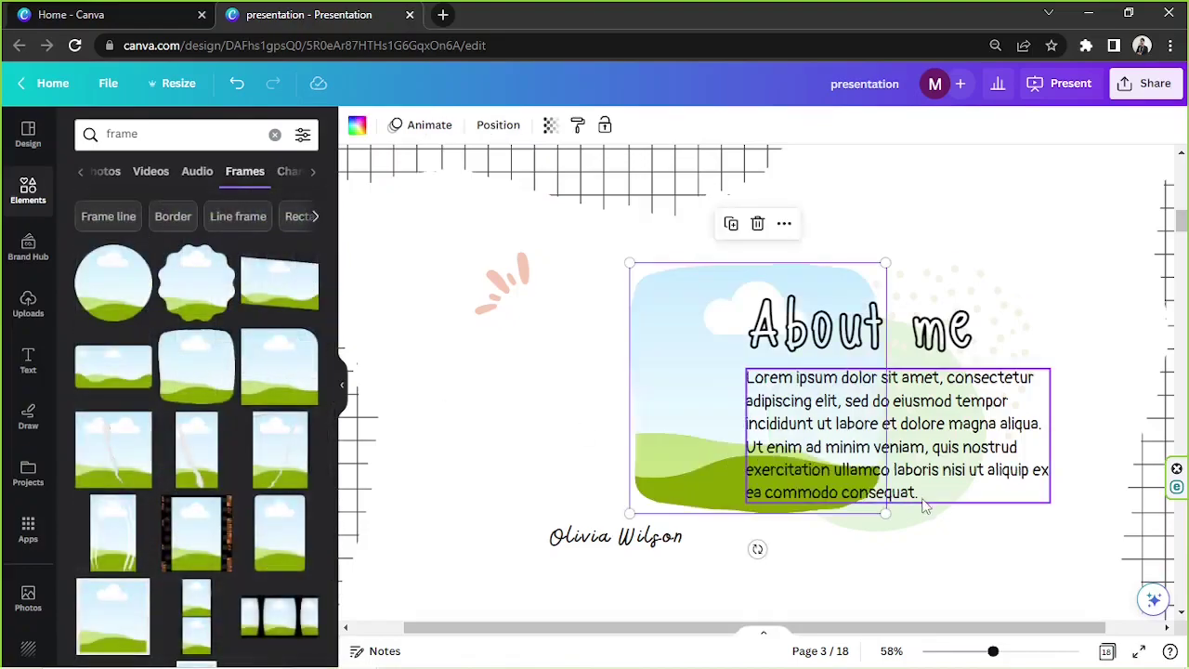
left_click_drag(660, 394, 555, 394)
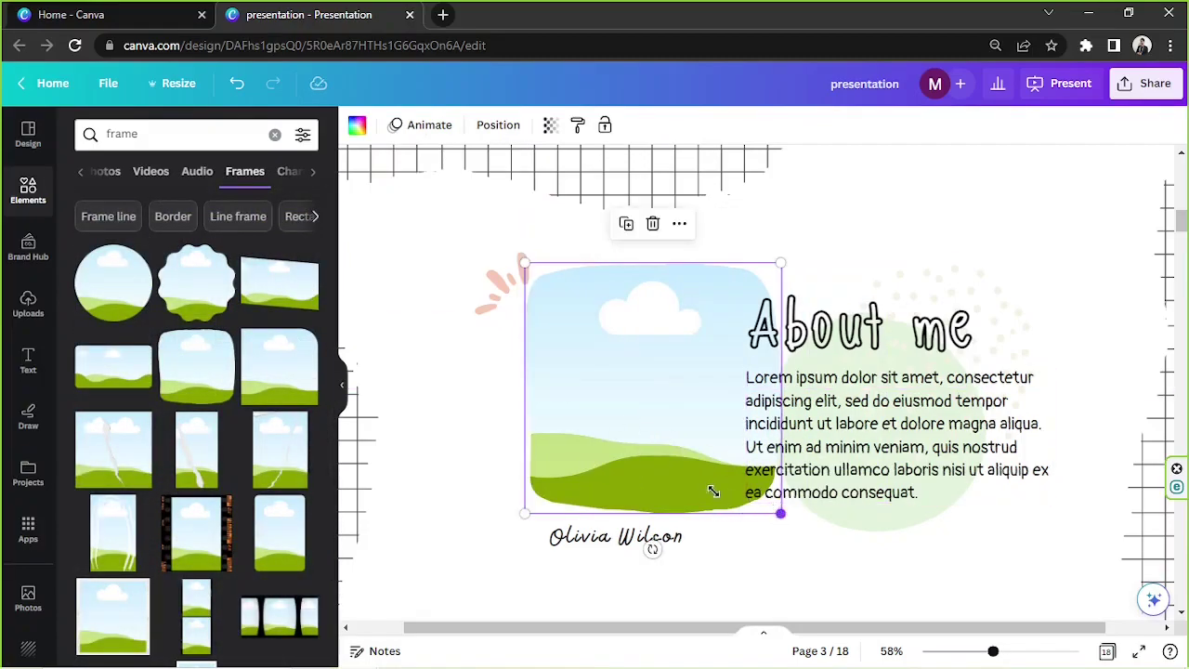
left_click_drag(713, 491, 638, 400)
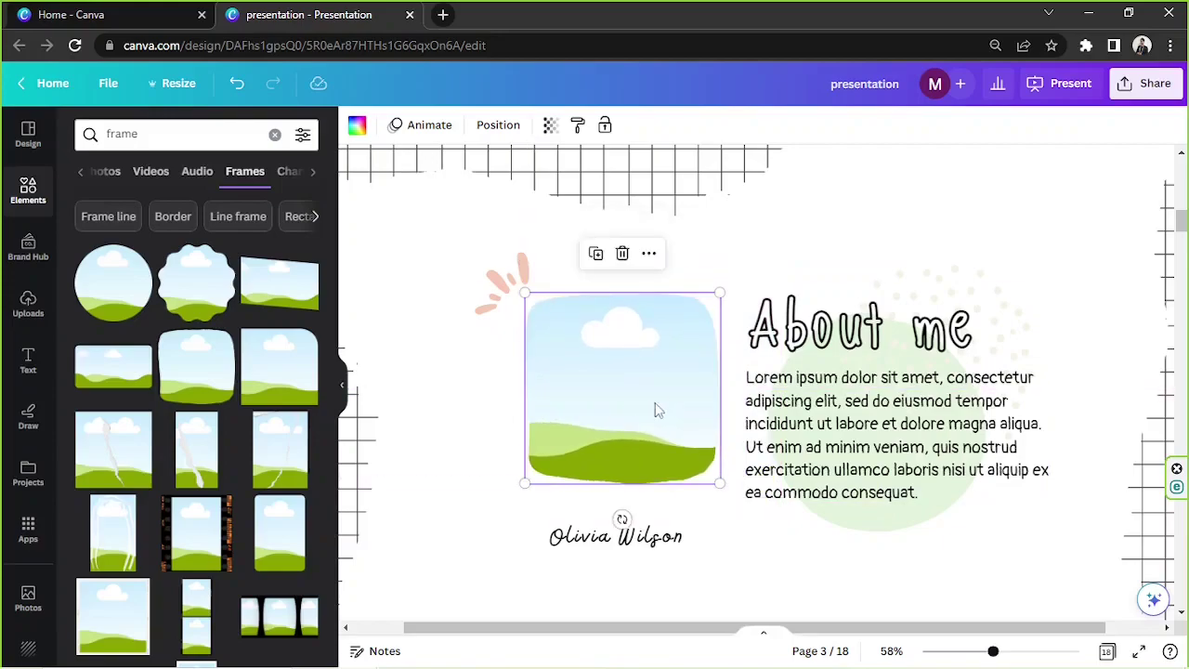
left_click_drag(716, 482, 730, 492)
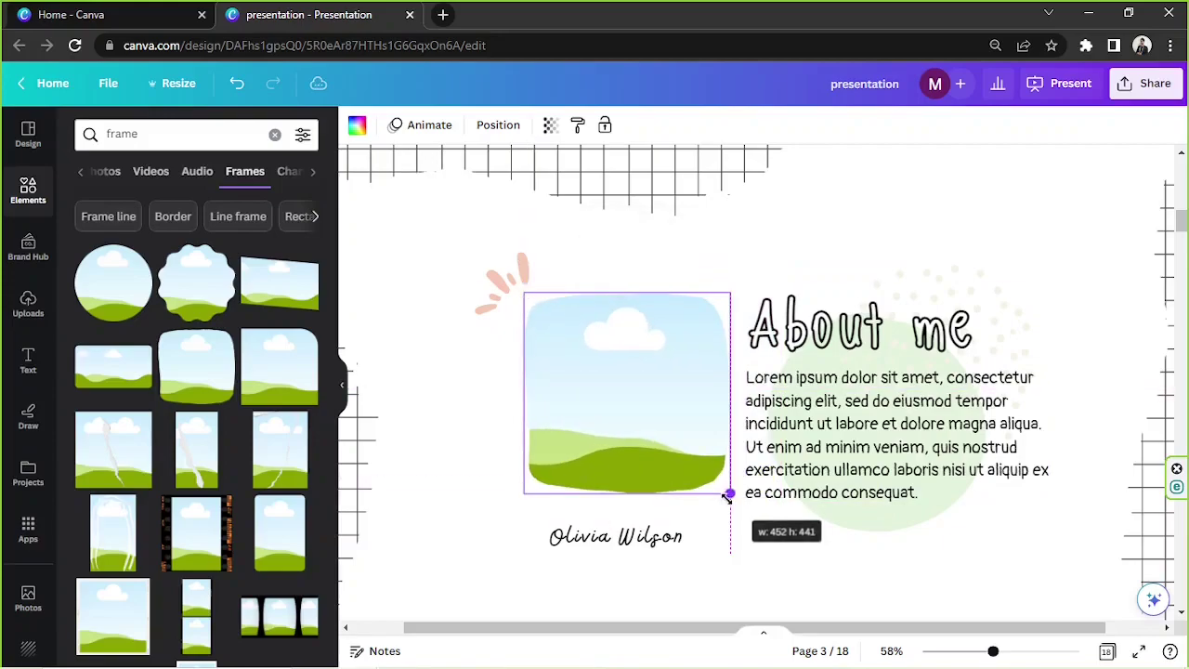
left_click_drag(651, 440, 641, 437)
Duplicate the rounded-square frame, move the copy aside and color it dark grey.
left_click(588, 252)
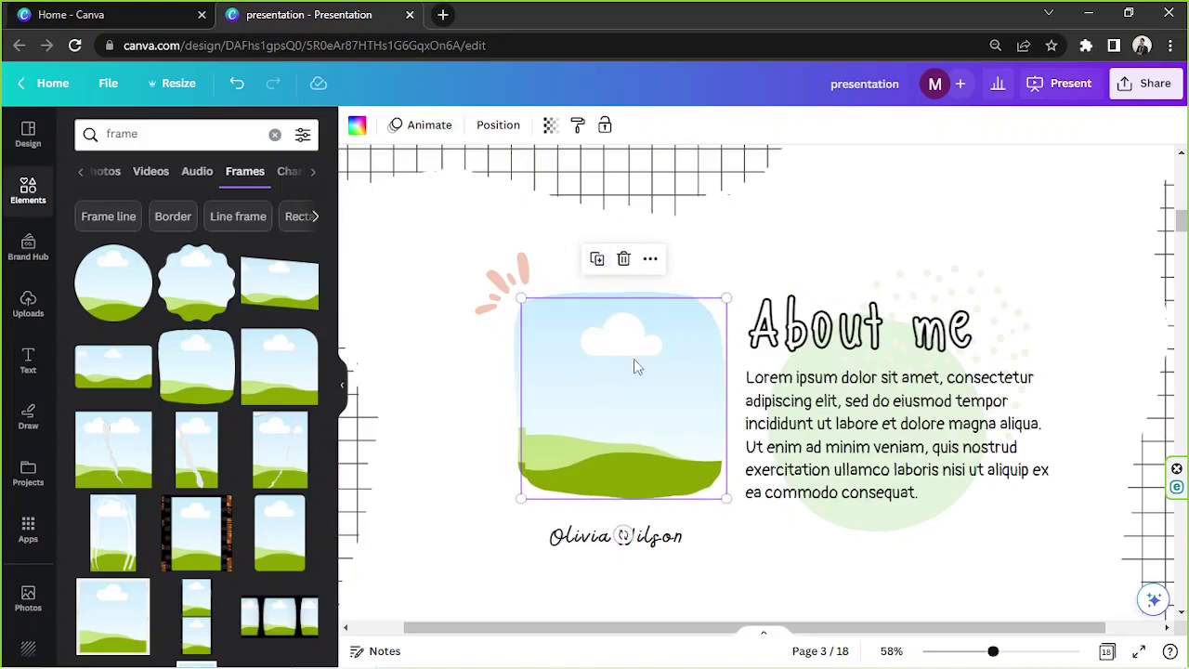
left_click_drag(635, 363, 612, 246)
left_click(358, 127)
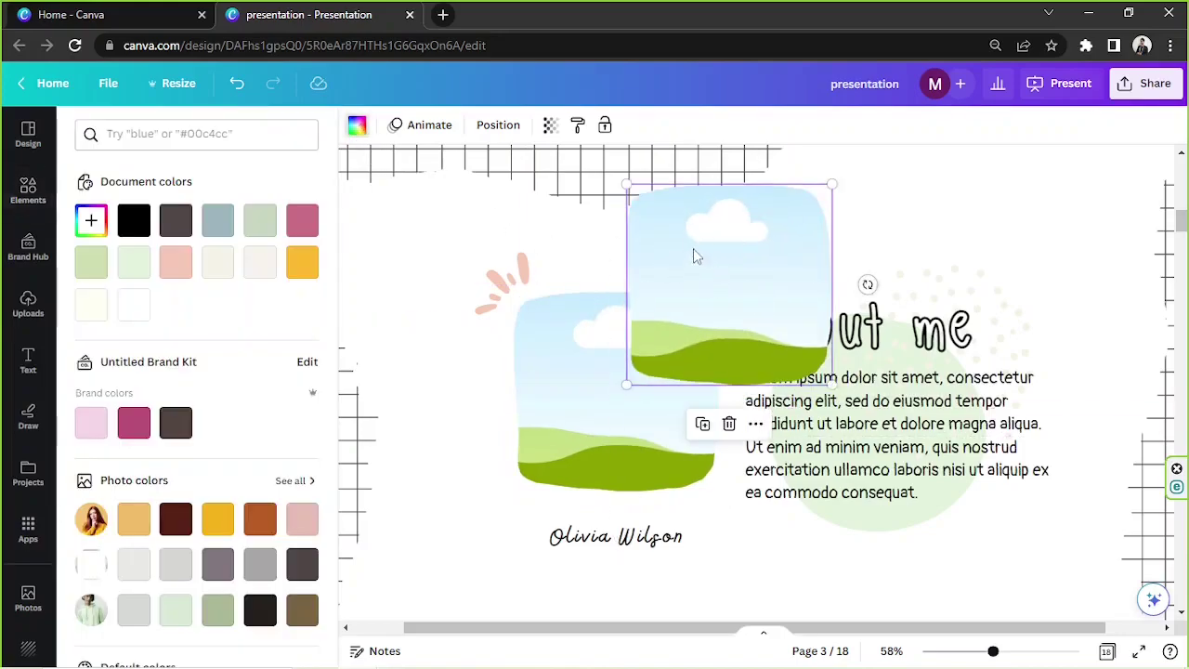
left_click(186, 217)
Enlarge the dark grey copy to about 491 × 479 px, center it on the original frame and send it backward as a border.
left_click_drag(700, 268, 589, 363)
left_click_drag(698, 484, 716, 499)
mouse_move(613, 401)
left_mouse_down()
mouse_move(656, 410)
mouse_move(625, 407)
left_mouse_up()
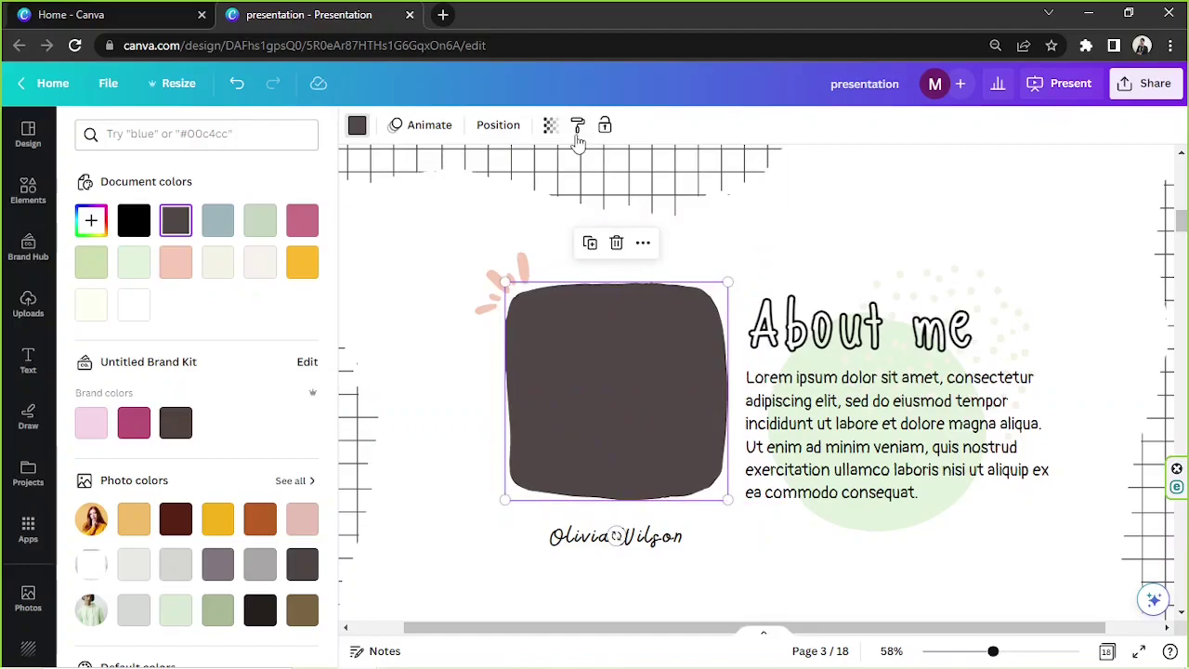
left_click(497, 126)
left_click(256, 167)
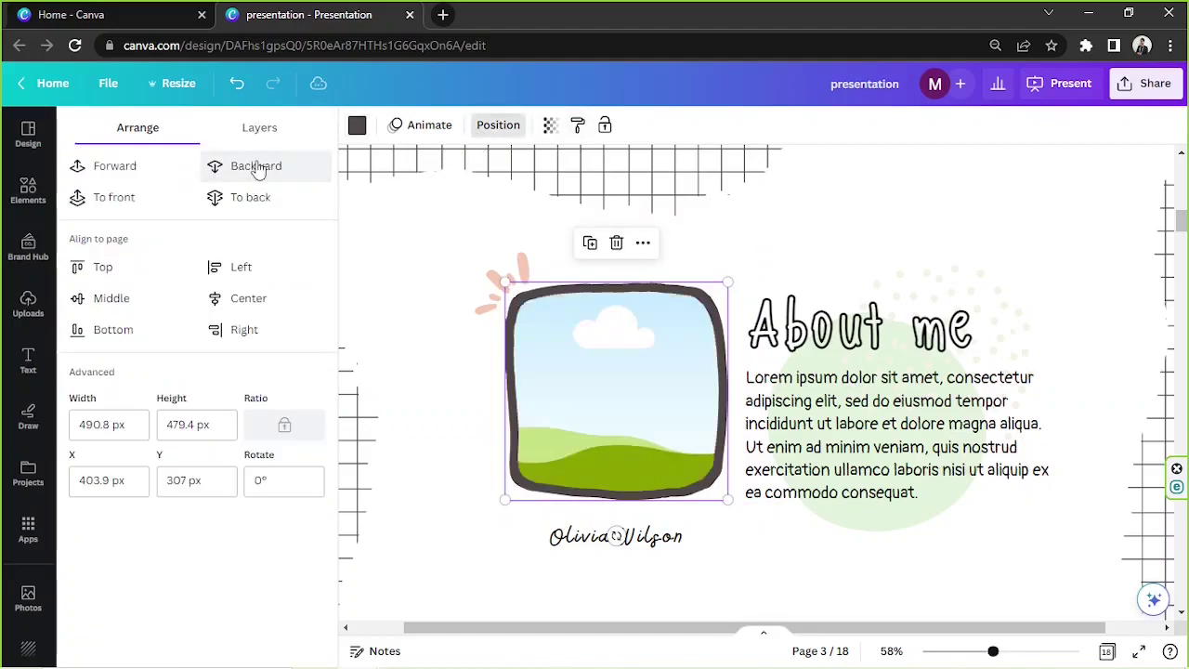
left_click(892, 215)
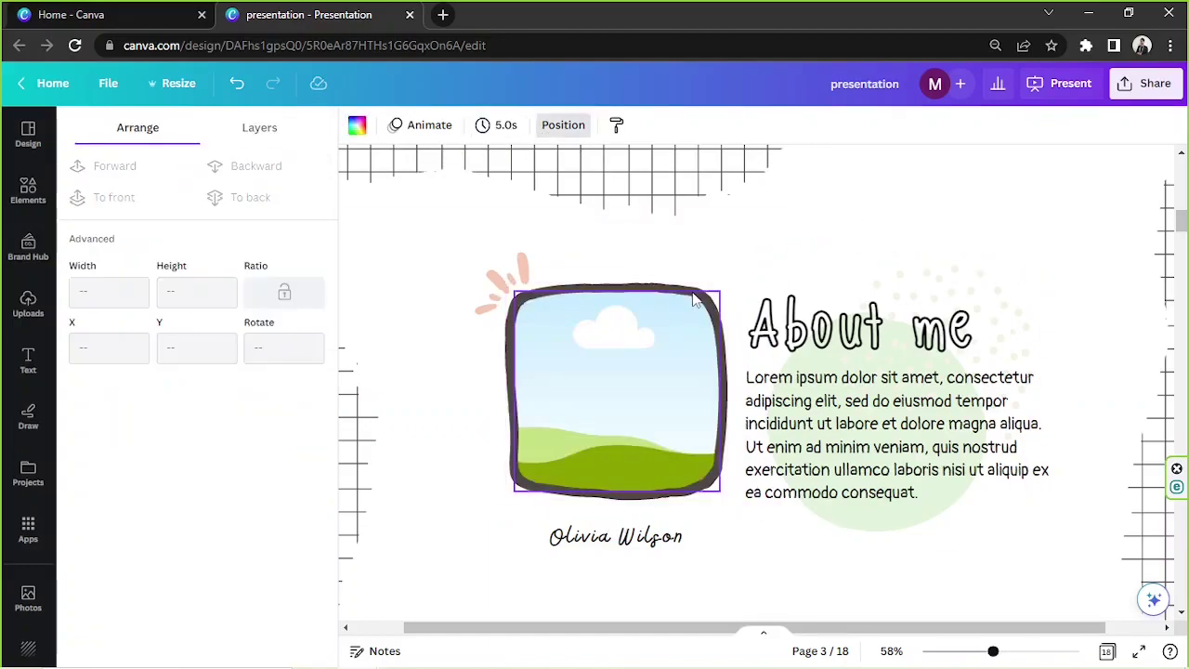
Delete the peach burst doodle beside the frame on page 3 and select the "About me" title.
left_click(518, 266)
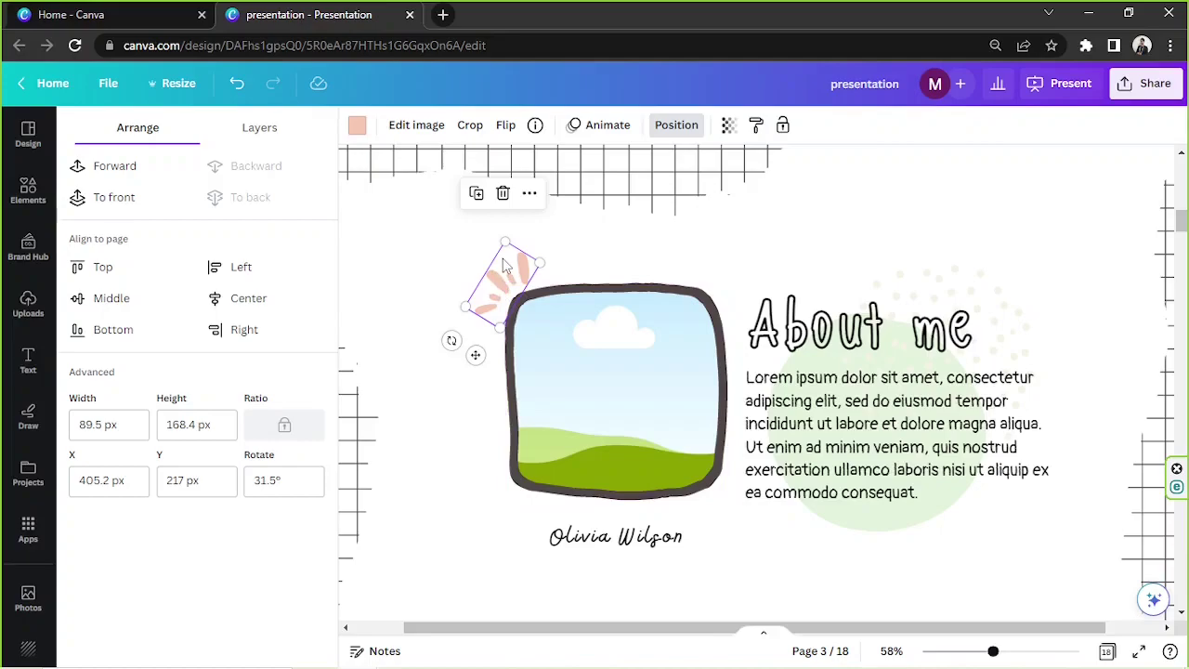
key("Delete")
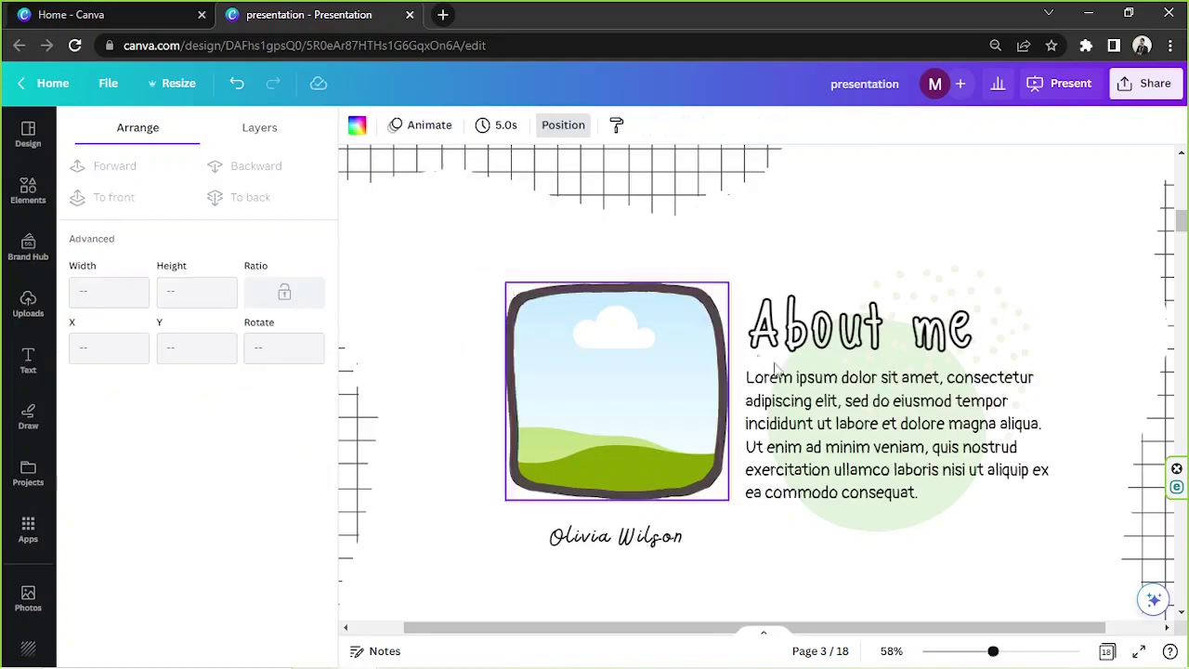
double_click(837, 344)
key("Escape")
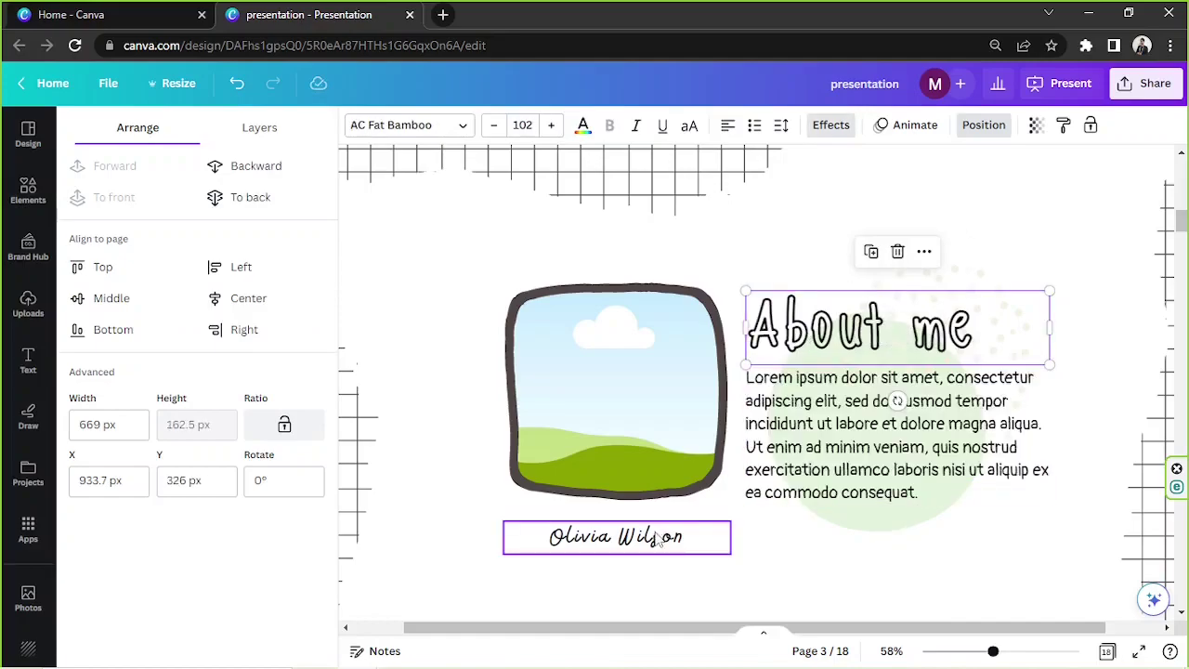
Replace the name caption below page 3's portrait frame with the placeholder person's full name.
left_click(656, 539)
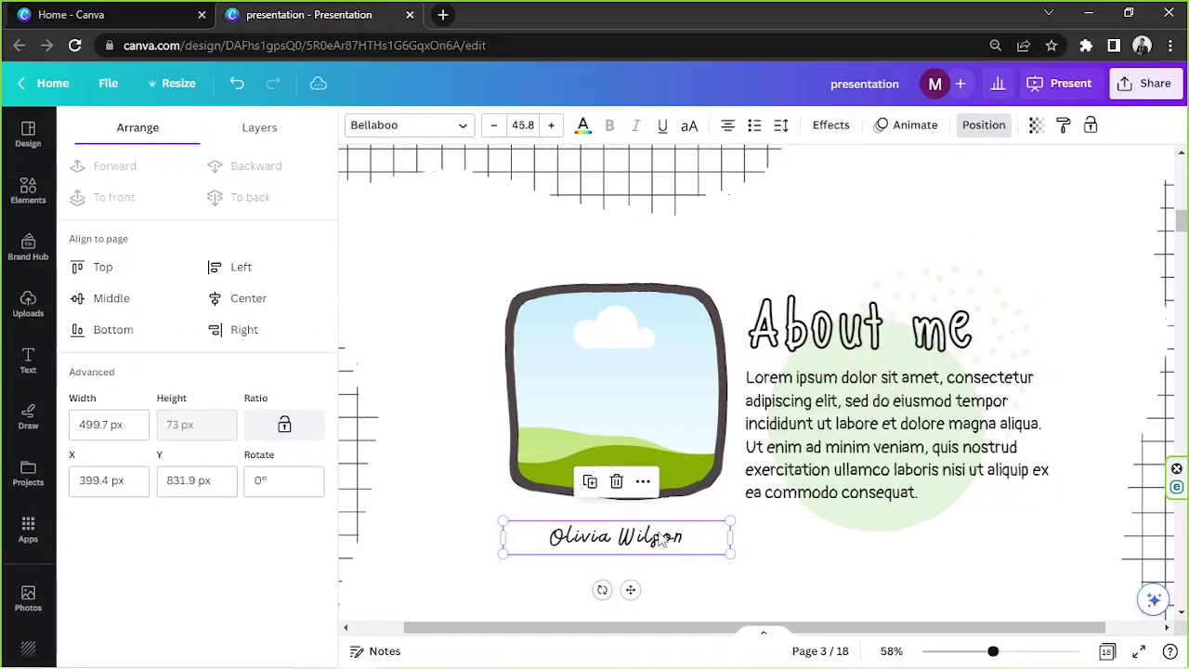
left_click(658, 536)
type("Jane Doe")
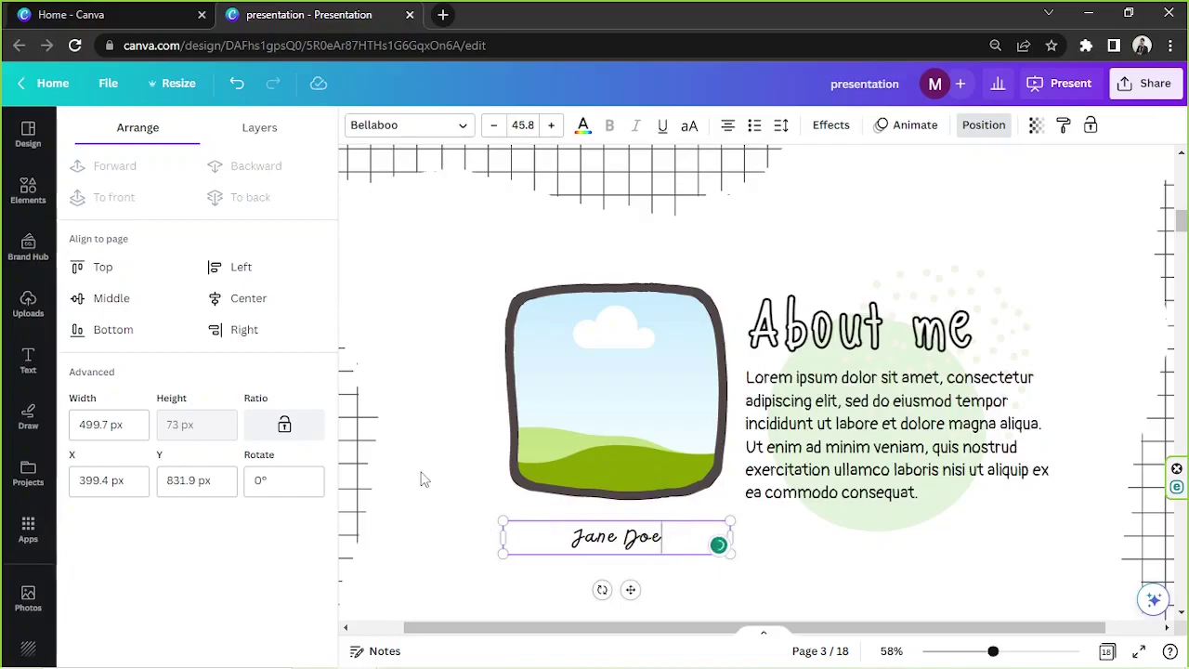
left_click(654, 381)
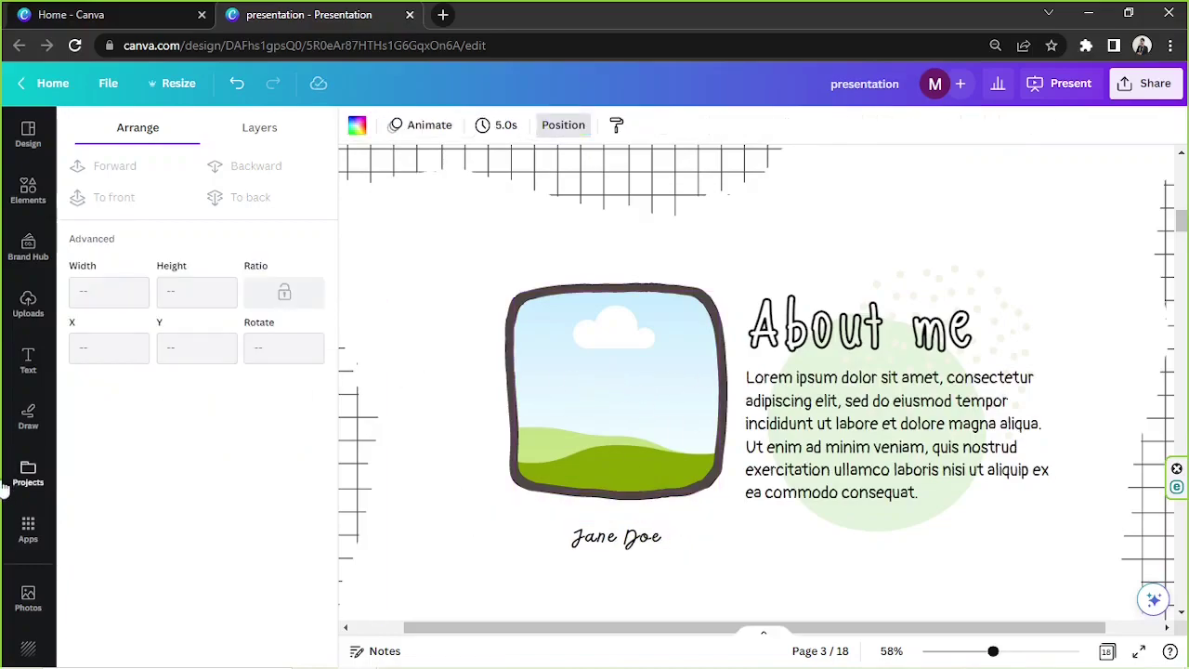
Fill page 3's rounded-square frame with the uploaded "Kitty" watercolor cat illustration.
left_click(14, 319)
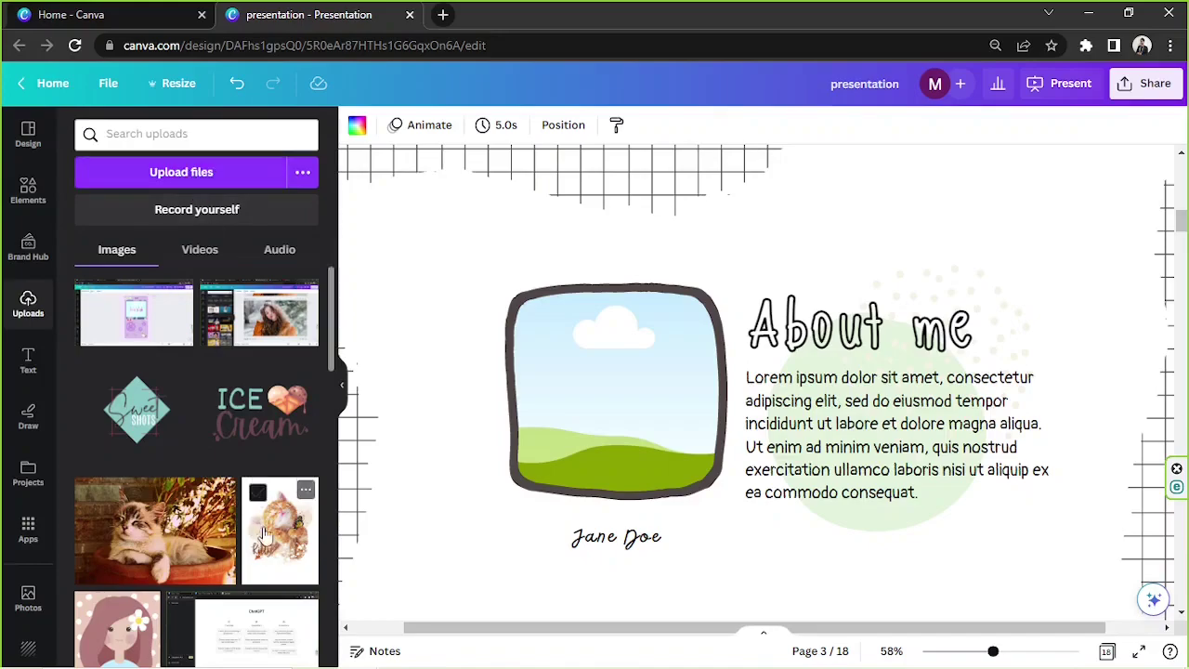
left_click_drag(275, 542, 585, 409)
double_click(612, 367)
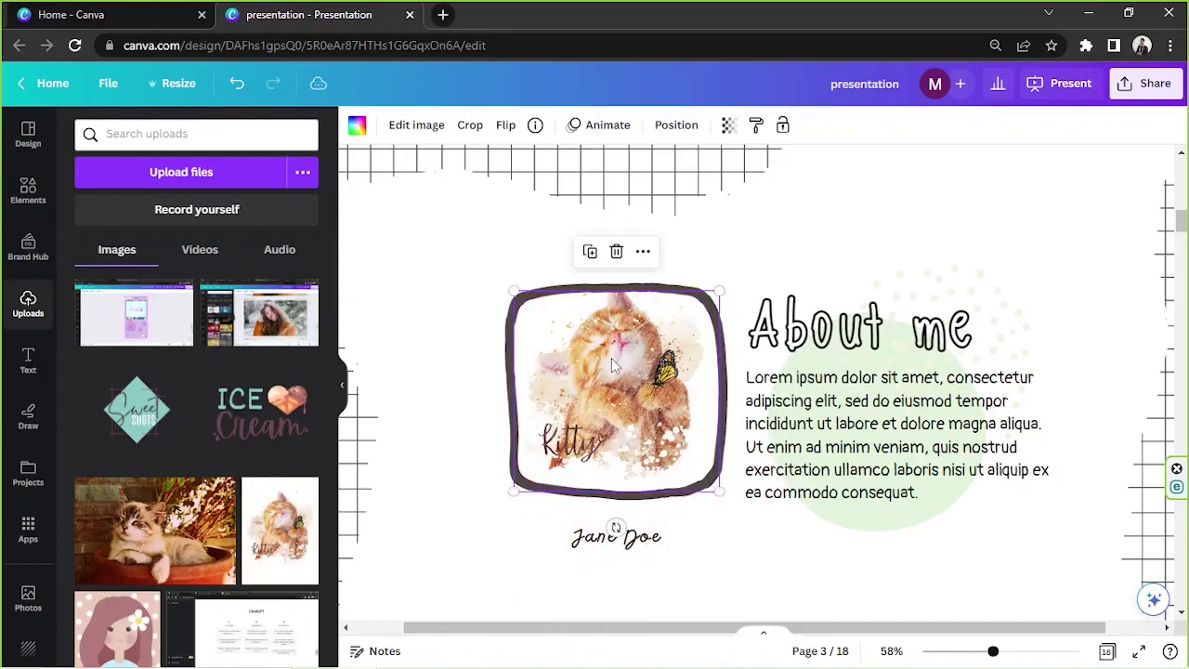
Enlarge the cat picture inside its frame and move it down to center the kitten, cropping out the "Kitty" lettering.
left_click(454, 297)
double_click(658, 374)
left_click_drag(658, 374, 650, 487)
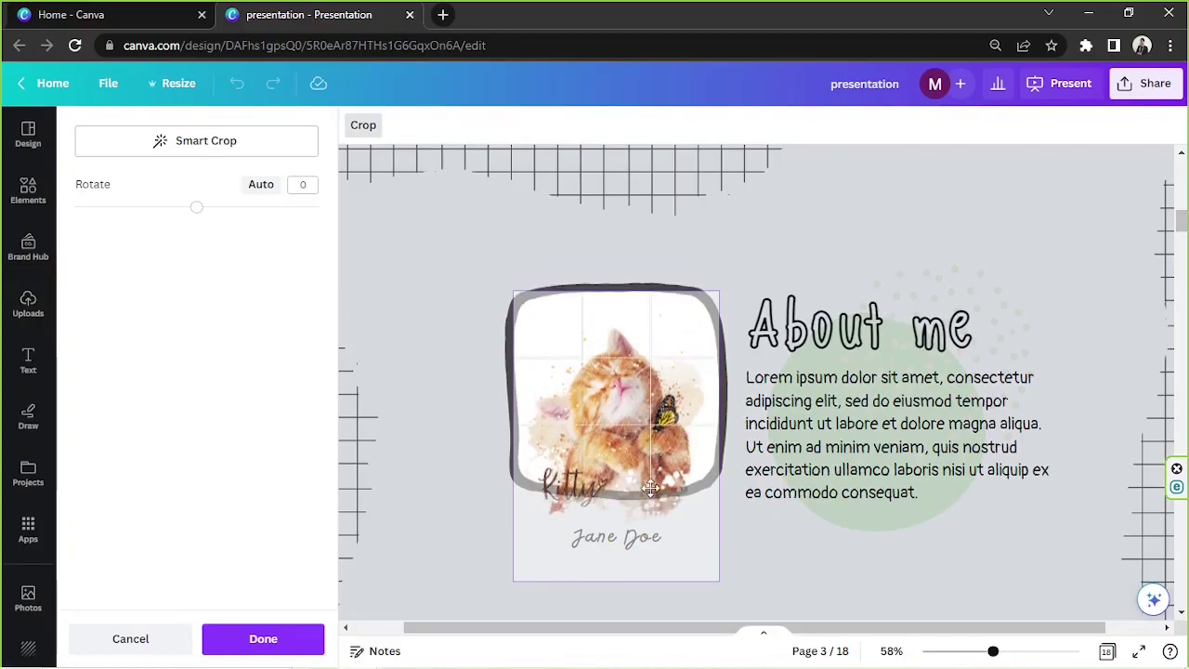
left_click_drag(725, 293, 771, 259)
left_click_drag(655, 362, 630, 401)
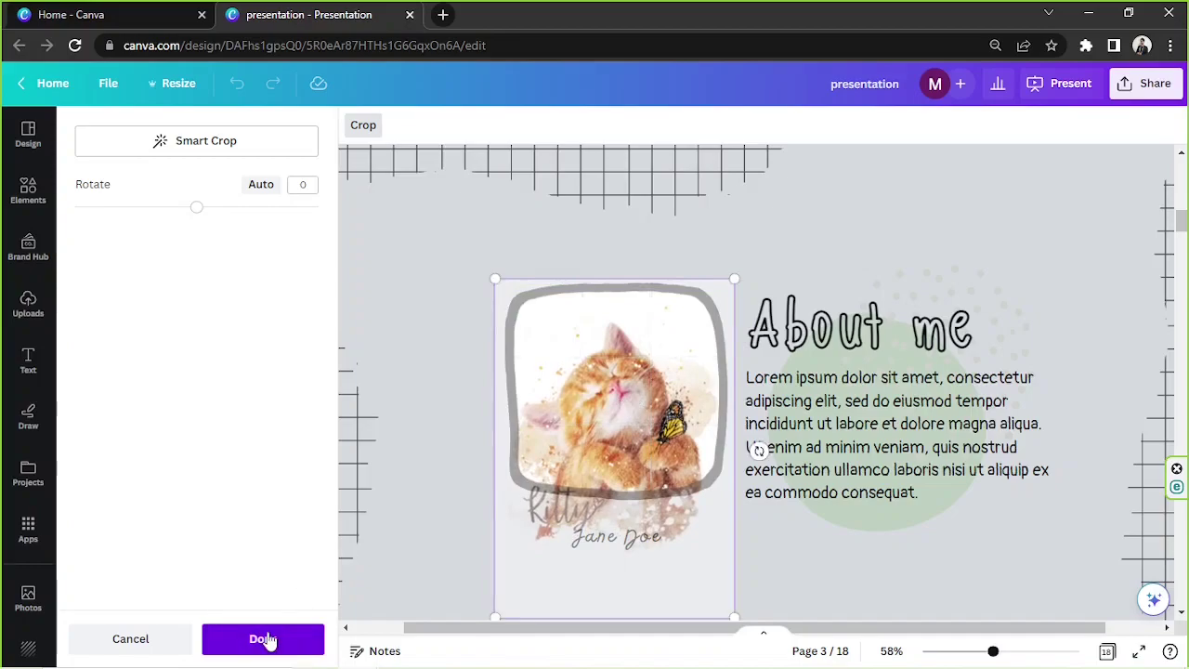
left_click(265, 639)
left_click(867, 283)
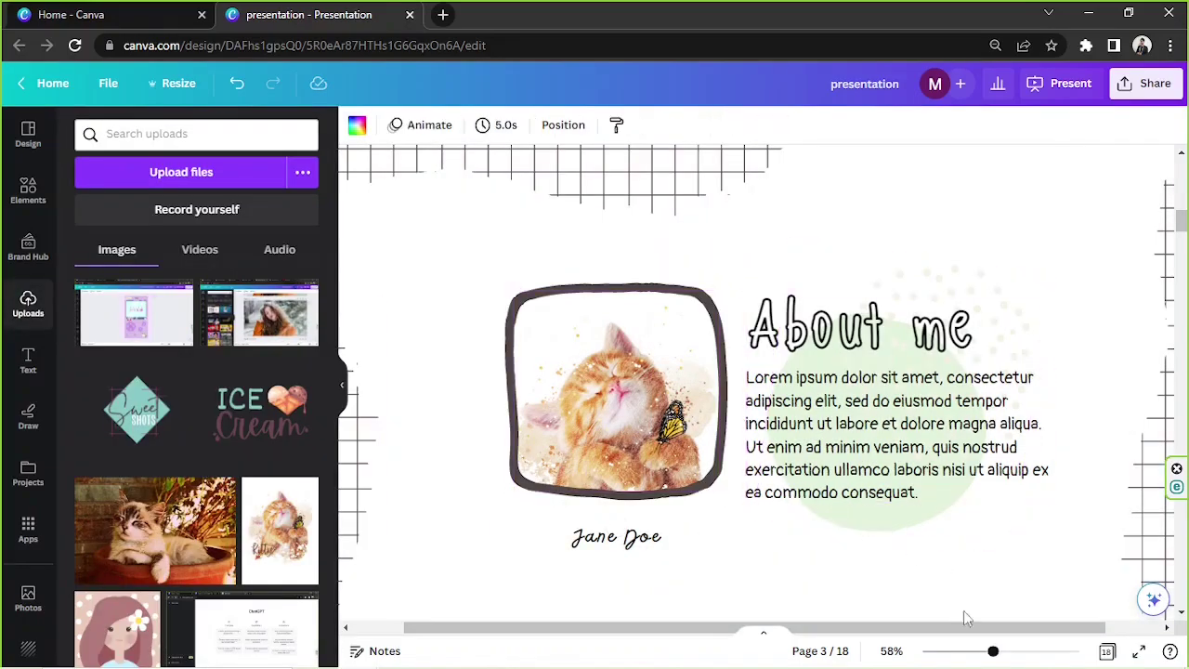
Search the elements for "animation" and limit the results to graphics.
left_click_drag(993, 652, 977, 651)
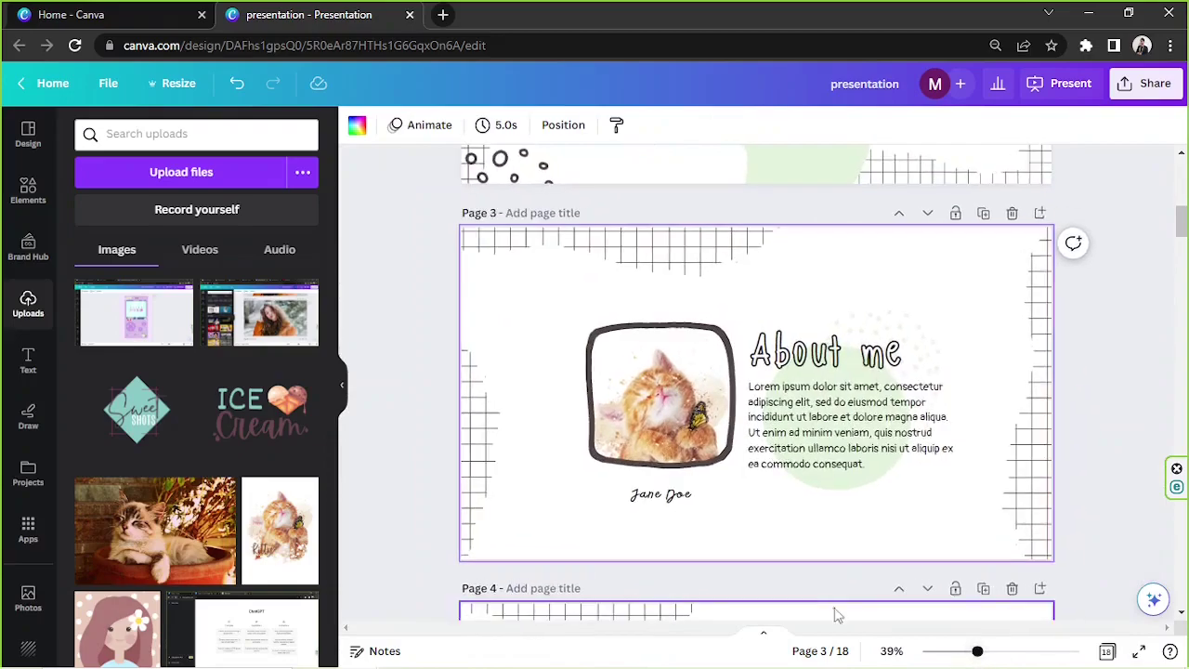
left_click(28, 190)
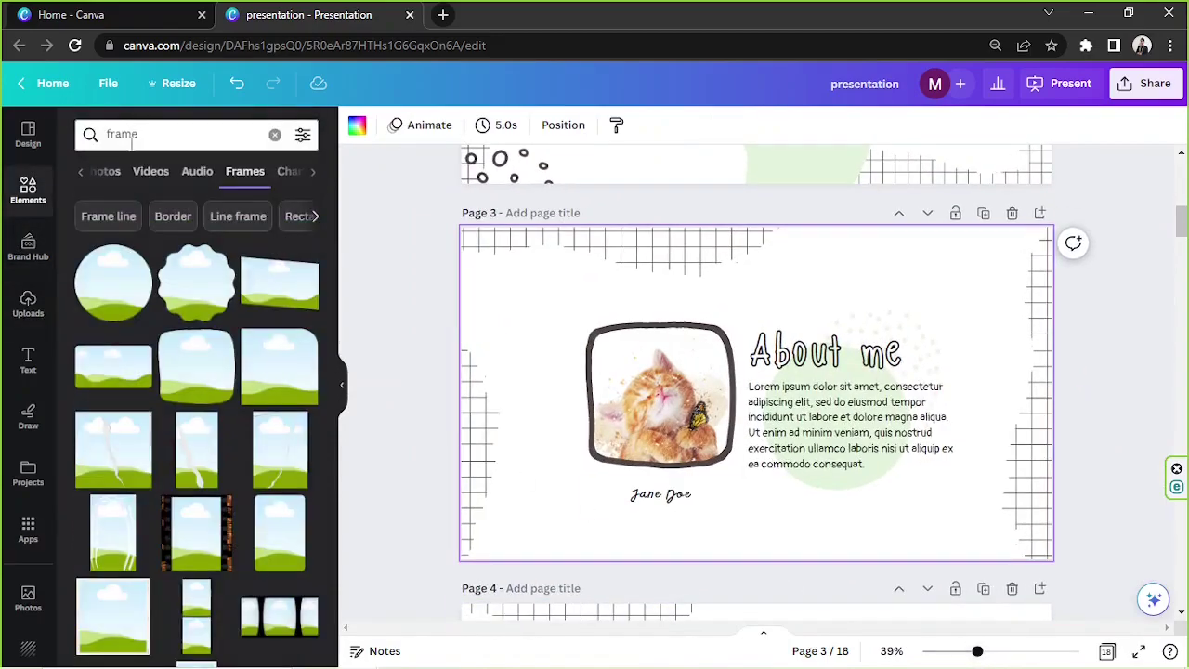
type("animati")
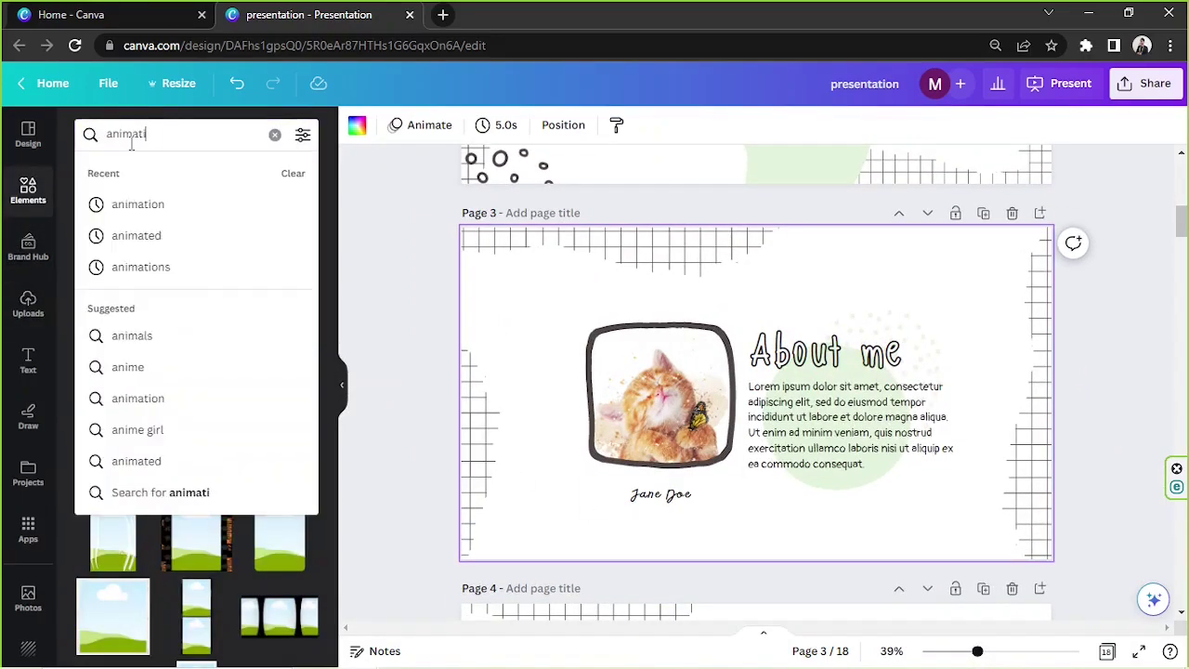
type("on")
key("Return")
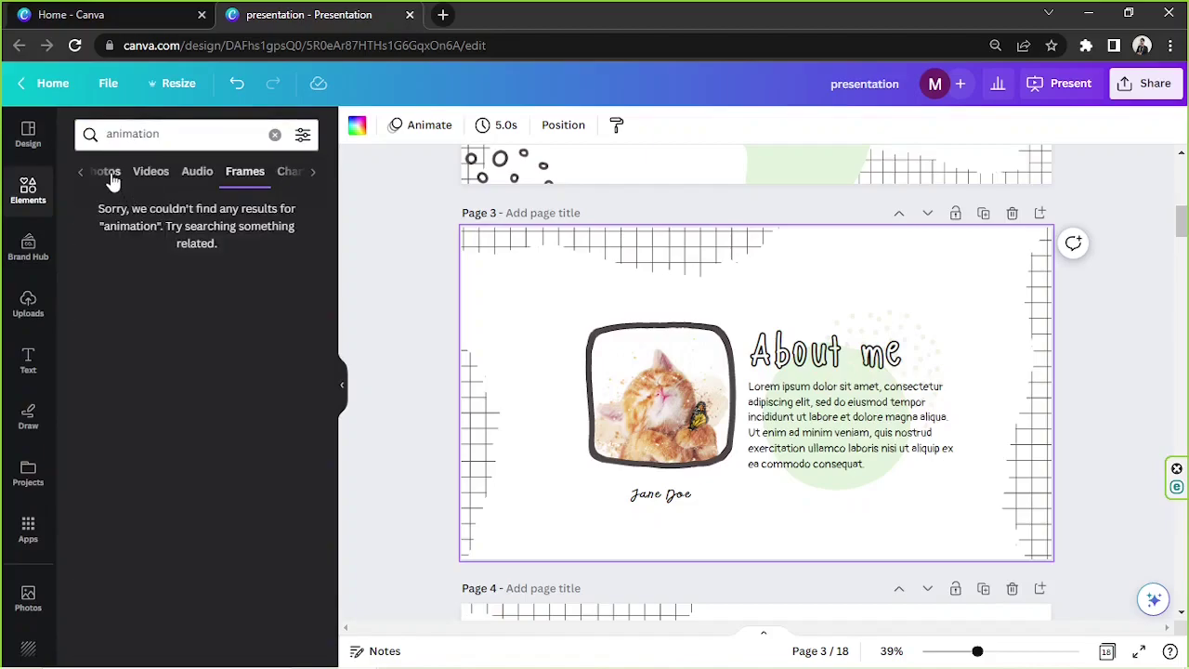
left_click(131, 170)
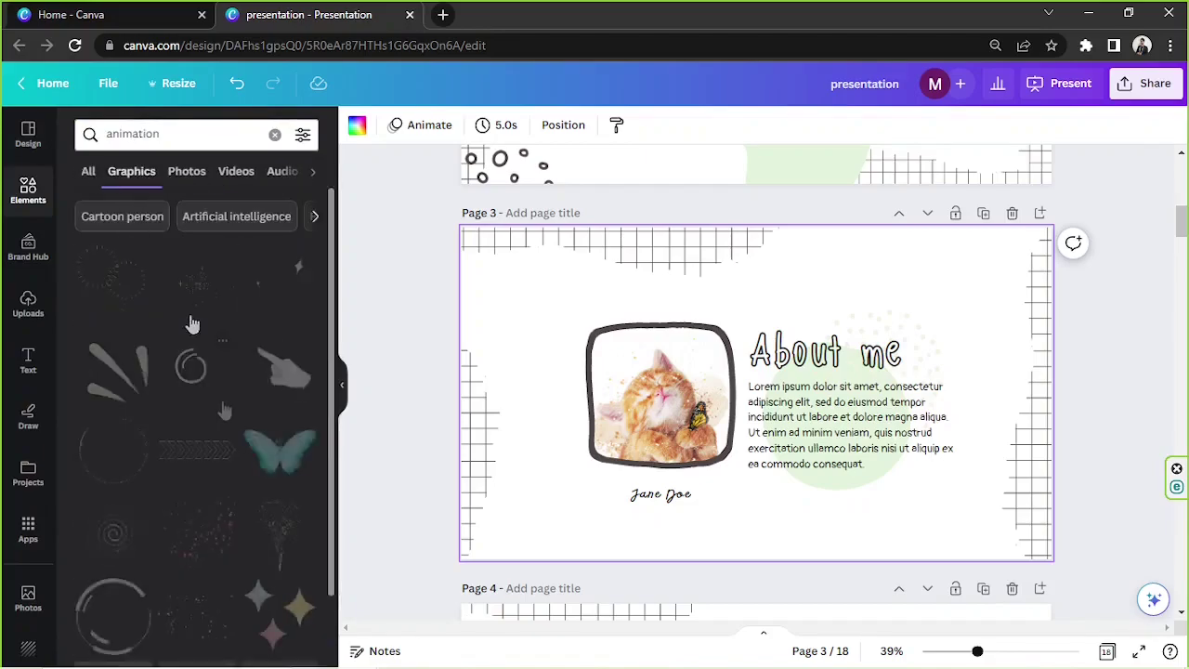
Add the animated white looping arrow to page 3, then replace it with the black curved arrow from its recommendations.
scroll(223, 411, "down", 1)
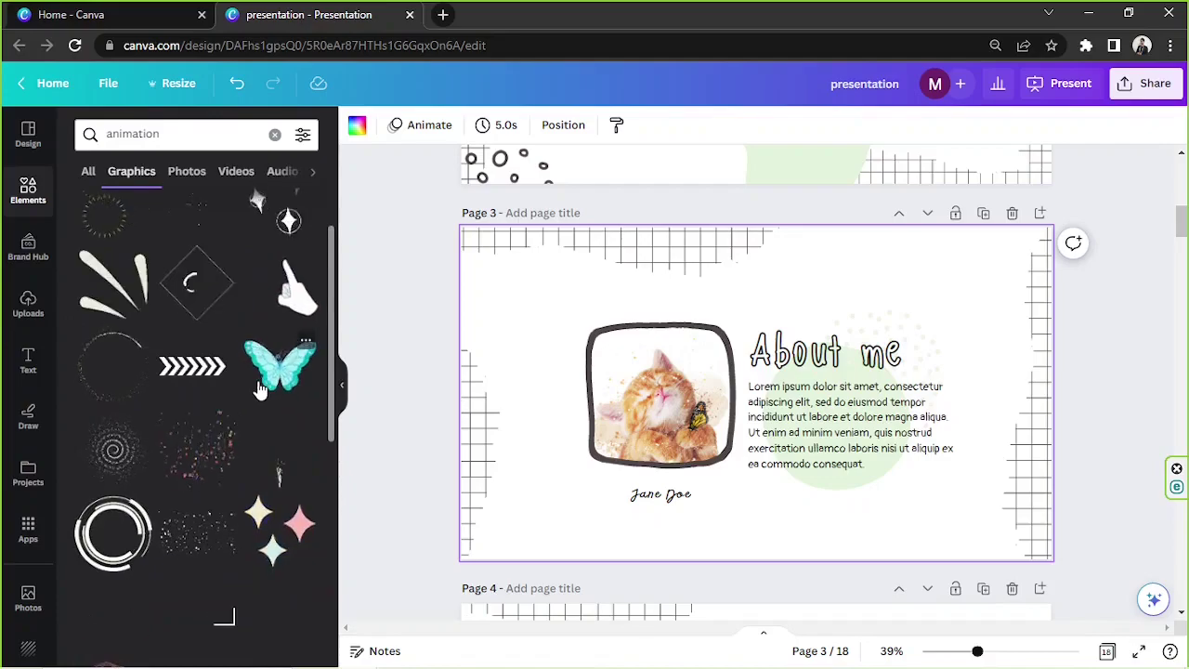
scroll(252, 381, "down", 3)
scroll(253, 385, "down", 2)
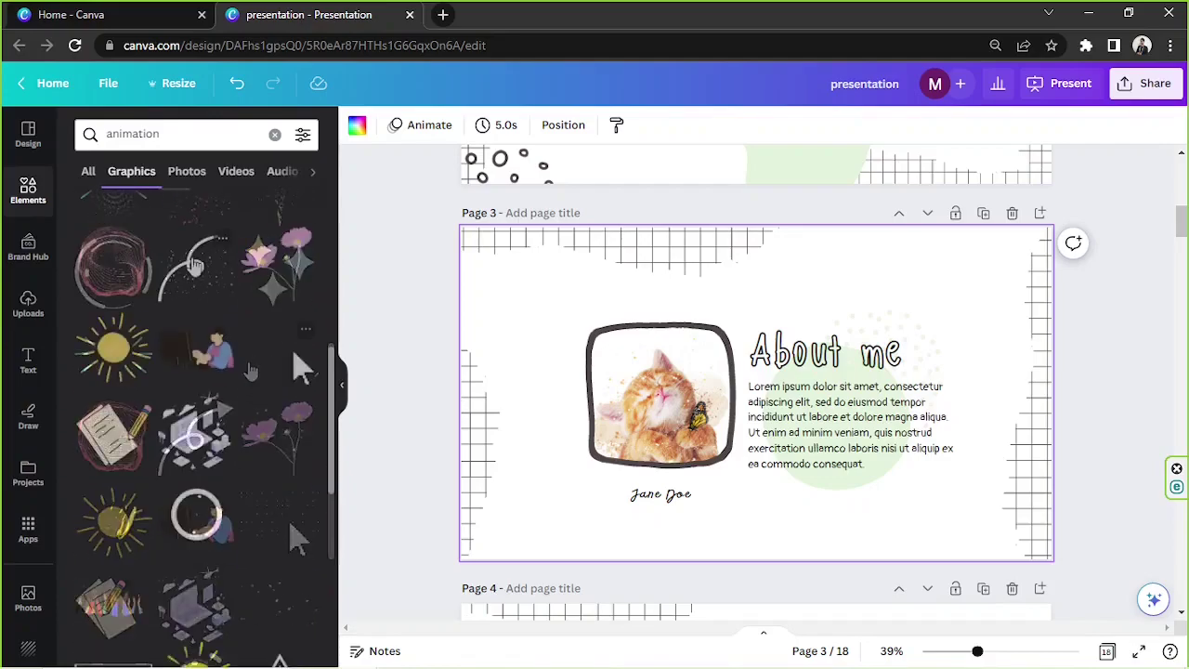
left_click(191, 279)
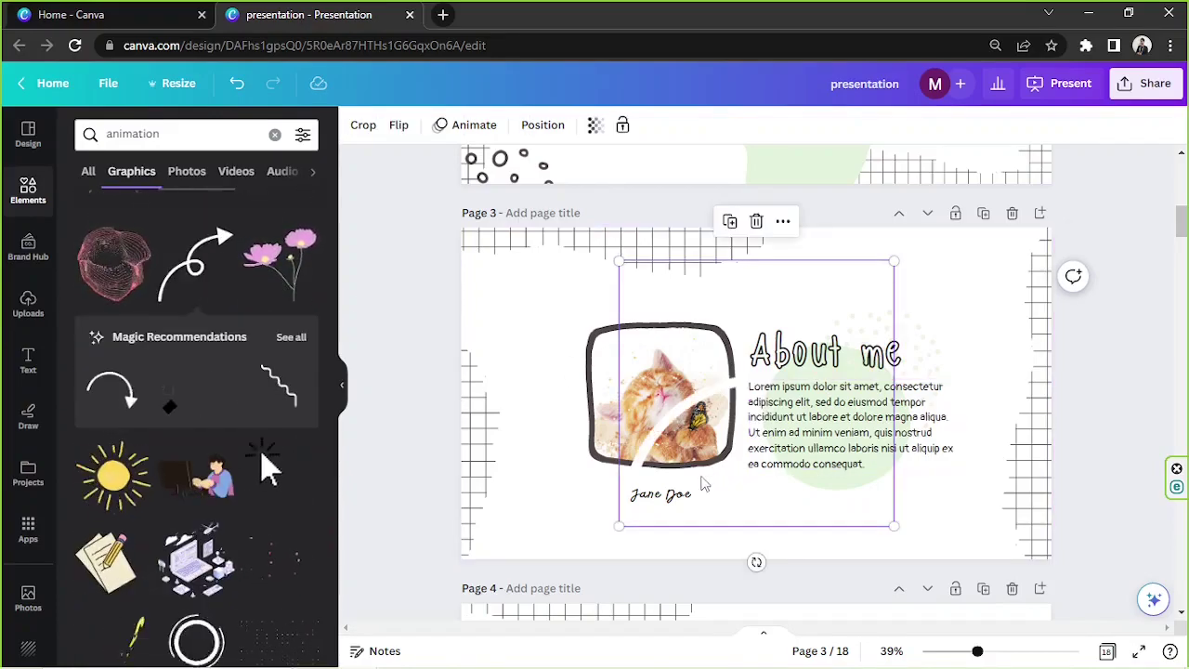
key("Delete")
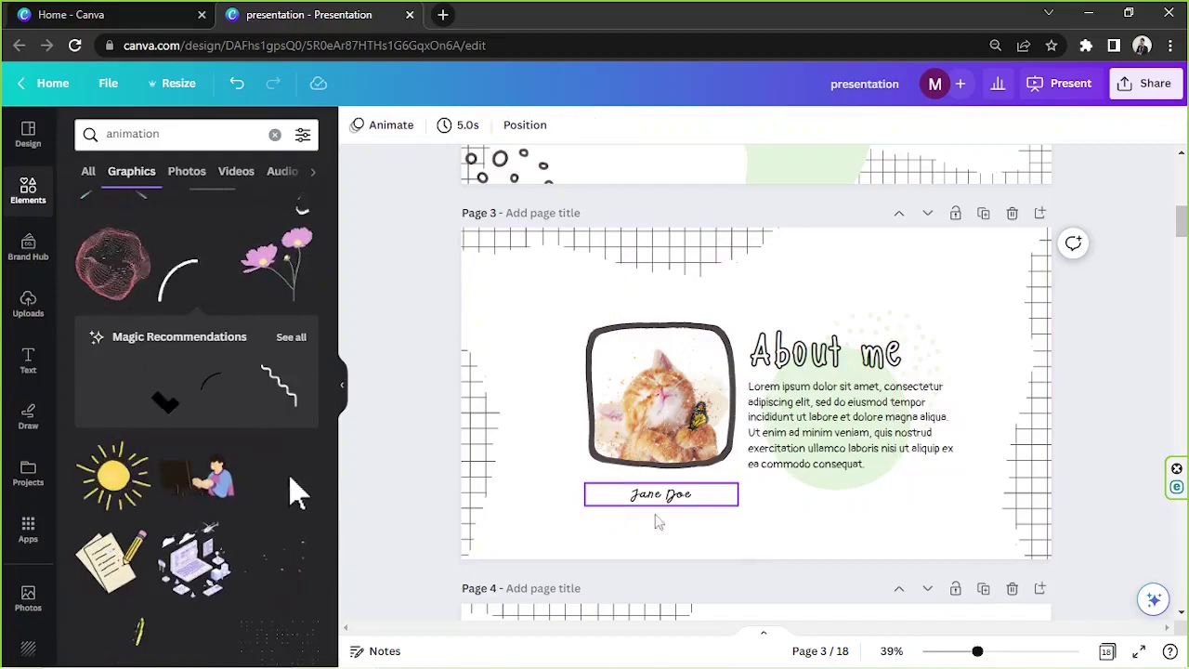
scroll(212, 479, "down", 4)
scroll(212, 482, "up", 2)
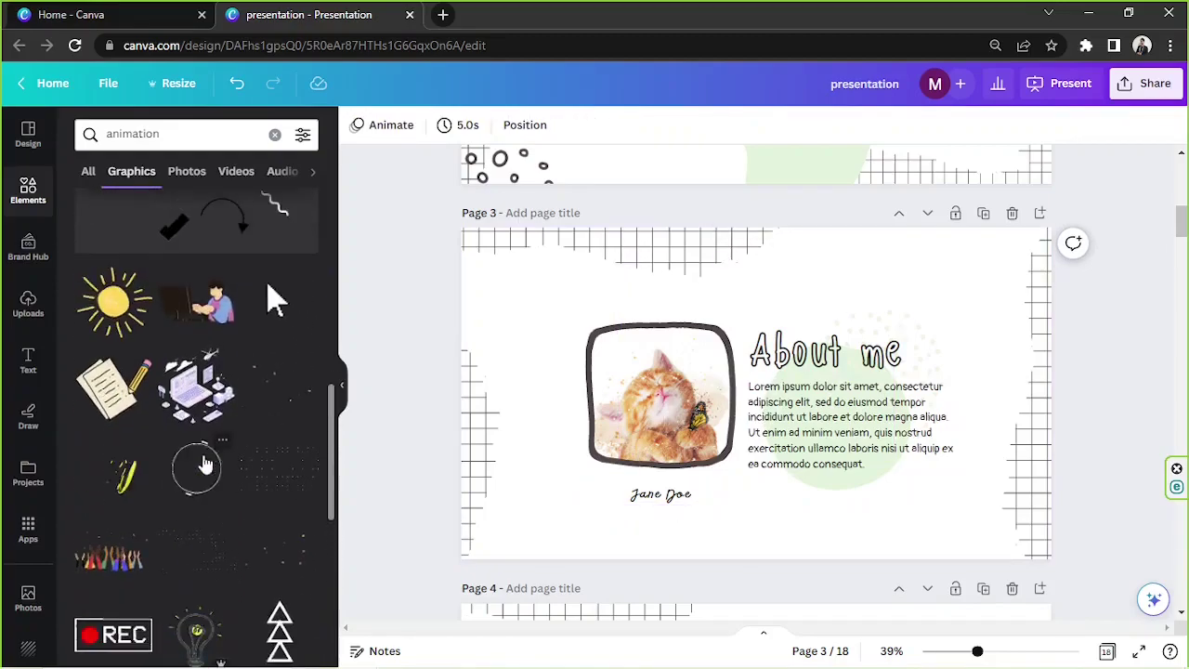
scroll(248, 325, "up", 1)
left_click(230, 311)
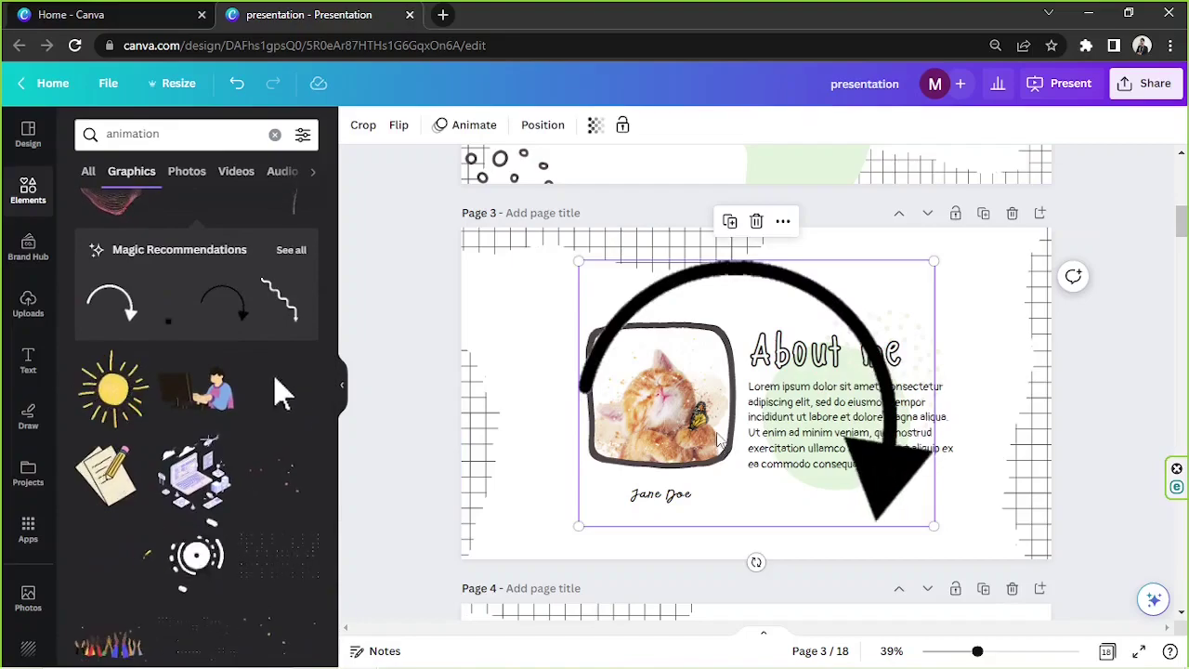
Shrink the black arrow to about 292 × 218 px, rotate it about -55° and place it from the frame toward "About me".
left_click_drag(935, 527, 775, 331)
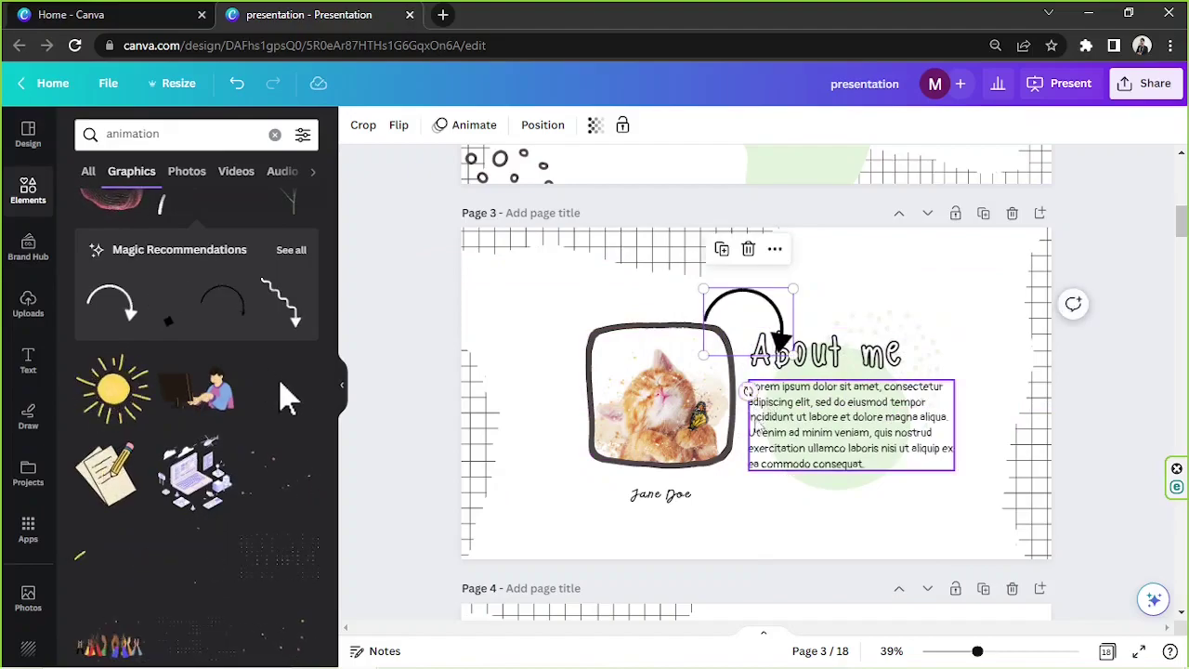
left_click_drag(747, 391, 850, 401)
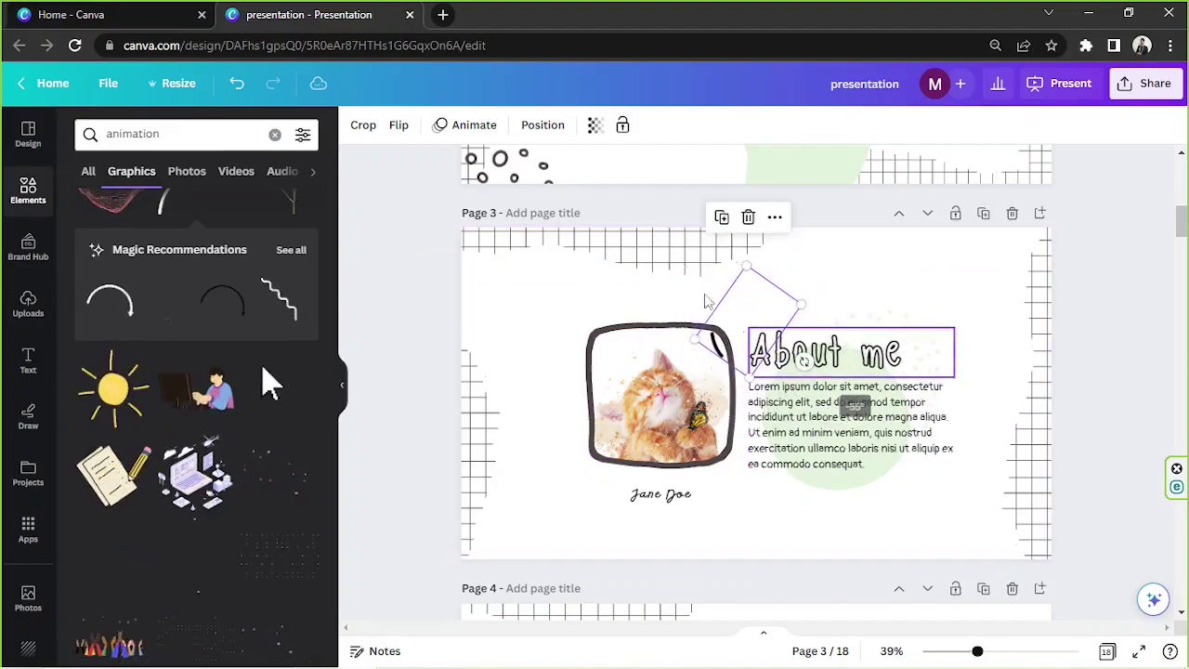
left_click(546, 127)
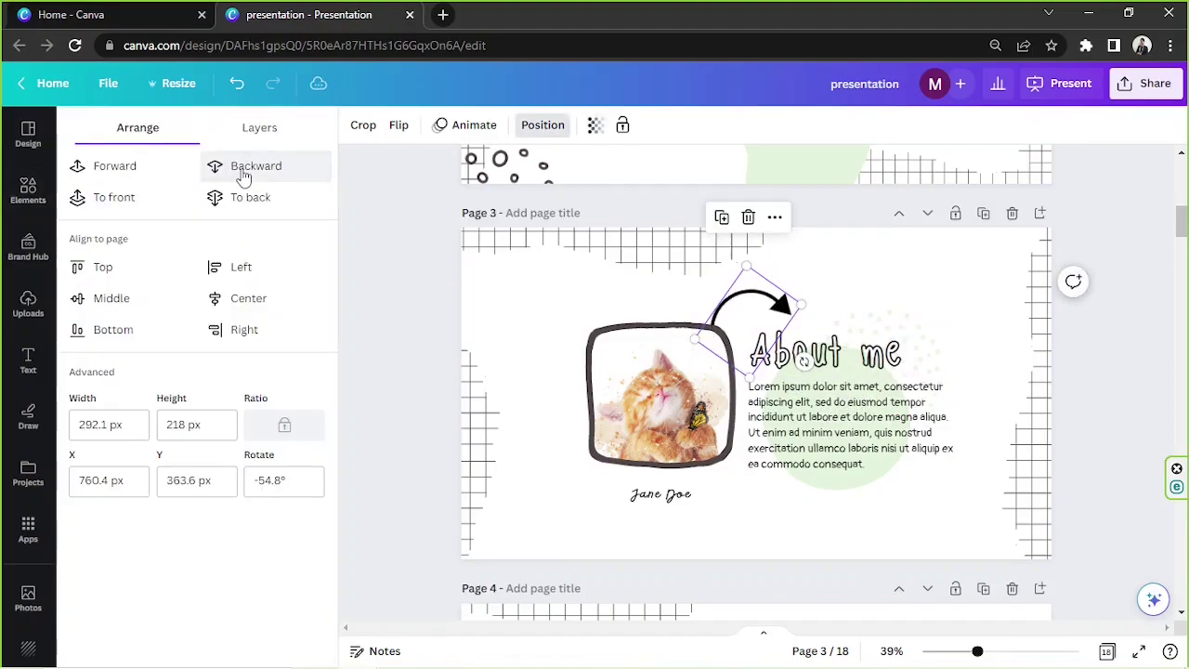
left_click(1108, 369)
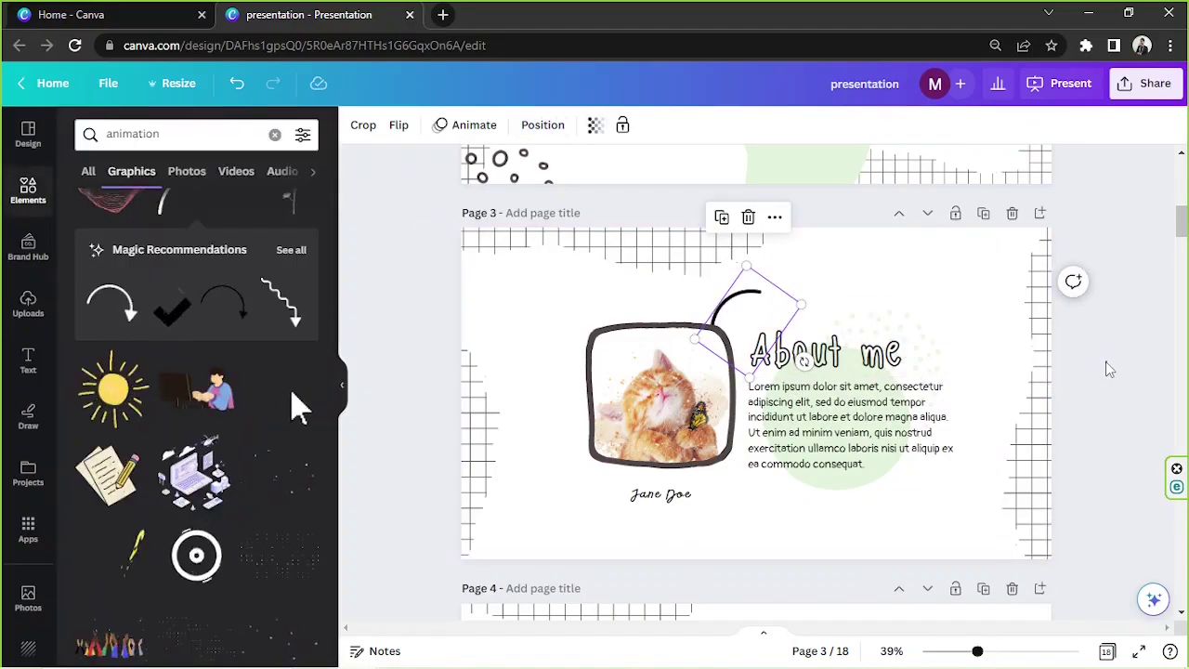
left_click(1108, 368)
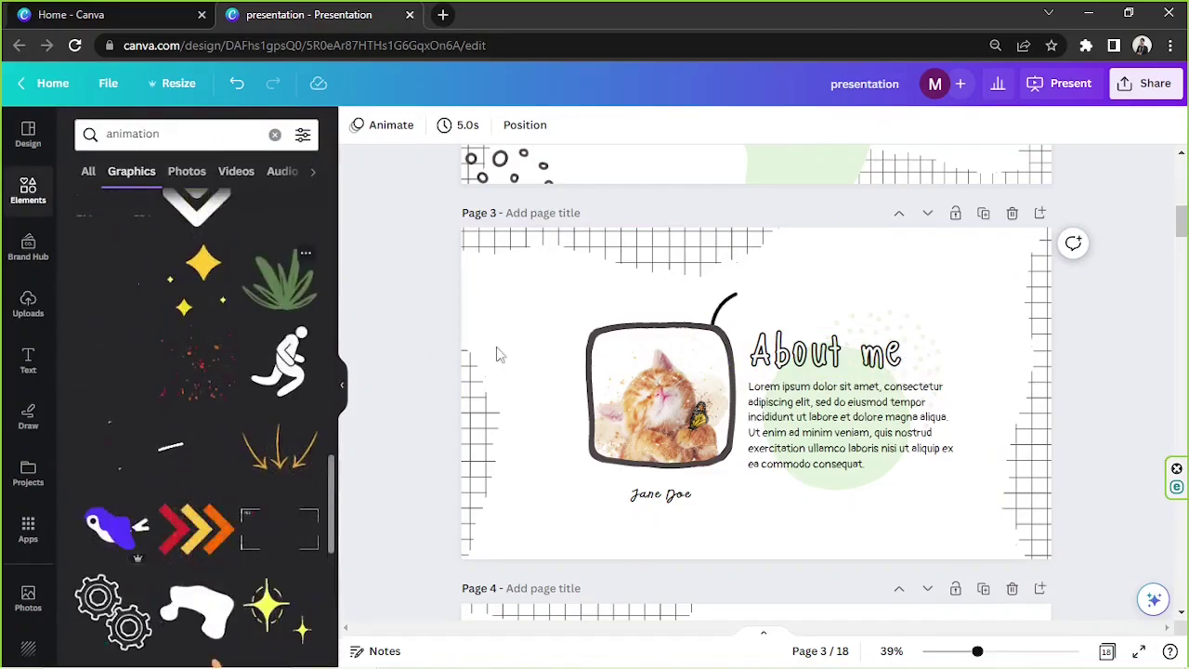
Insert the animated green leaf plant on page 3 and fit it, reduced in size, into the page's lower-left corner.
left_click(279, 279)
left_click_drag(751, 488, 489, 495)
left_click_drag(671, 293, 556, 457)
Duplicate the leaf plant into page 3's upper-right corner and rotate the copy so its leaves point inward.
left_click_drag(459, 492, 994, 352)
left_click(424, 381)
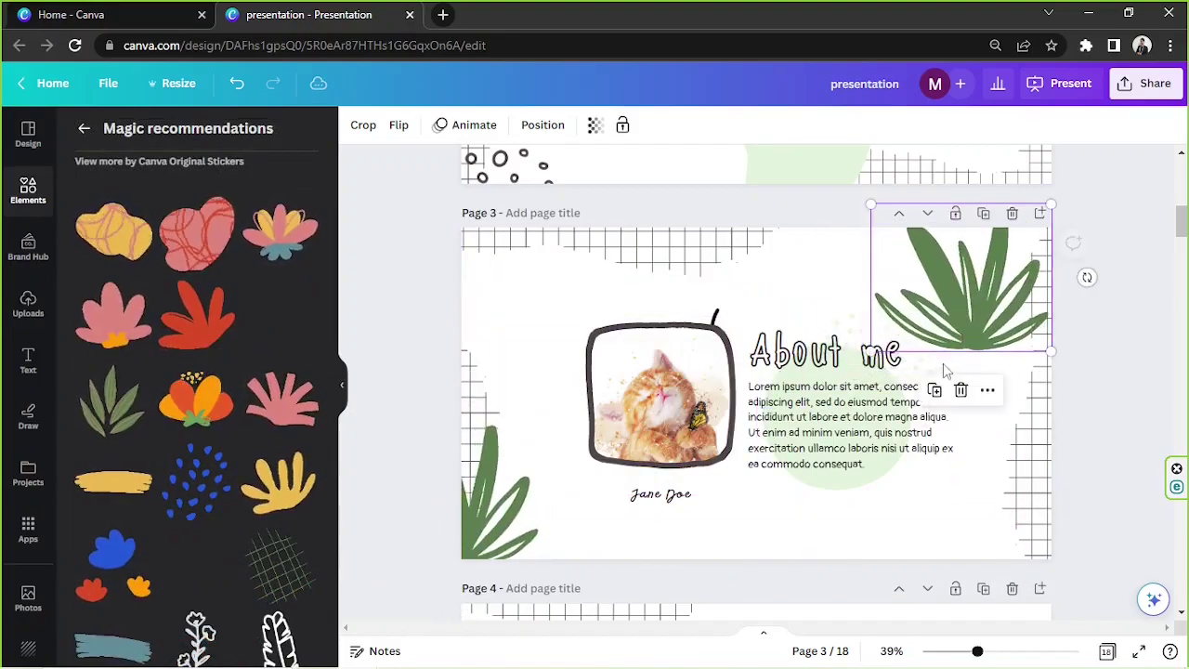
left_click_drag(1087, 277, 1018, 269)
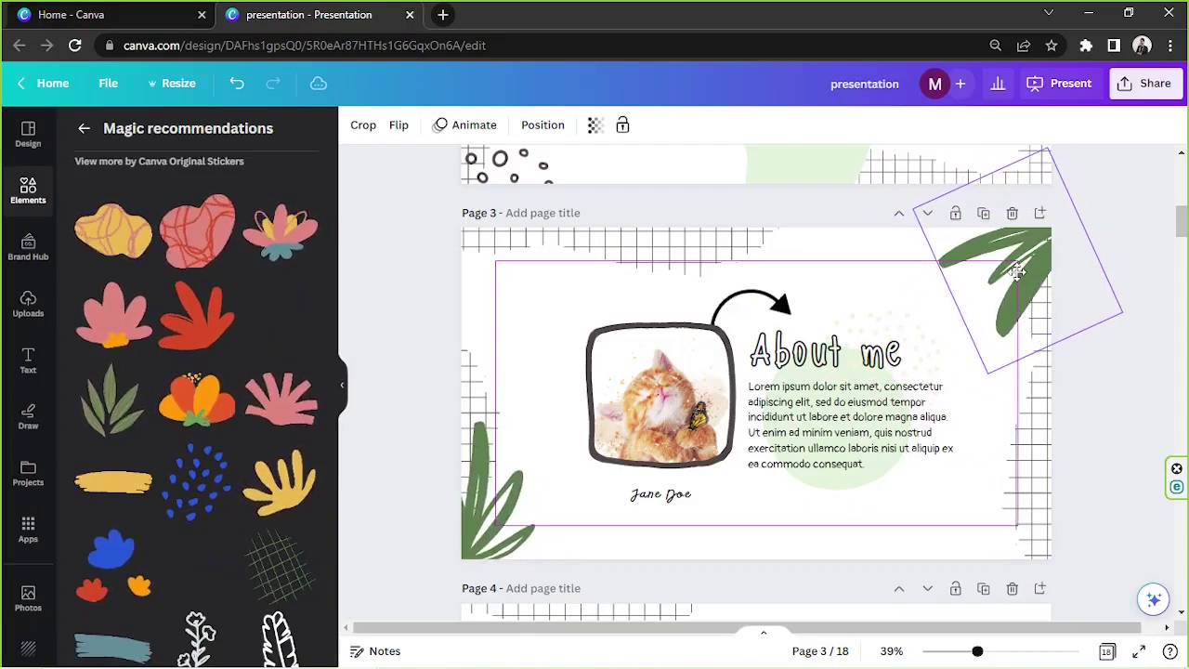
left_click(1120, 387)
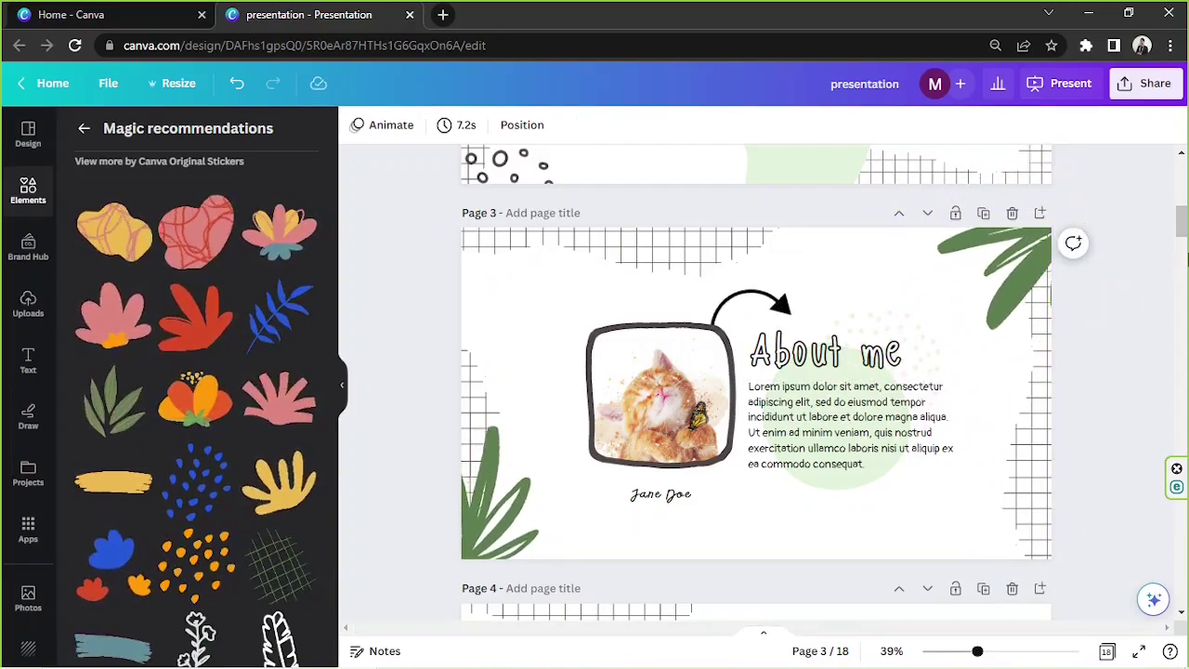
Delete the five pages between "About me" and "Portfolio", starting with "The team", and keep the "Portfolio" page.
scroll(1006, 285, "down", 4)
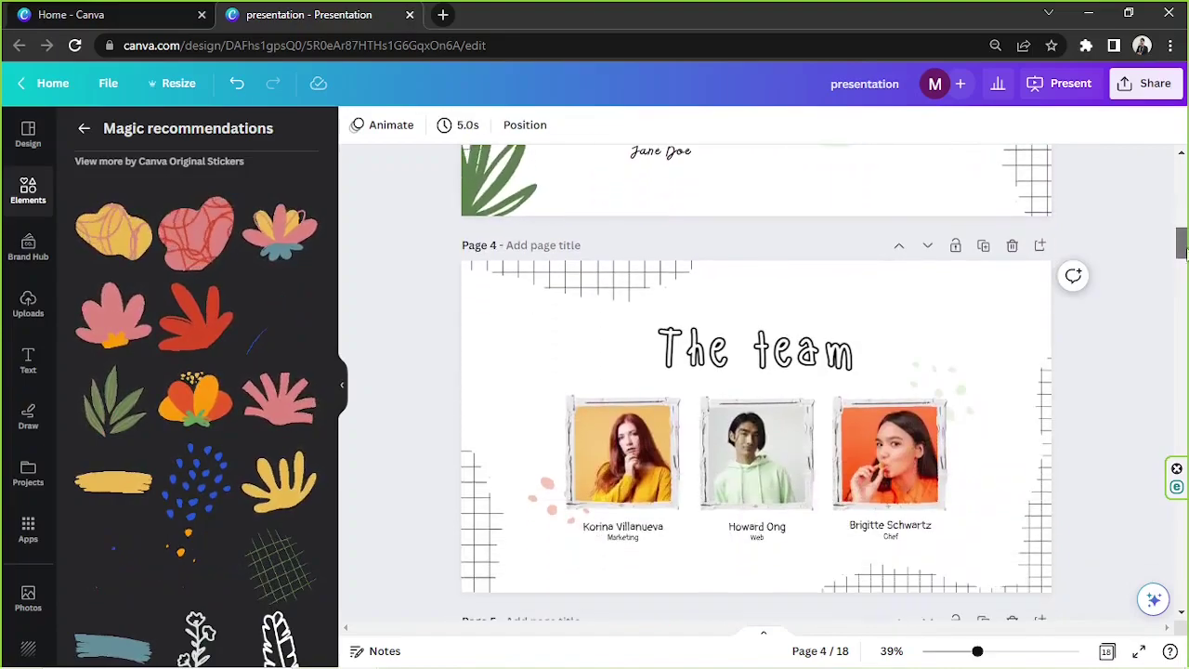
left_click_drag(983, 657, 958, 652)
scroll(1182, 269, "down", 2)
mouse_move(1181, 269)
left_mouse_down()
mouse_move(1181, 553)
mouse_move(1182, 279)
left_mouse_up()
scroll(941, 325, "up", 6)
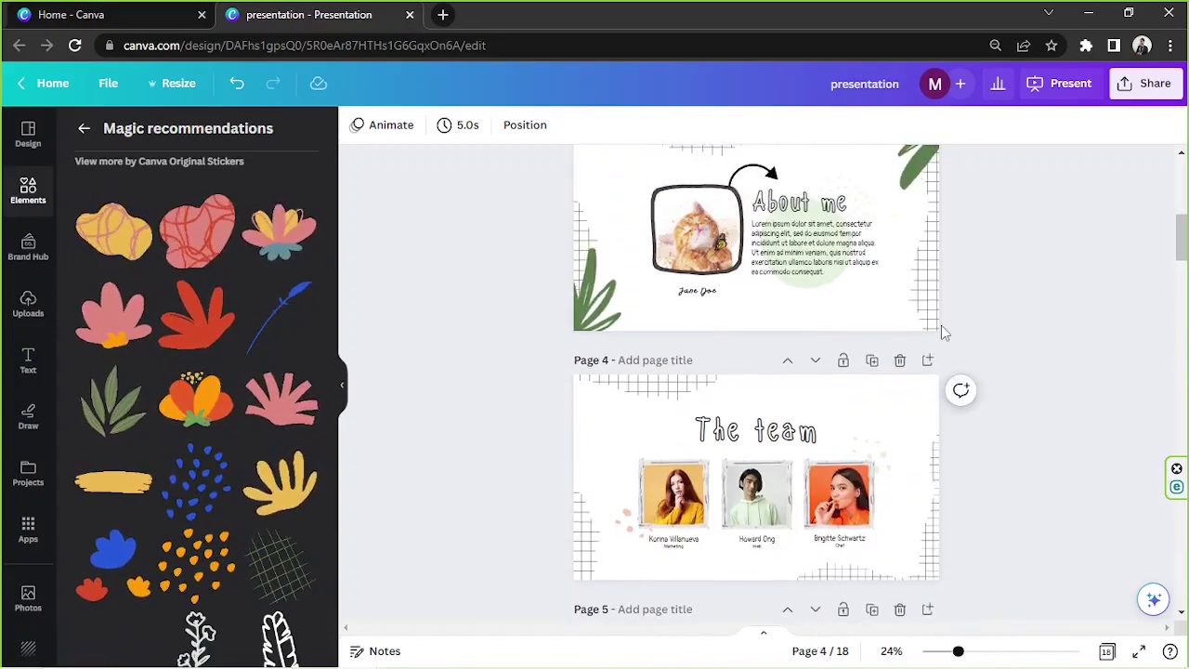
left_click(900, 362)
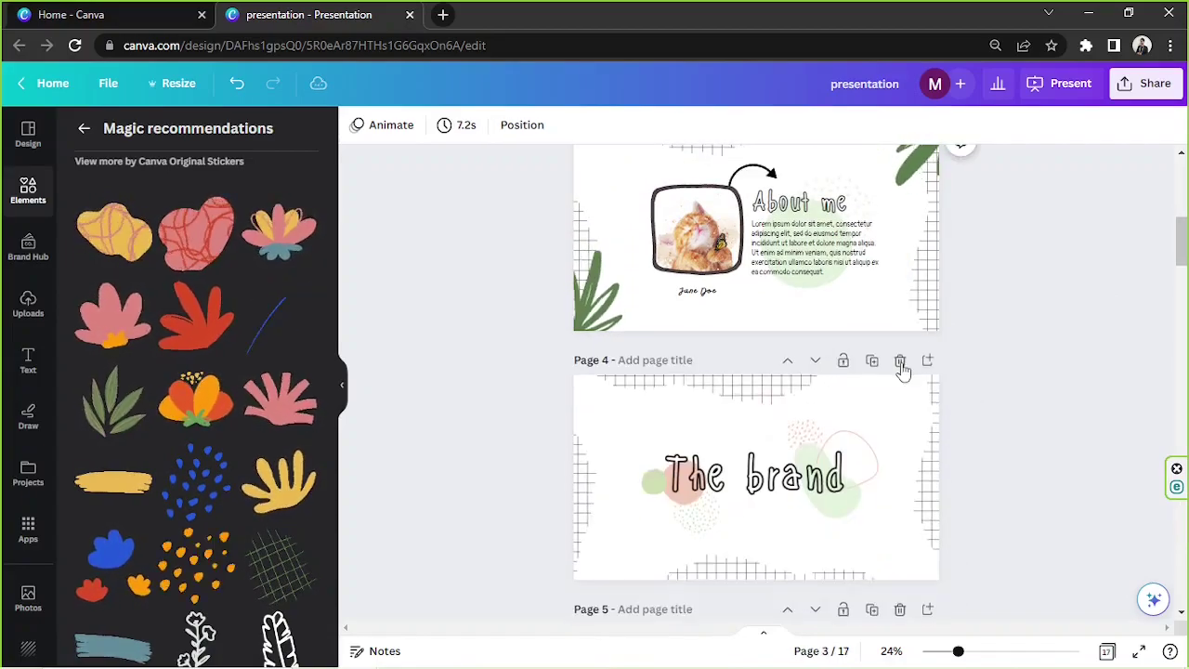
left_click(900, 362)
left_click(900, 363)
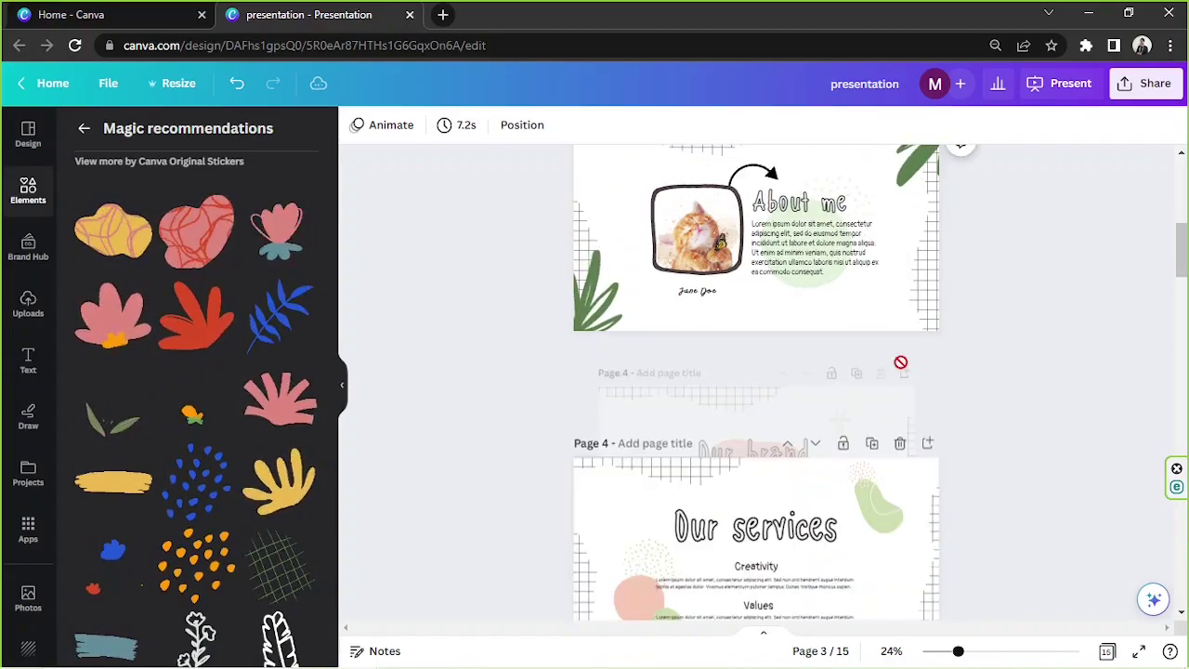
left_click(900, 362)
left_click(900, 362)
left_click(900, 362)
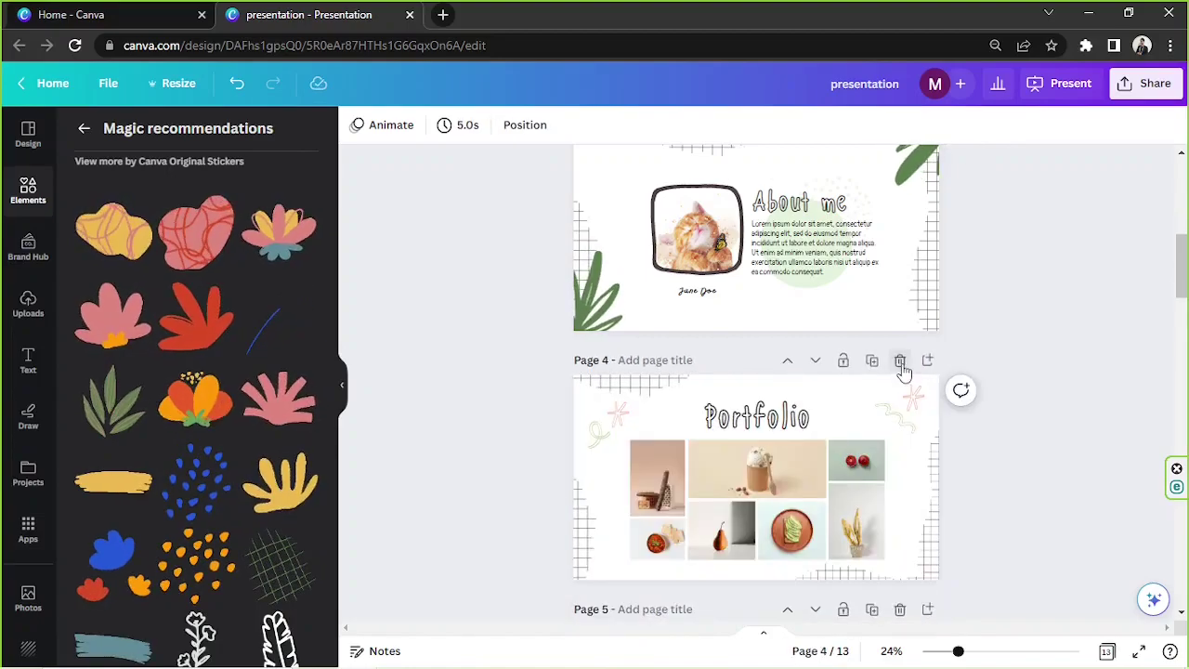
left_click(900, 362)
left_click(900, 362)
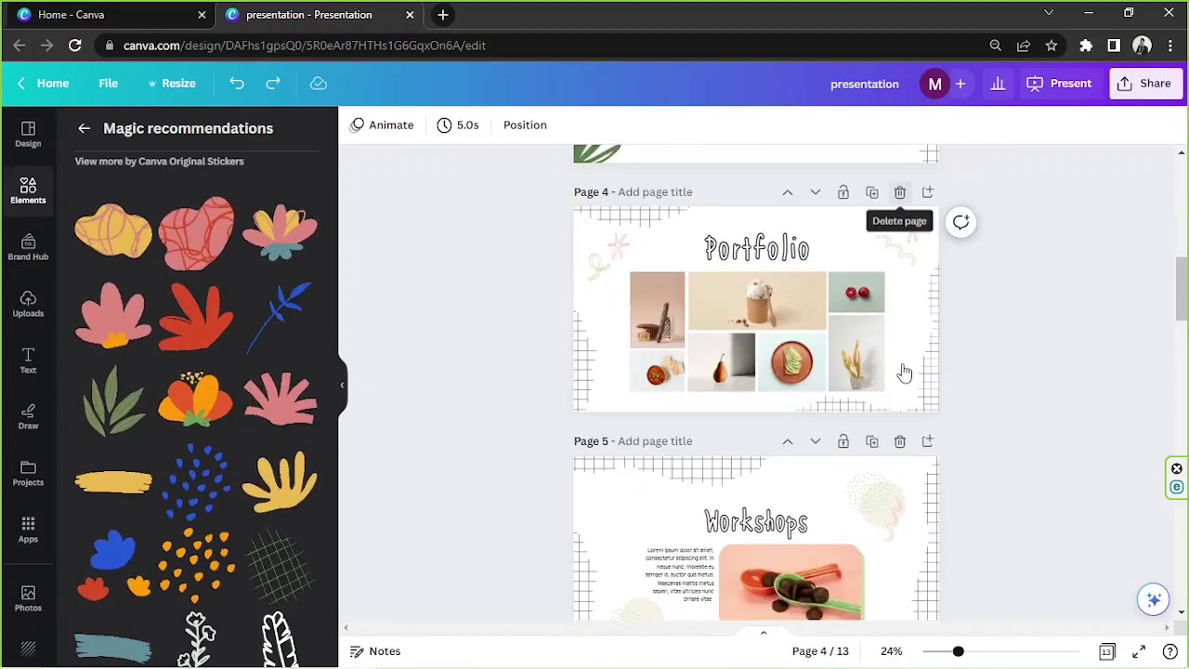
Delete the four pages between "Portfolio" and "The method", including "Workshops" and "Data".
scroll(905, 372, "down", 1)
left_click(902, 353)
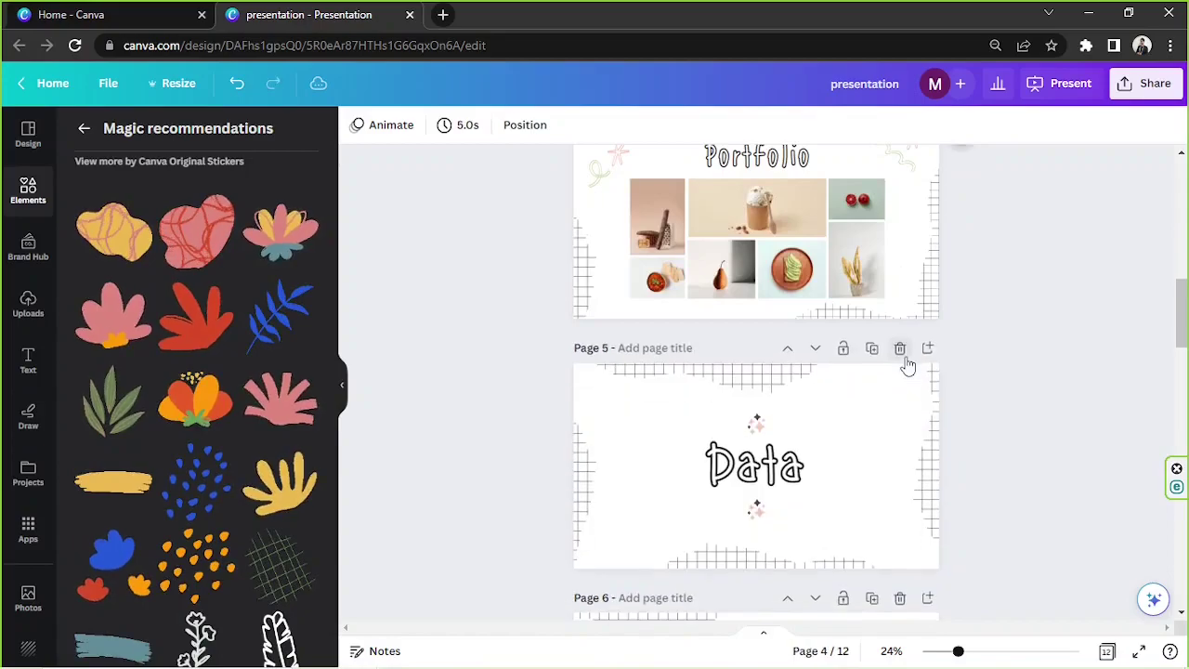
left_click(900, 350)
left_click(900, 350)
left_click(900, 350)
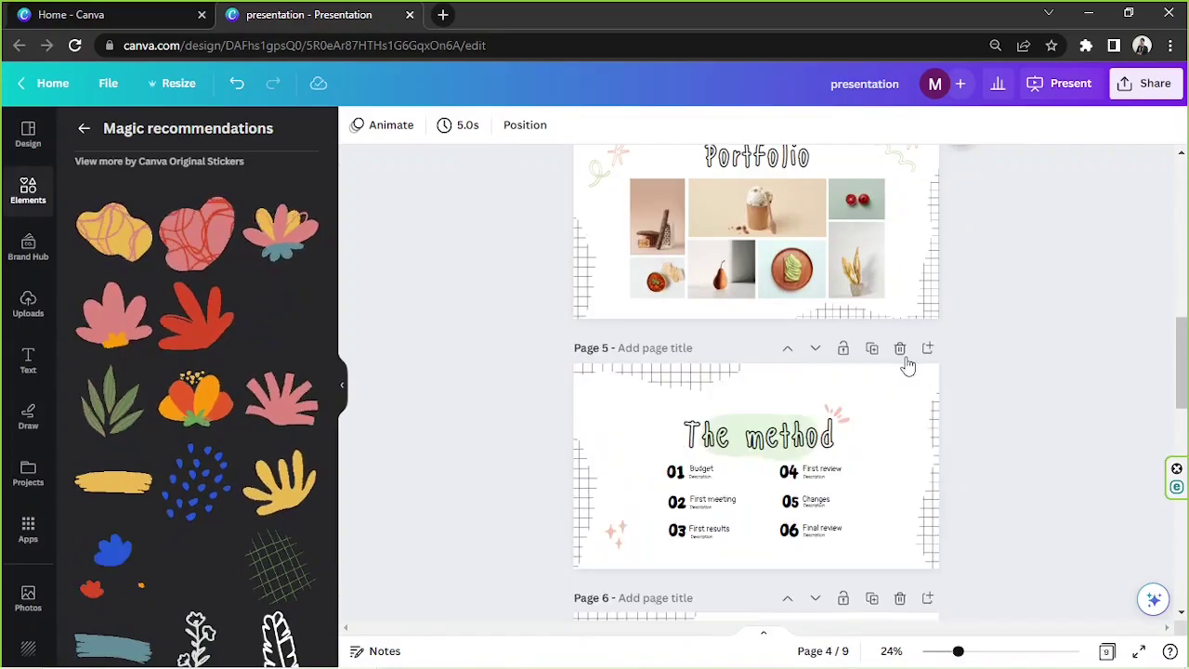
Delete all pages after "Portfolio", including "The method" and "Data Analysis".
left_click(900, 349)
left_click(900, 349)
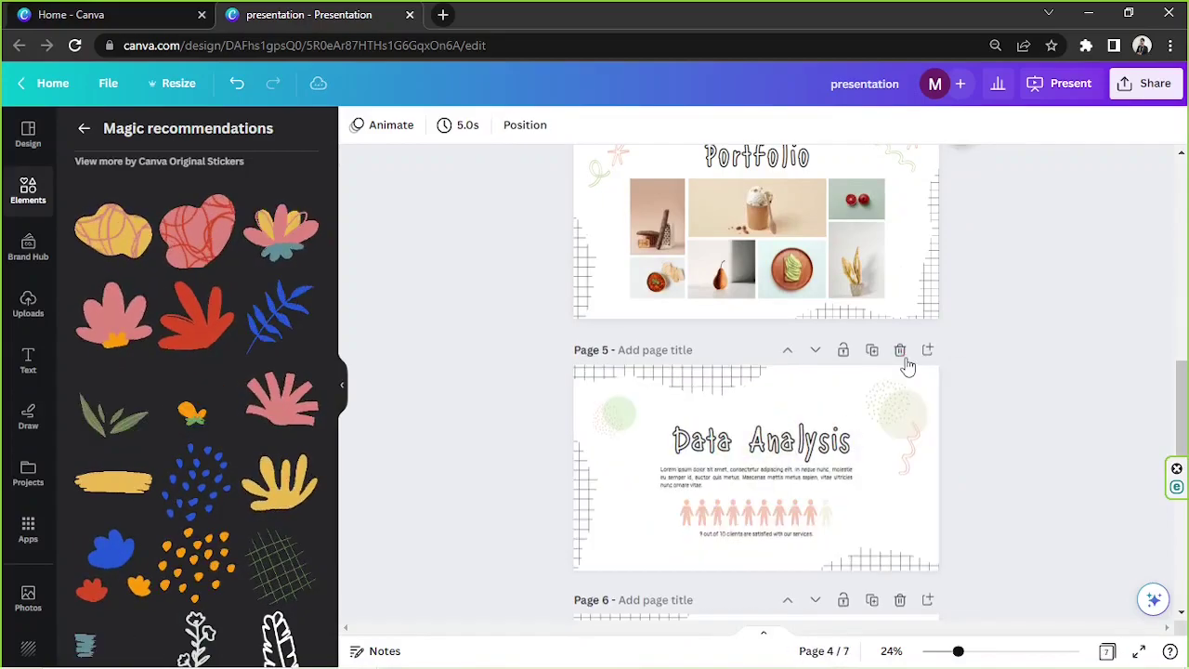
left_click(900, 349)
left_click(900, 351)
left_click(900, 355)
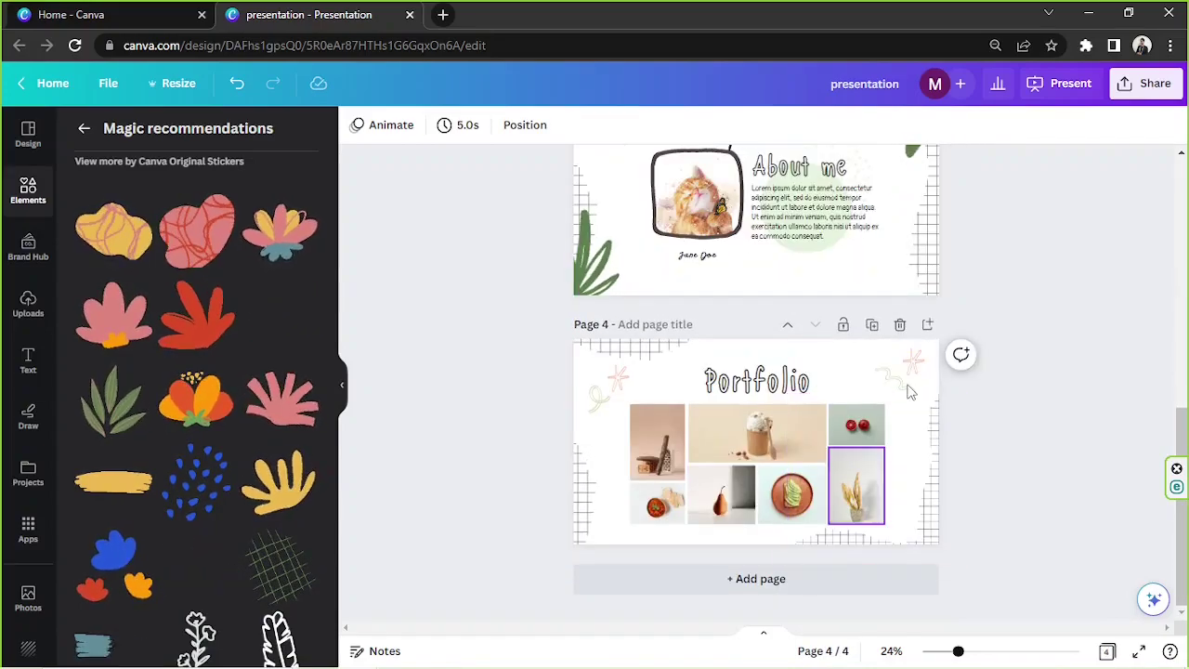
Duplicate the title page and move the copy to the end of the presentation, after "Portfolio".
scroll(945, 348, "up", 10)
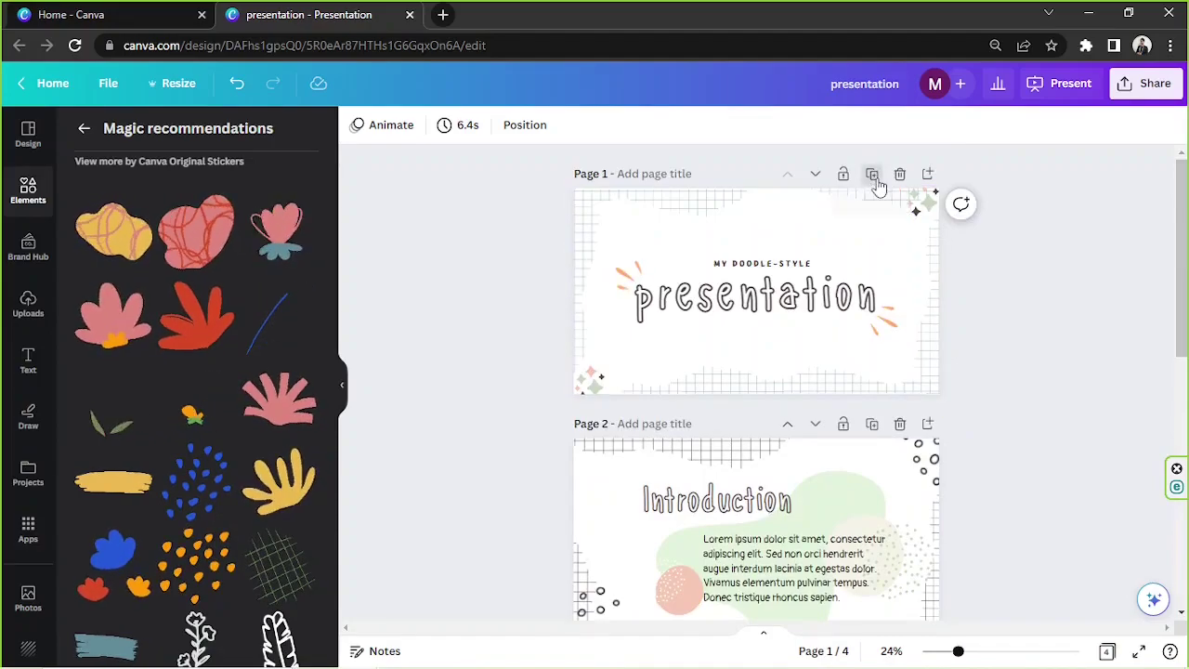
left_click(873, 175)
scroll(821, 403, "up", 2)
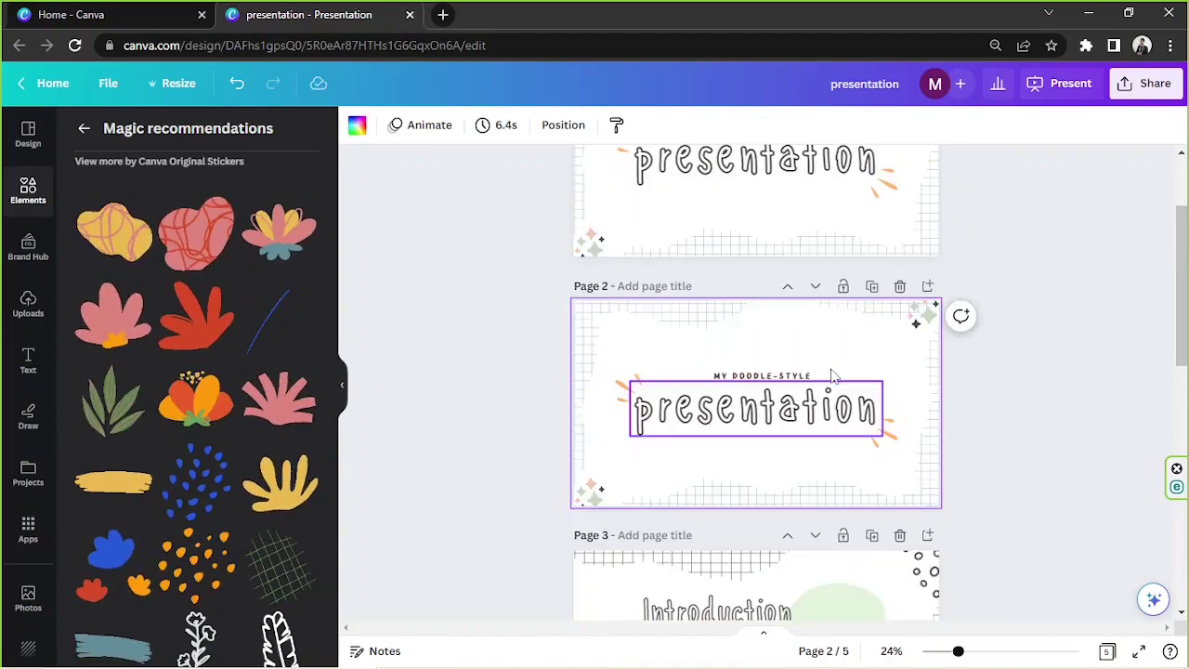
scroll(817, 364, "up", 1)
left_click(815, 351)
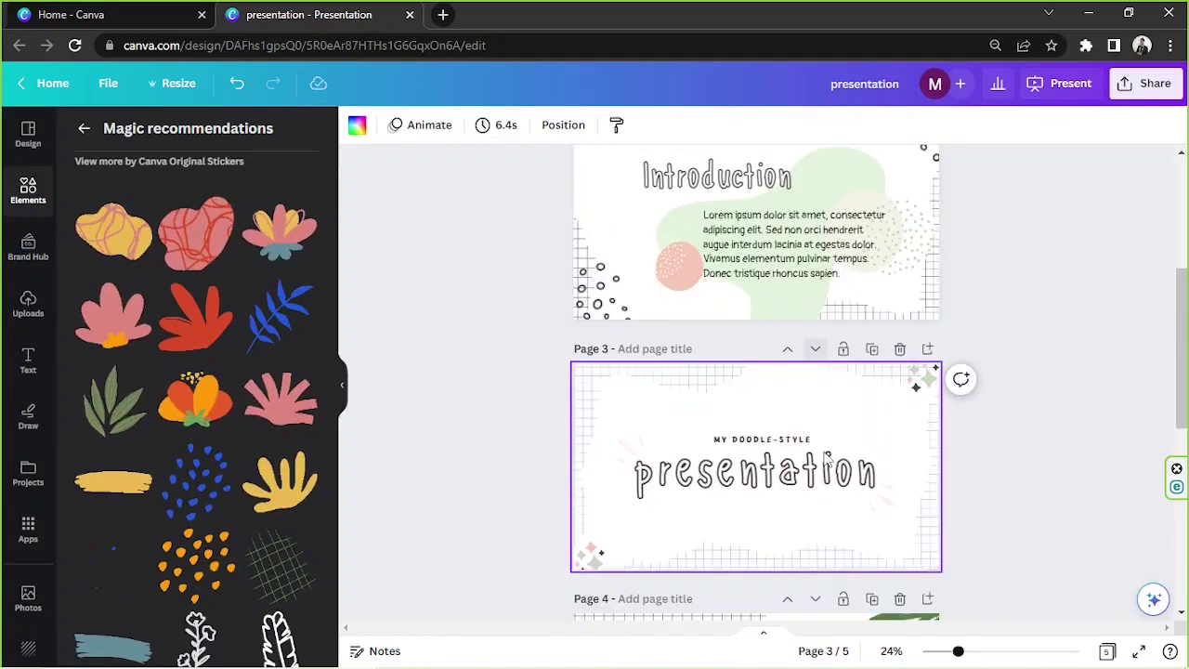
left_click(818, 349)
left_click(816, 350)
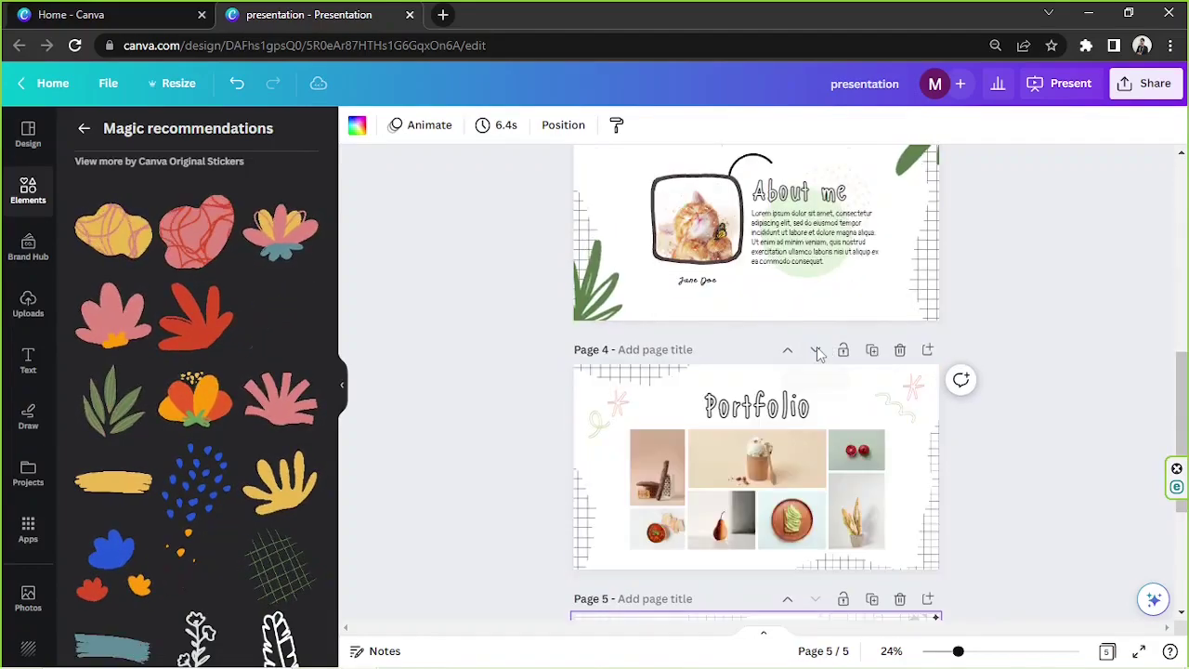
Replace the large heading on page 5 with "Thank You!".
left_click(771, 437)
double_click(767, 442)
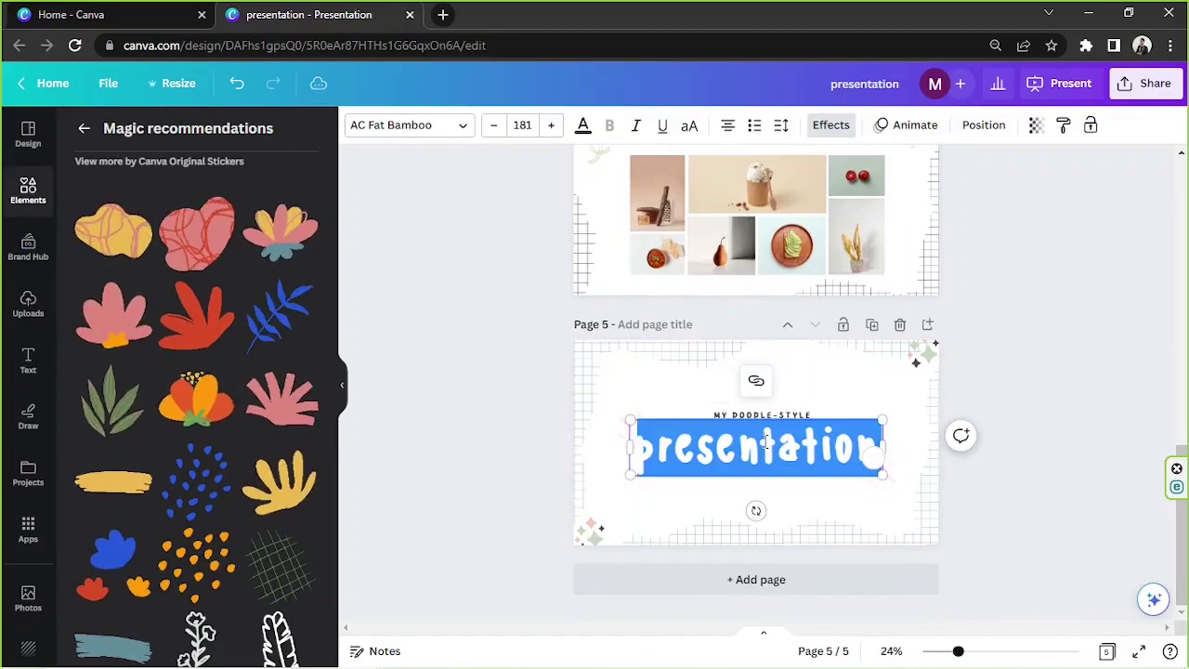
left_click(745, 414)
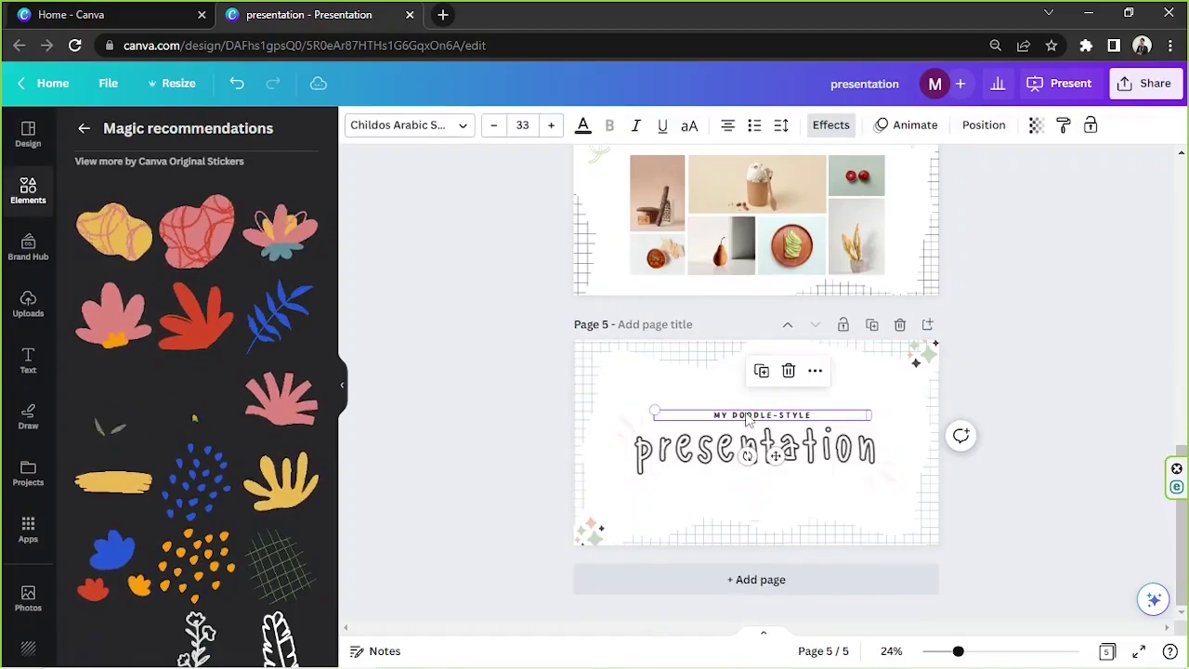
left_click(735, 473)
double_click(728, 466)
type("T")
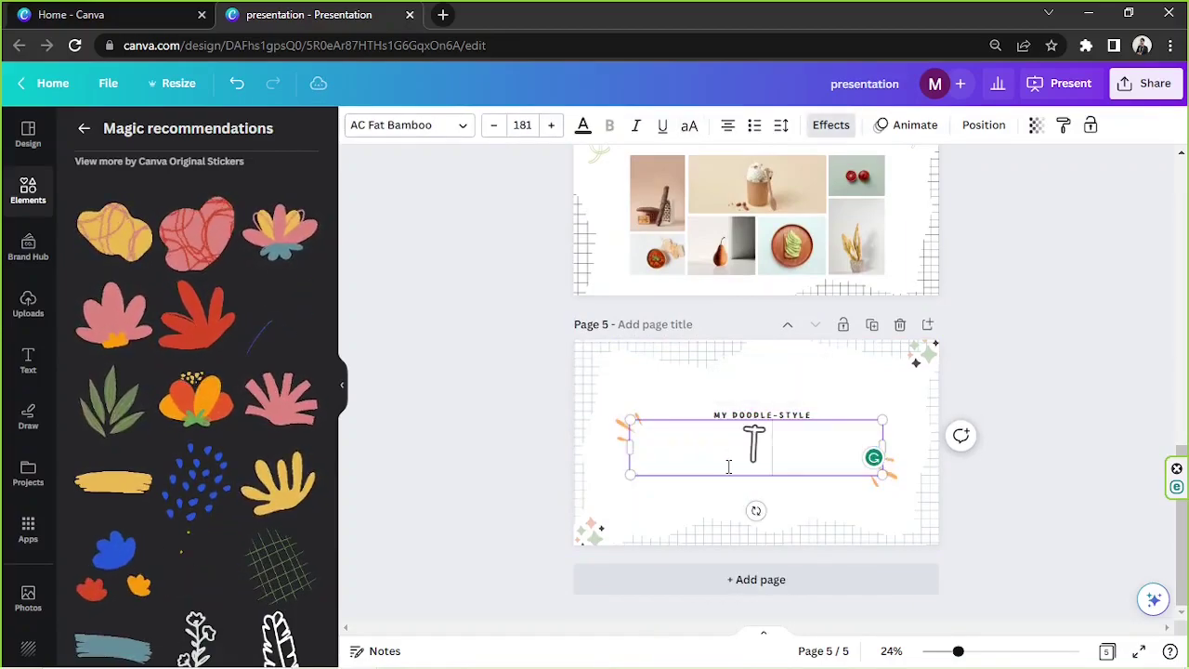
type("hank You!")
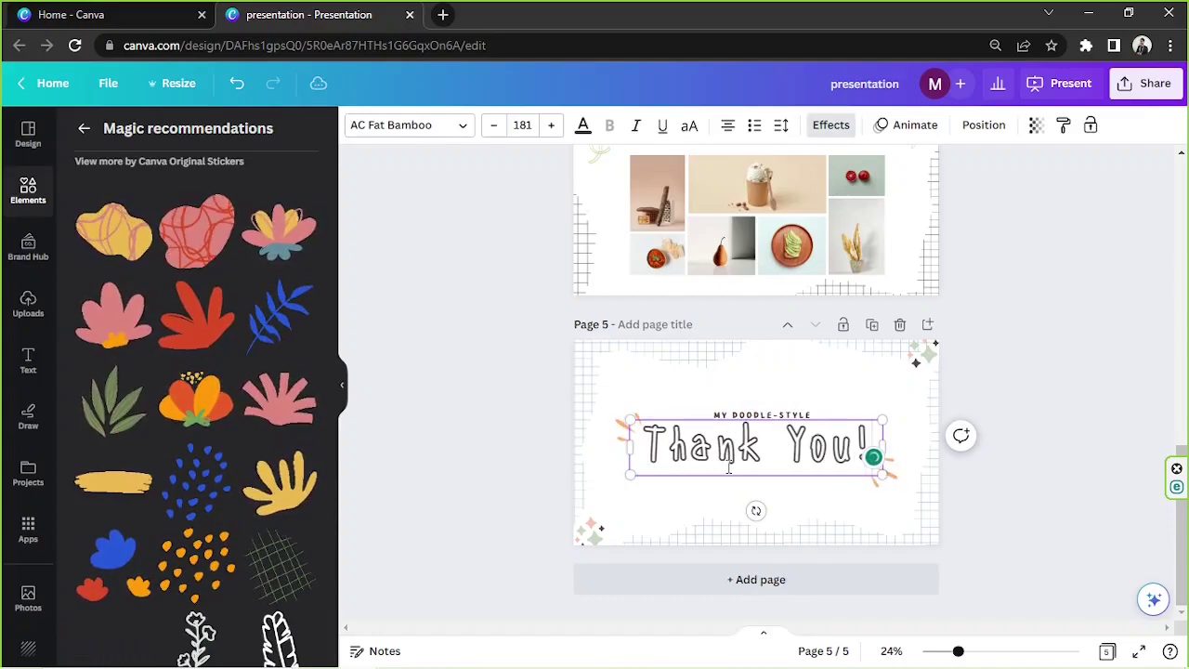
Replace the small line above the page 5 heading with "END OF THE PRESENTATION".
double_click(747, 413)
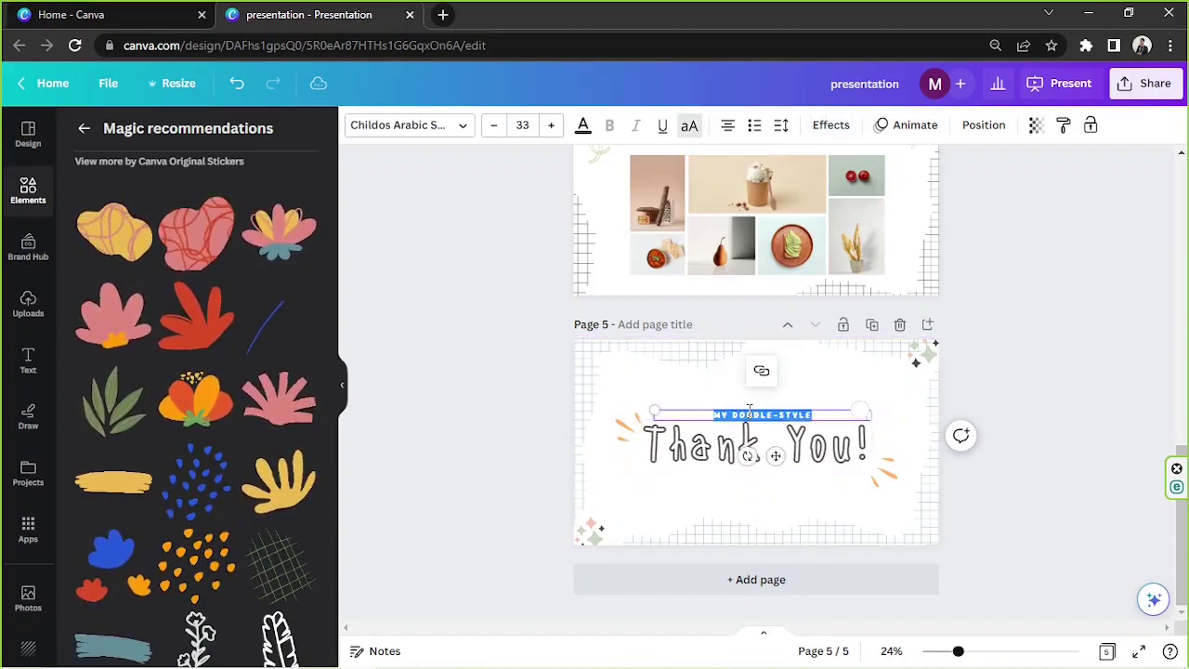
type("END OF")
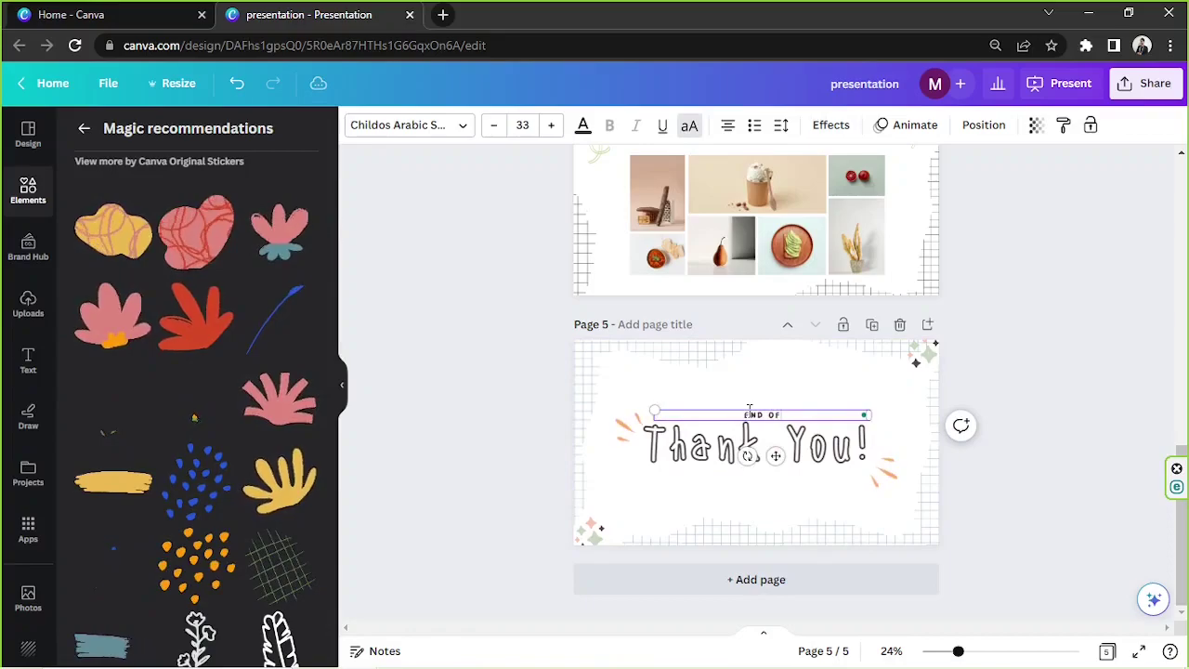
type(" THE PRESENT")
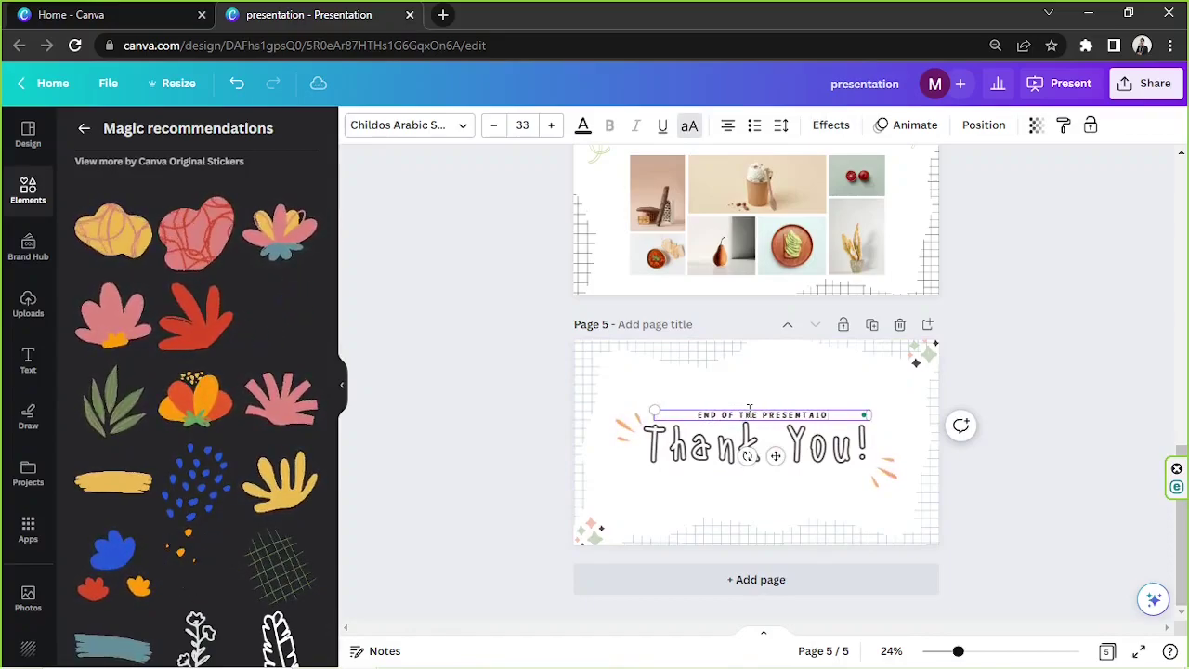
type("ATION")
left_click(972, 354)
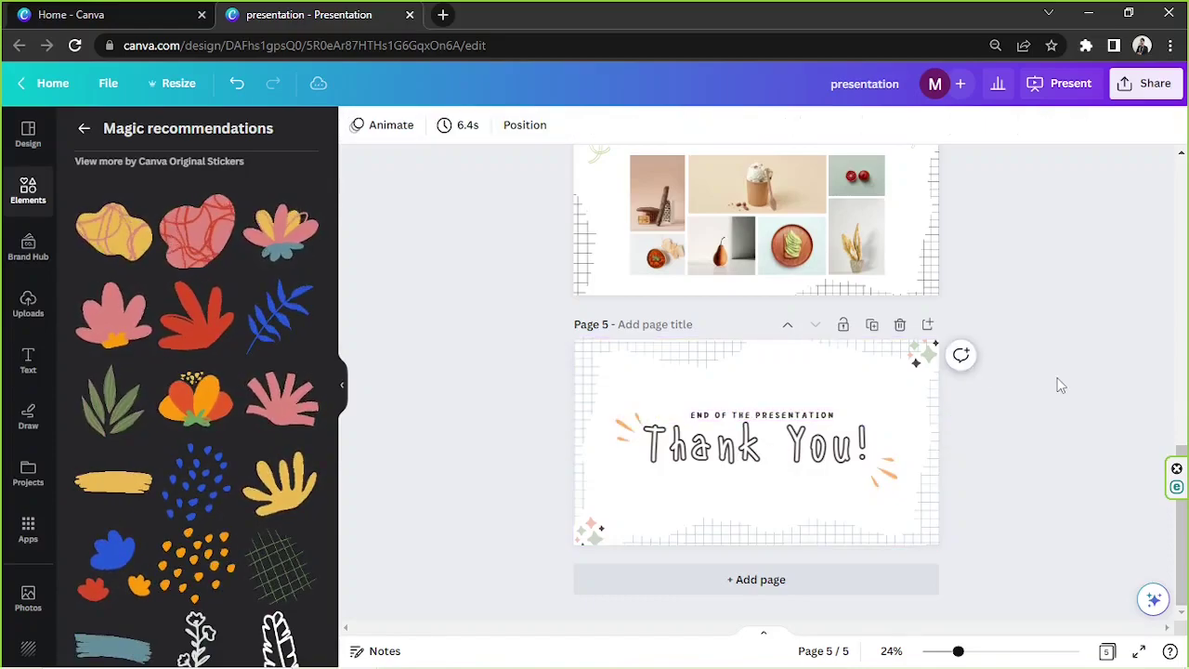
Delete the two animated burst accents on either side of the "Thank You!" heading.
left_click(82, 128)
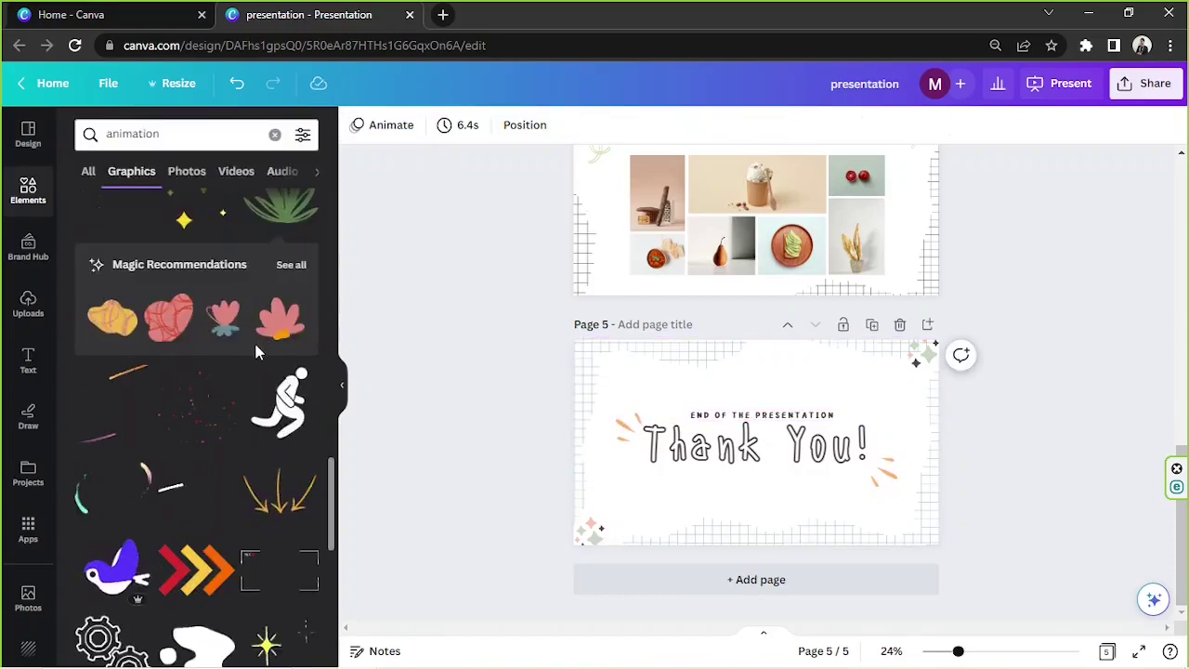
scroll(242, 342, "down", 10)
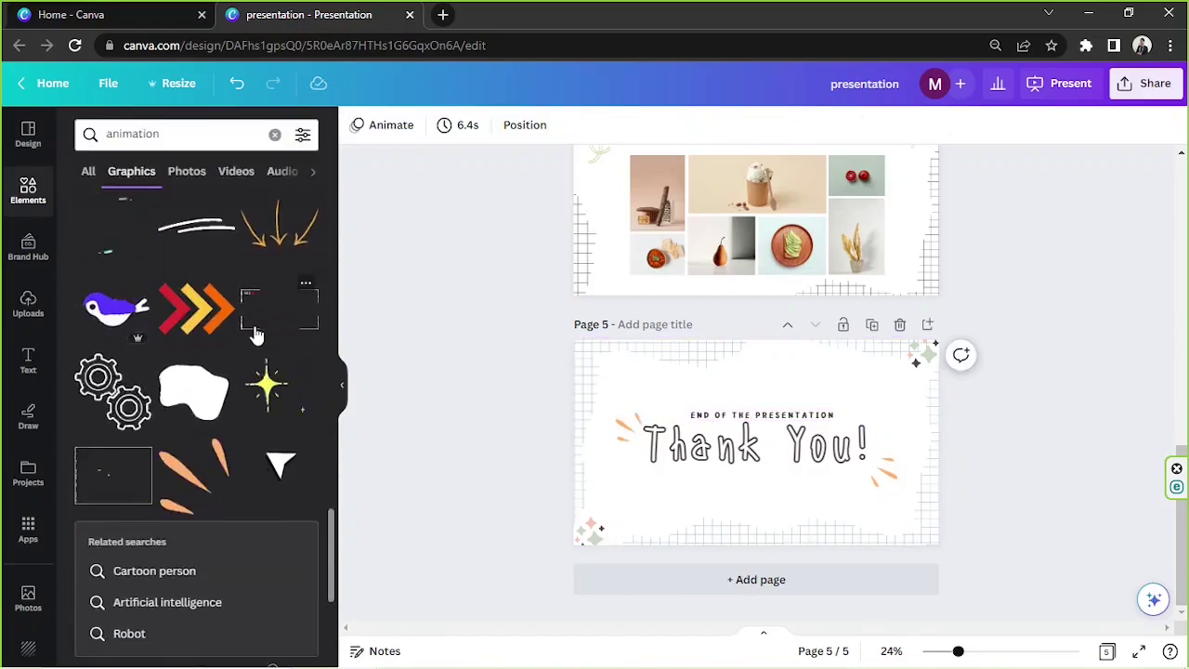
scroll(278, 286, "down", 3)
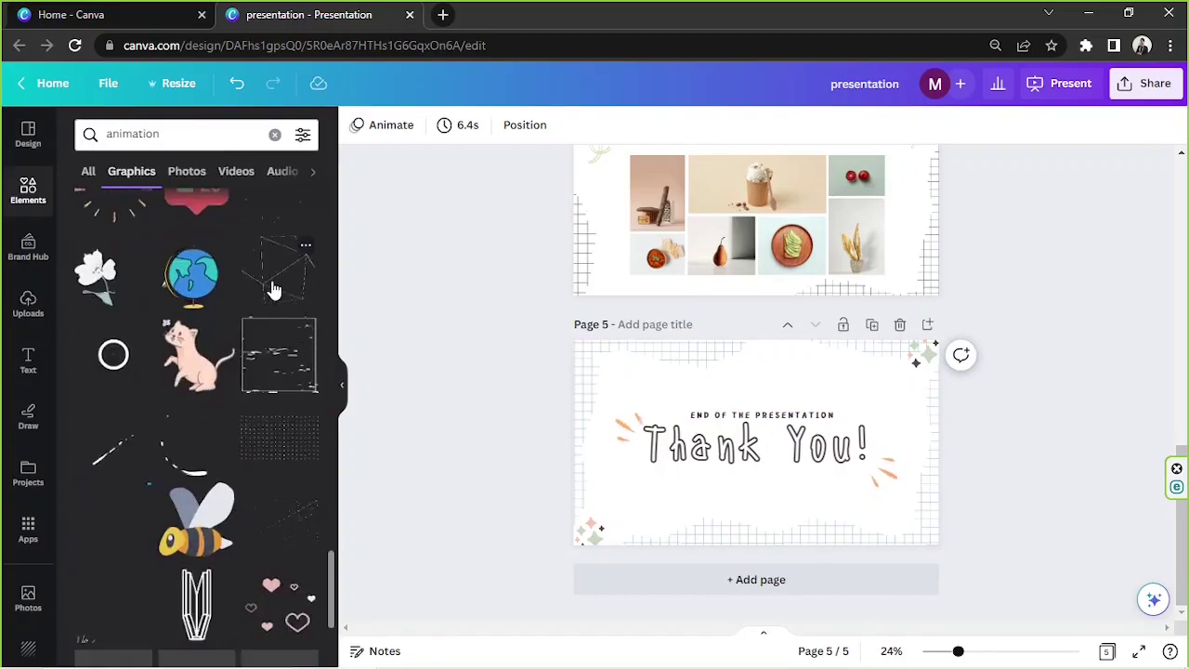
left_click(880, 467)
mouse_move(877, 443)
left_mouse_down()
mouse_move(876, 456)
mouse_move(898, 465)
mouse_move(628, 425)
left_mouse_up()
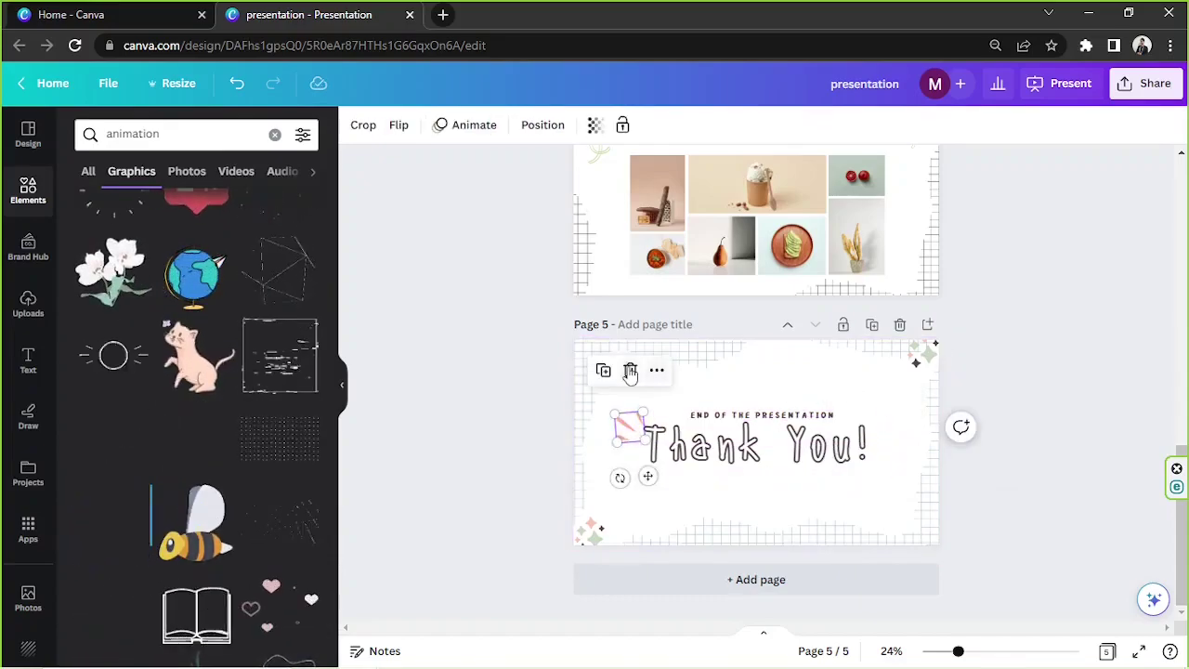
key("Delete")
Insert the animated pink cat on page 5, reduce its size and fit it into the page's lower-right corner.
left_click(269, 372)
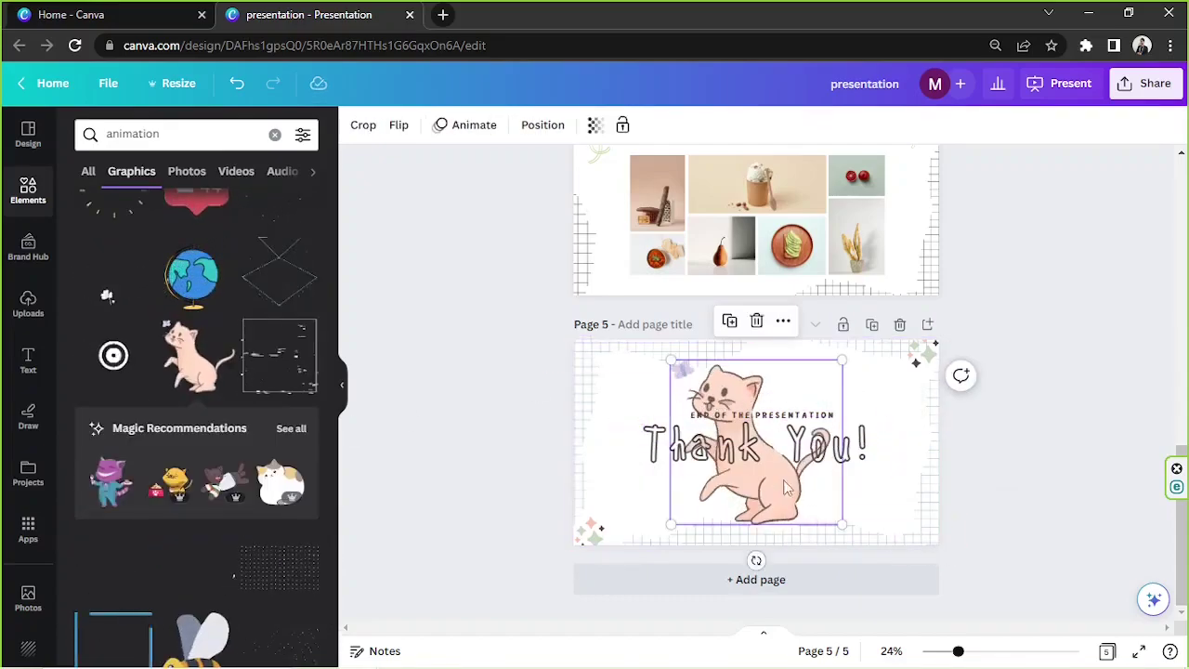
left_click_drag(772, 480, 949, 538)
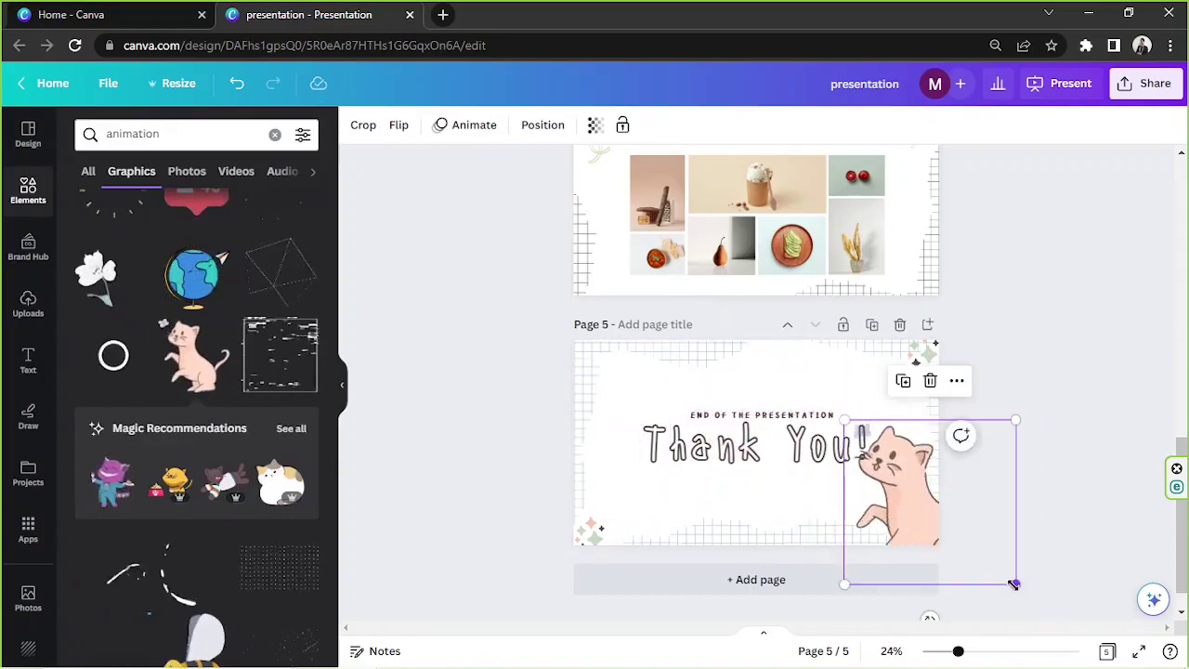
left_click_drag(1016, 583, 923, 524)
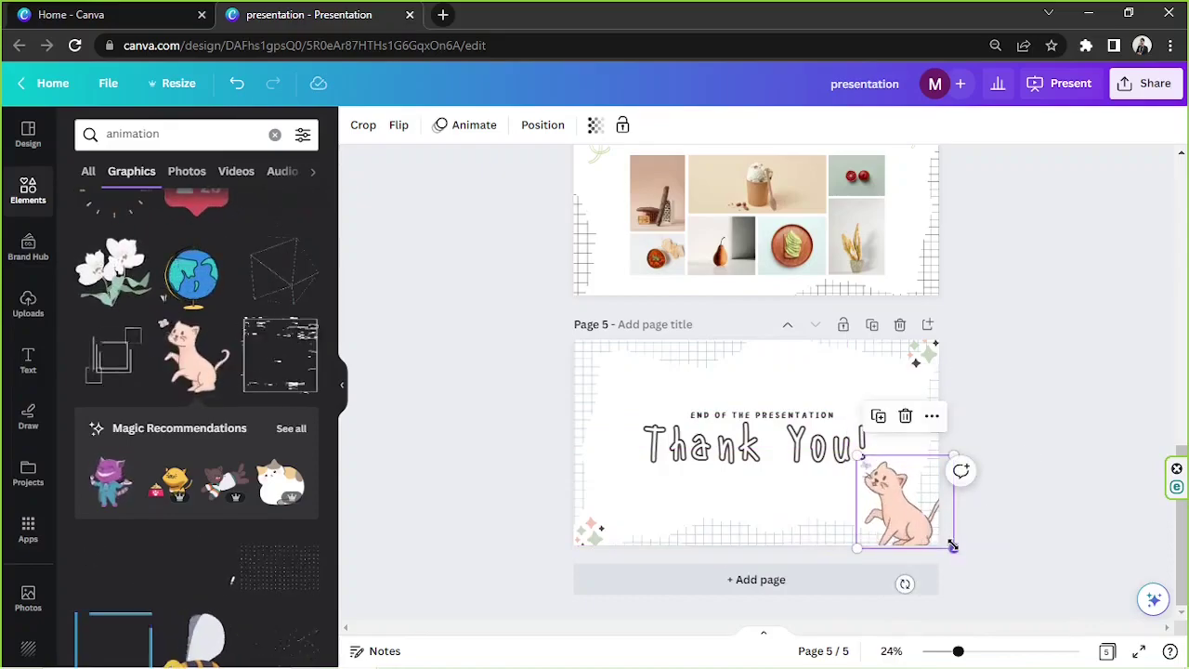
left_click_drag(953, 544, 939, 533)
left_click_drag(899, 497, 905, 516)
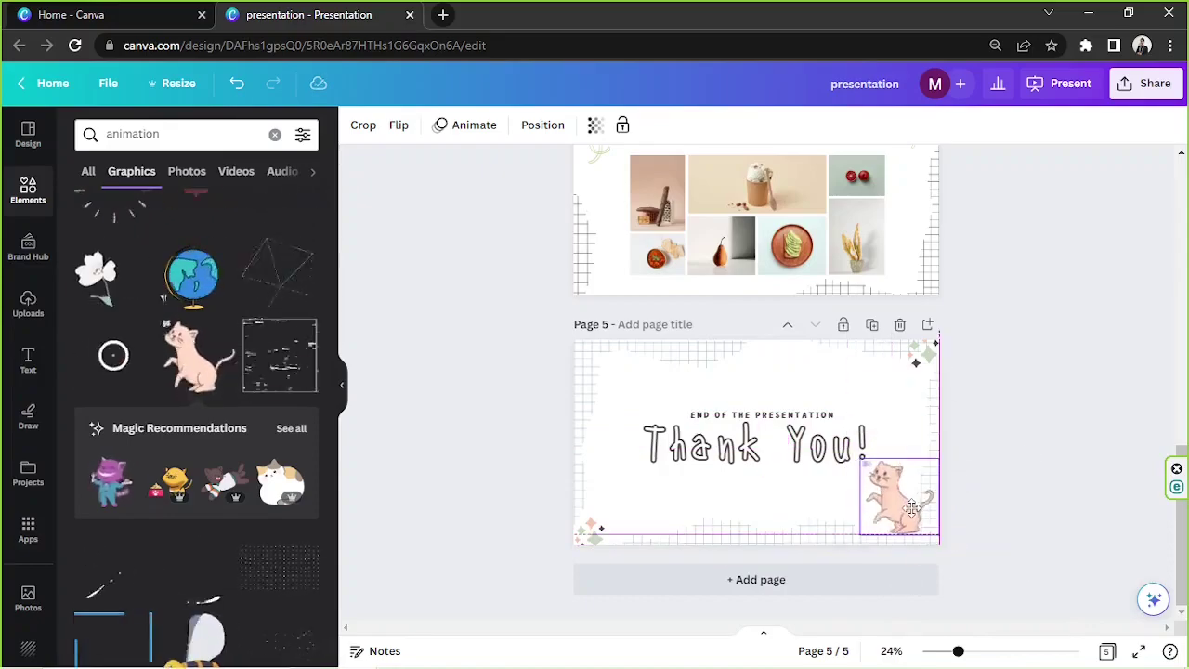
scroll(151, 471, "down", 10)
left_click(111, 269)
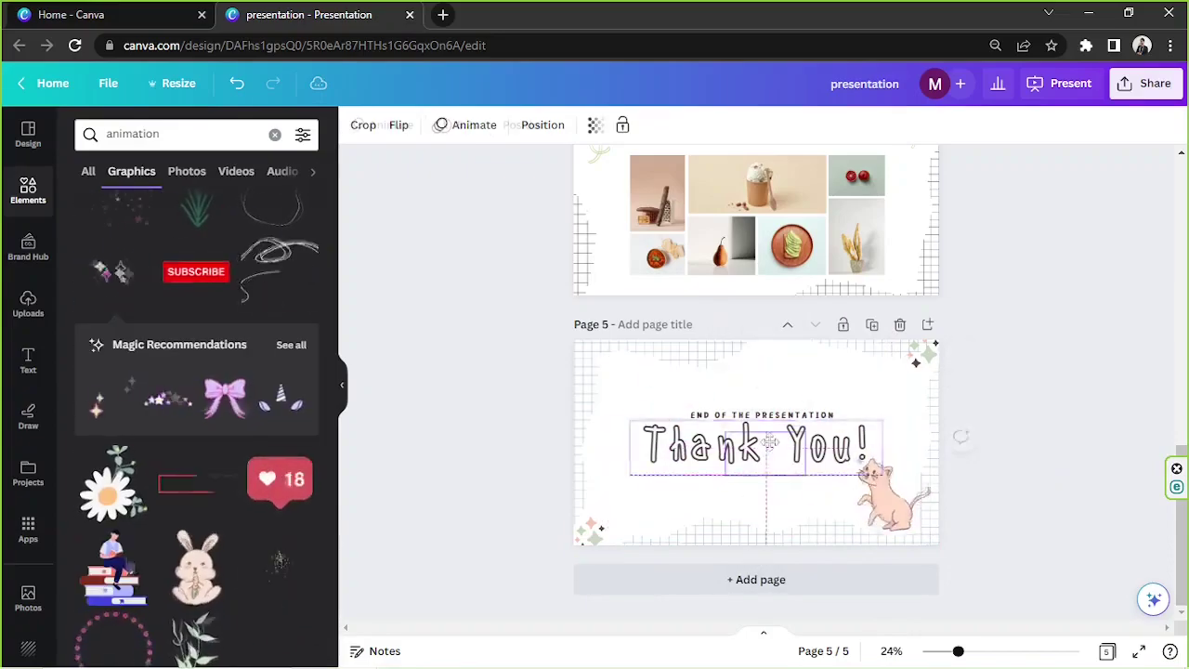
key("Delete")
Delete the small green and pink sparkles from the lower-left and upper-right corners of page 5.
scroll(155, 415, "down", 3)
scroll(156, 415, "down", 2)
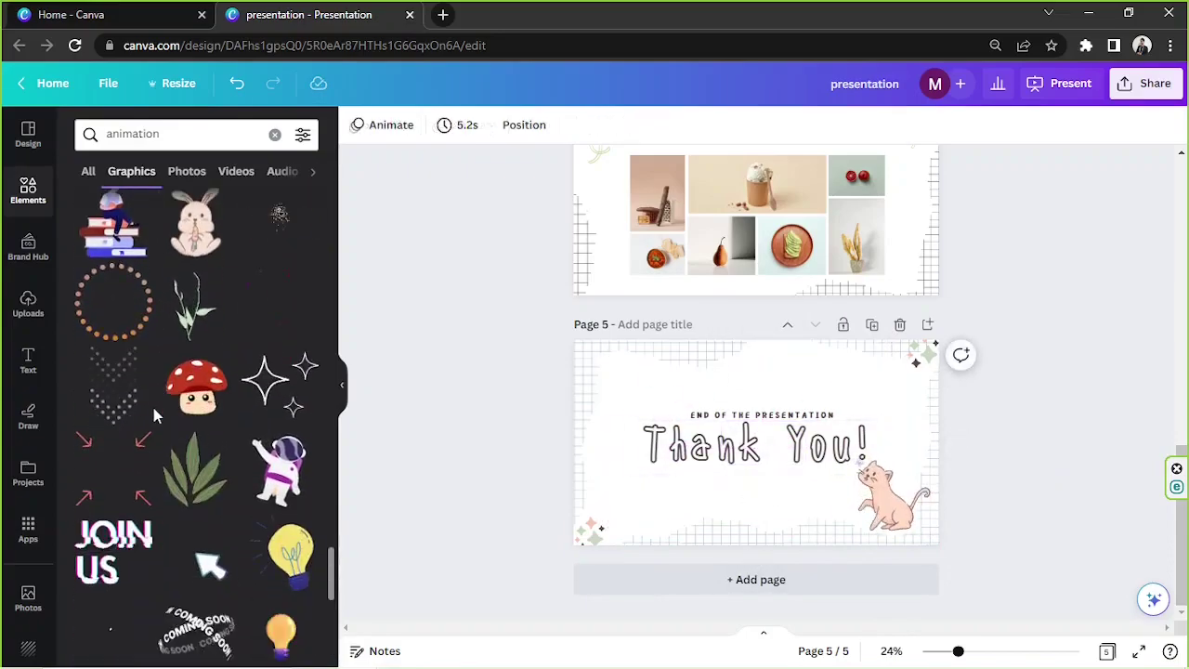
scroll(214, 362, "down", 3)
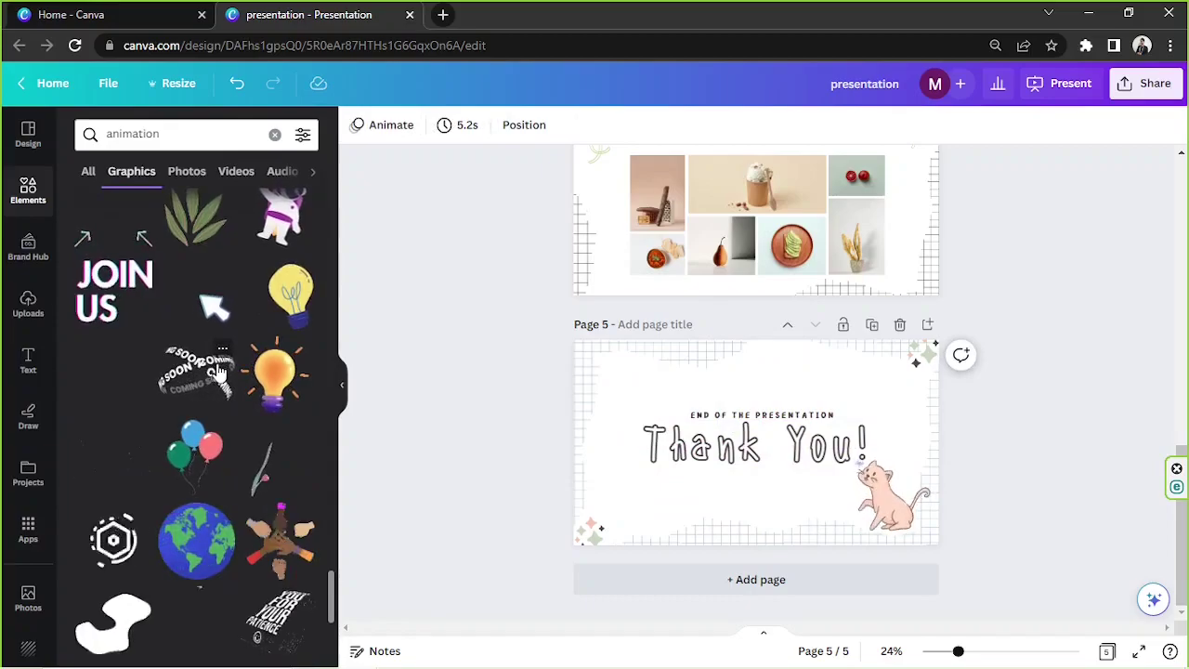
scroll(218, 367, "down", 3)
scroll(221, 373, "down", 3)
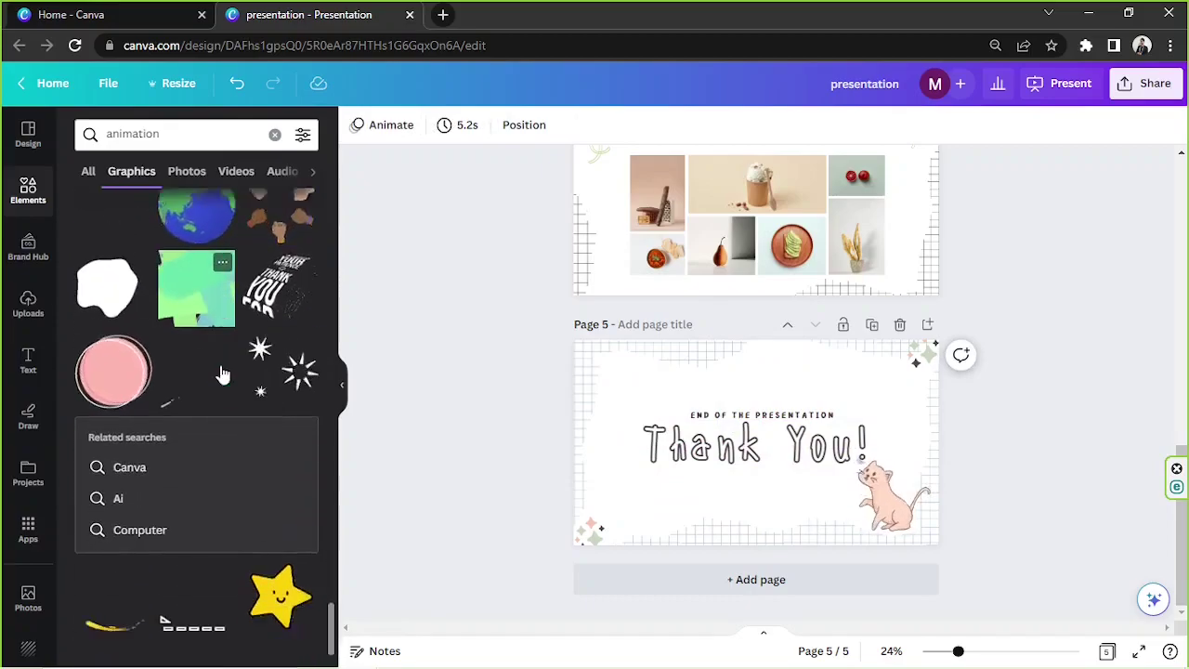
scroll(221, 372, "up", 5)
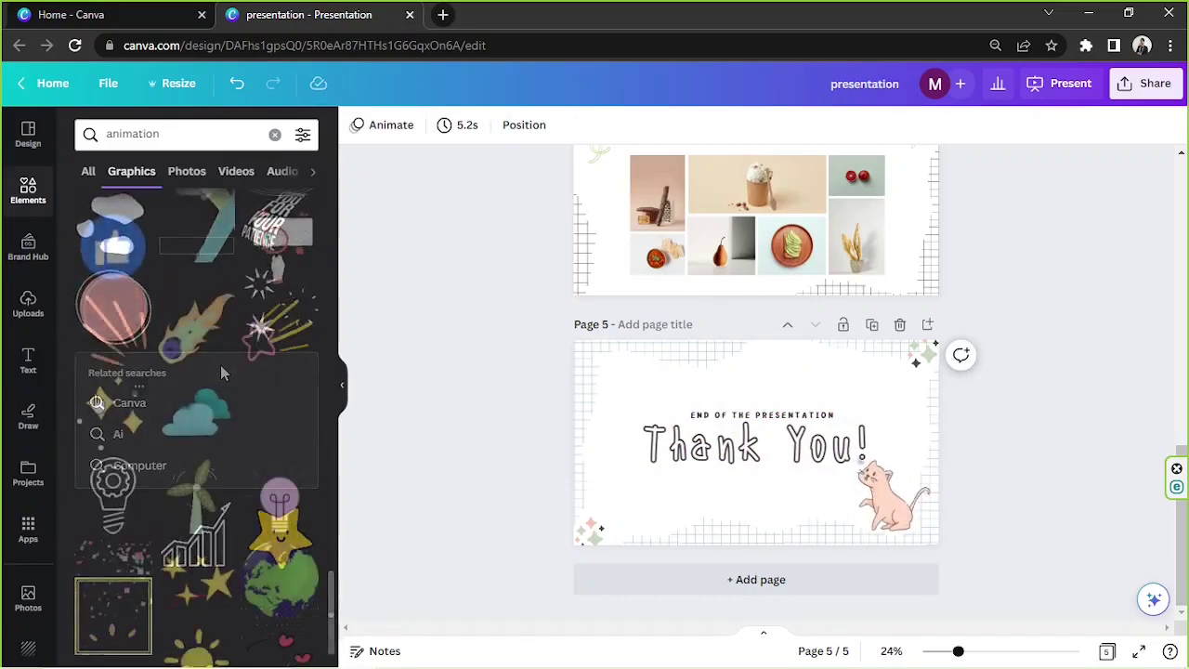
left_click(589, 532)
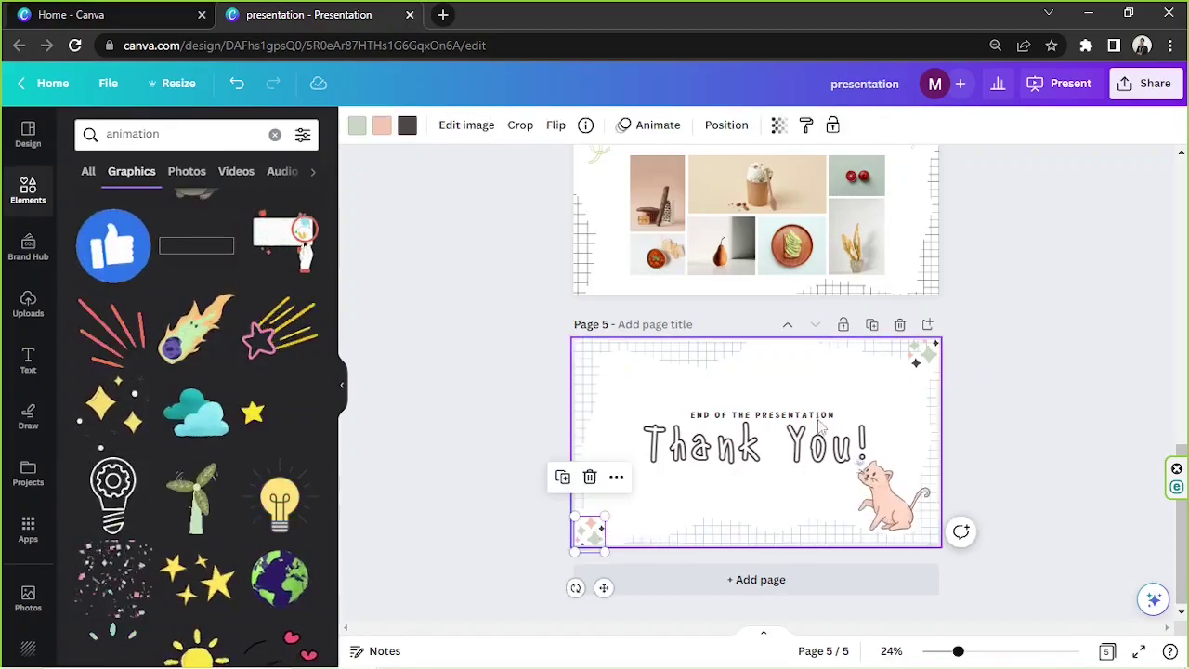
left_click(916, 351)
key("Escape")
Insert the animated golden sparkles on page 5, shrunk into the lower-left corner, and place a copy in the upper-right corner.
left_click(102, 408)
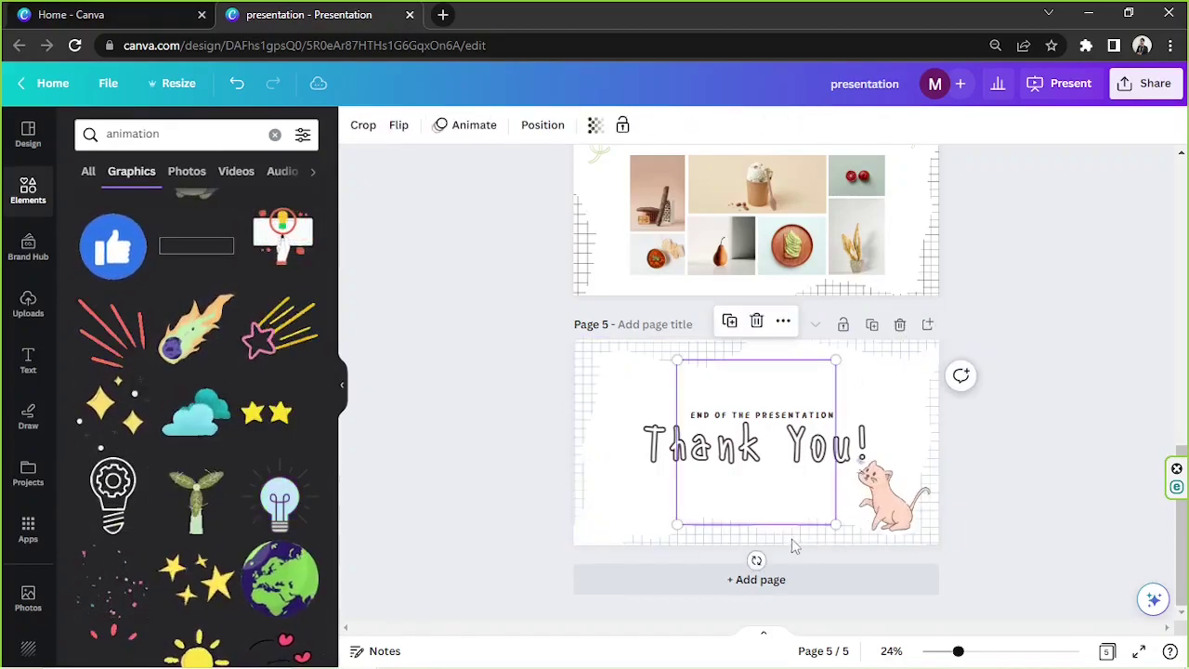
left_click_drag(773, 440, 642, 502)
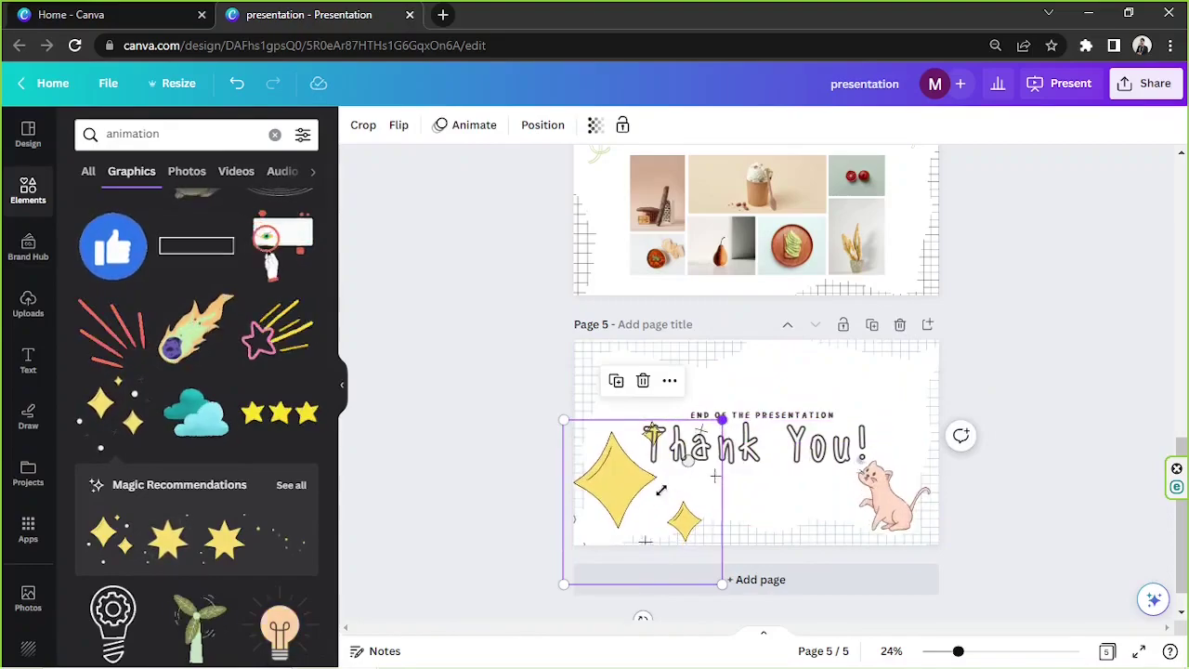
left_click_drag(722, 420, 910, 359)
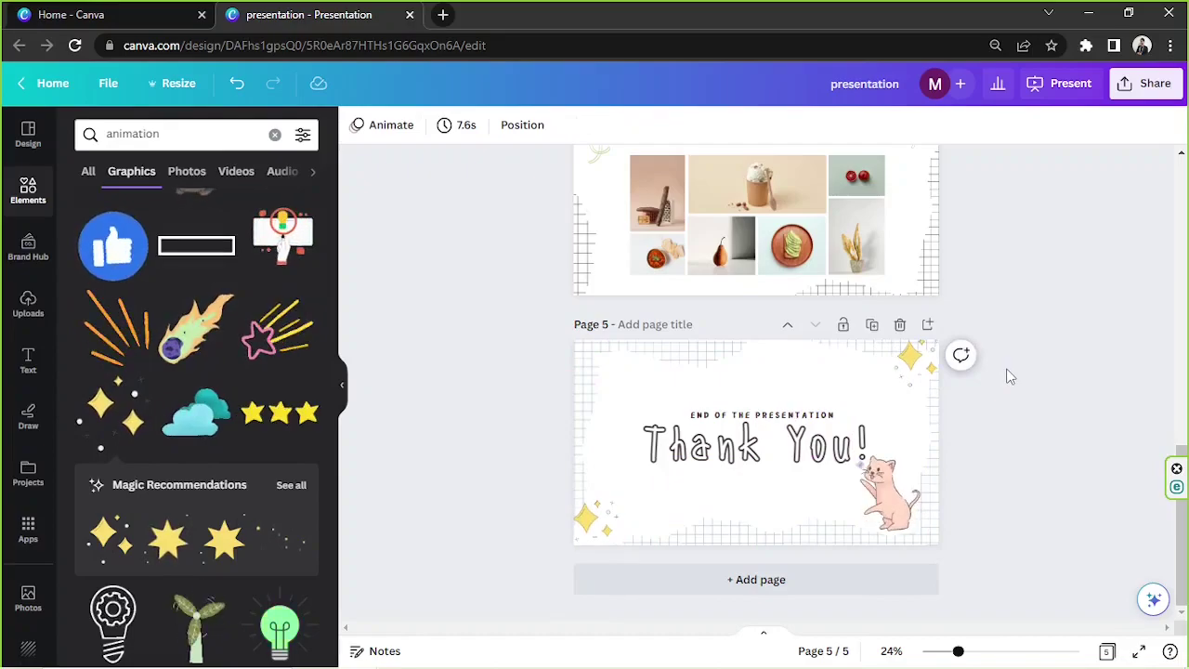
Apply the Bounce text animation to the "presentation" title on page 1.
scroll(969, 414, "up", 10)
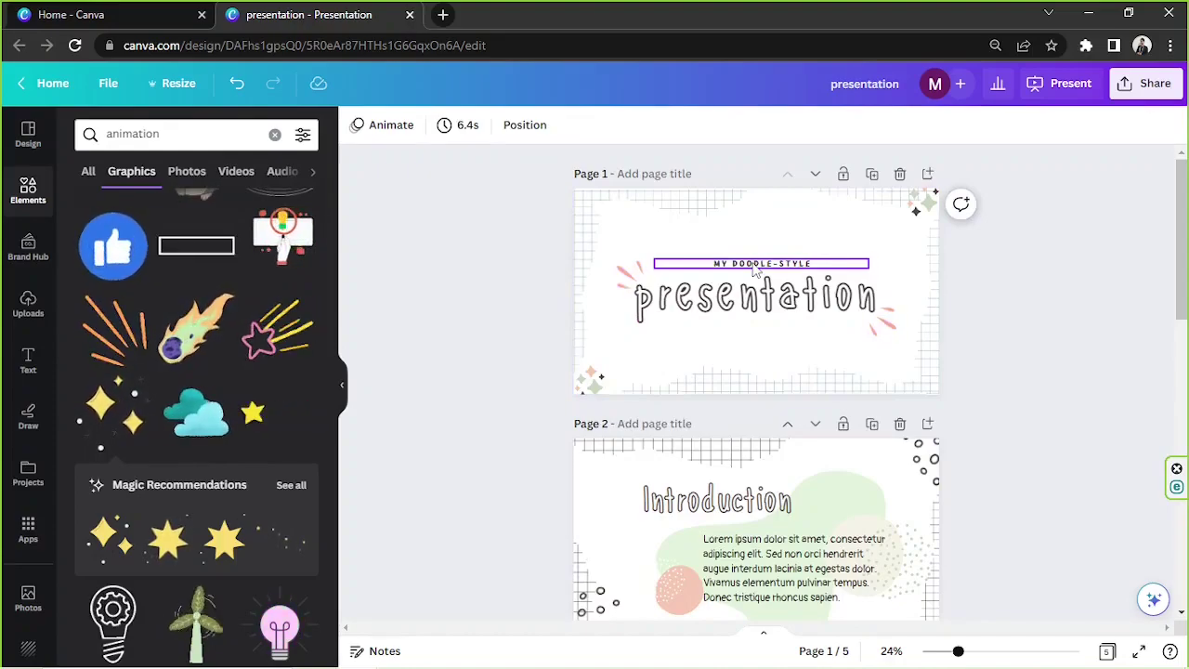
left_click(755, 264)
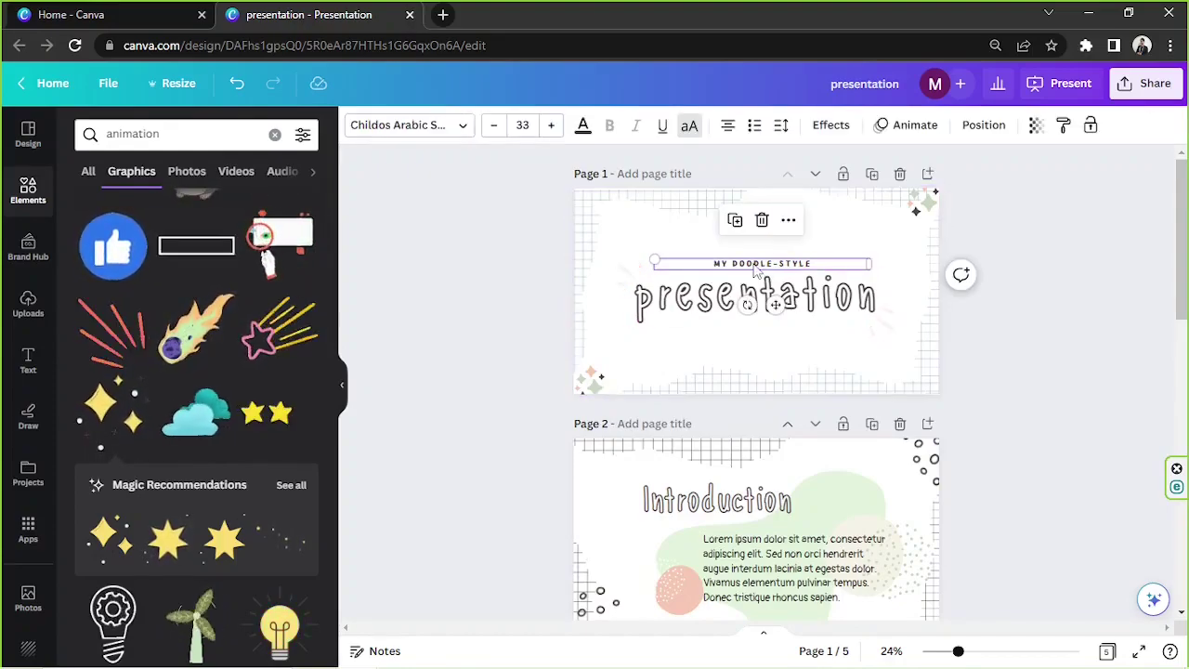
left_click(897, 126)
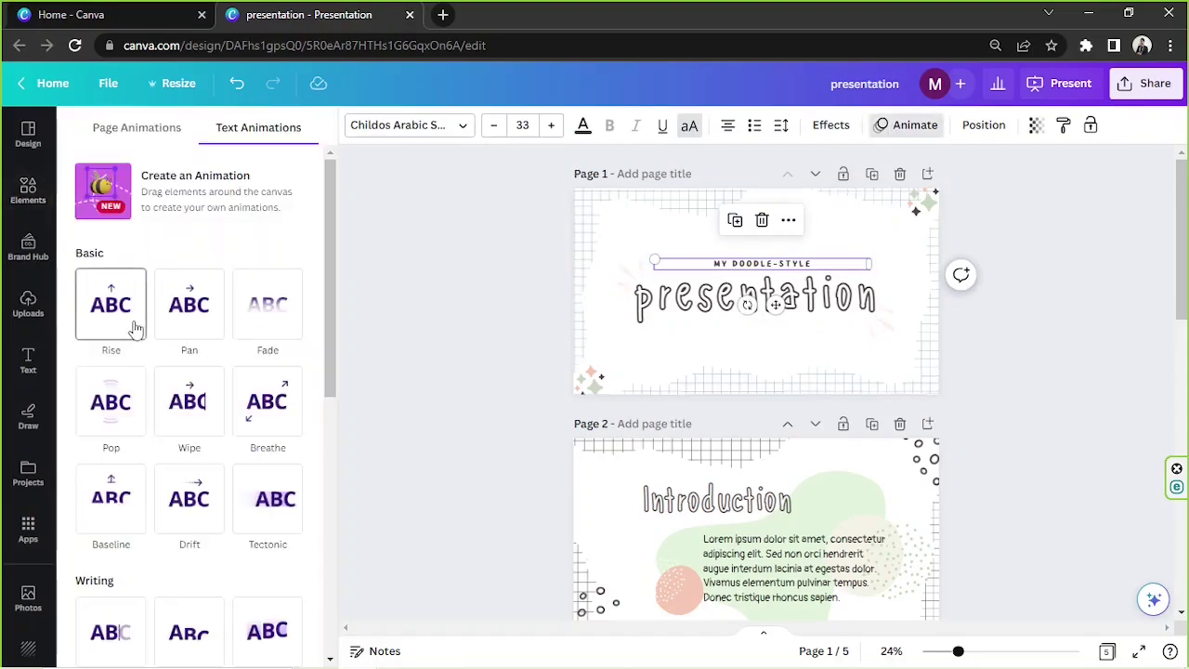
scroll(246, 306, "down", 2)
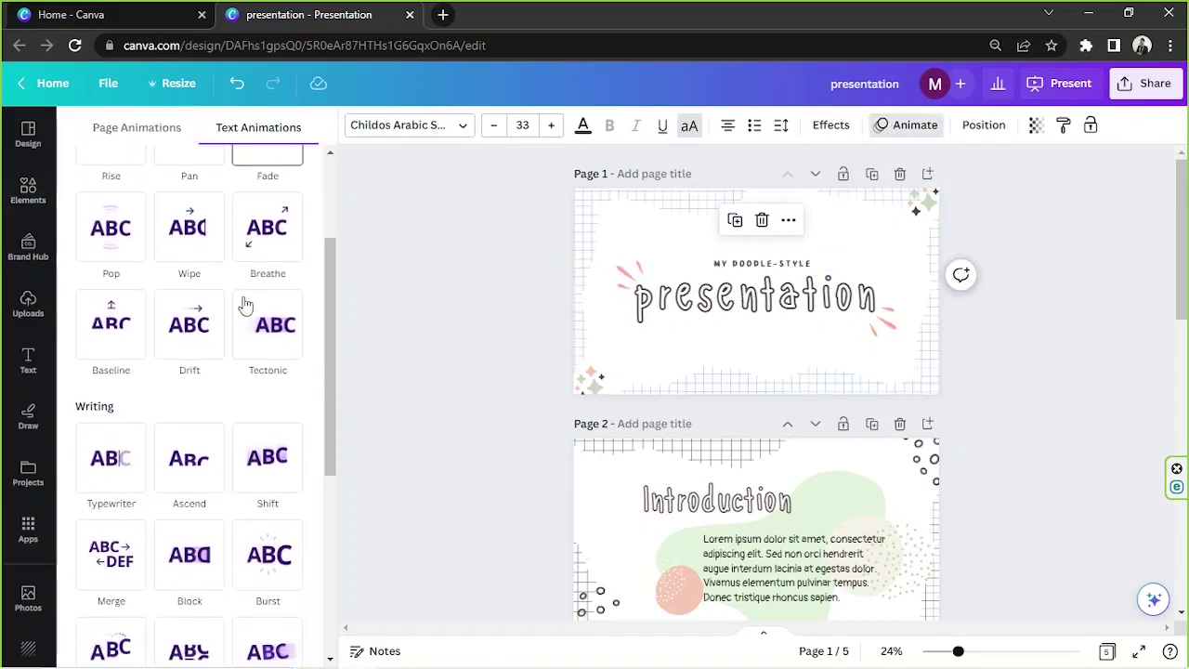
scroll(214, 448, "down", 1)
left_click(276, 385)
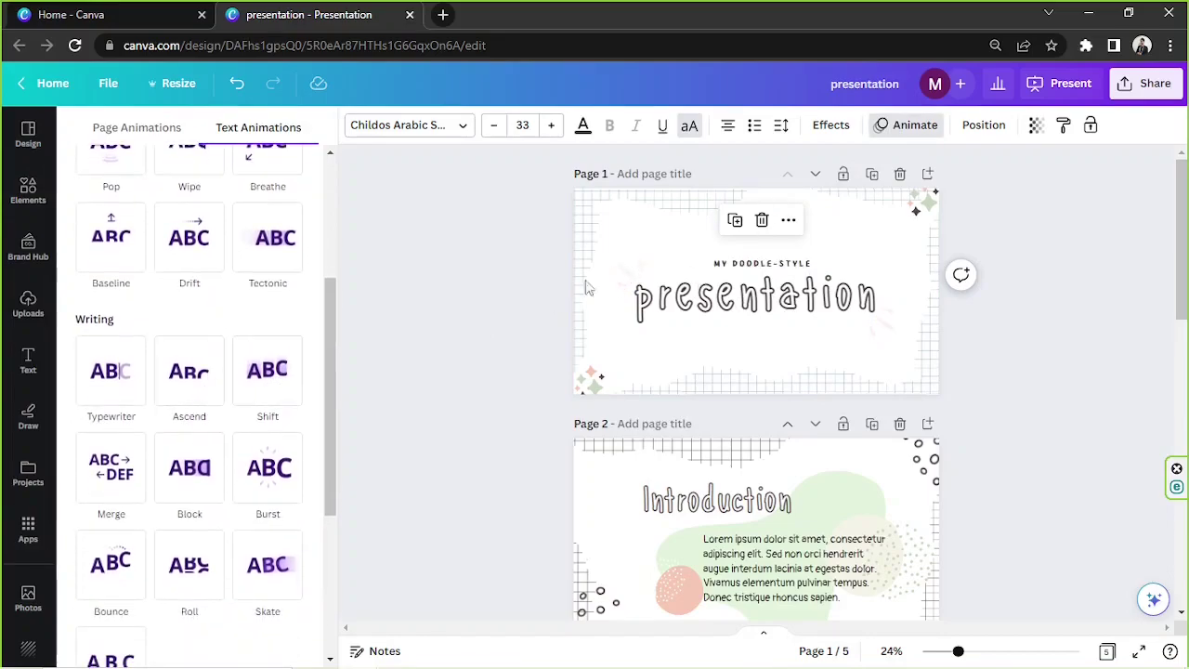
scroll(201, 345, "down", 2)
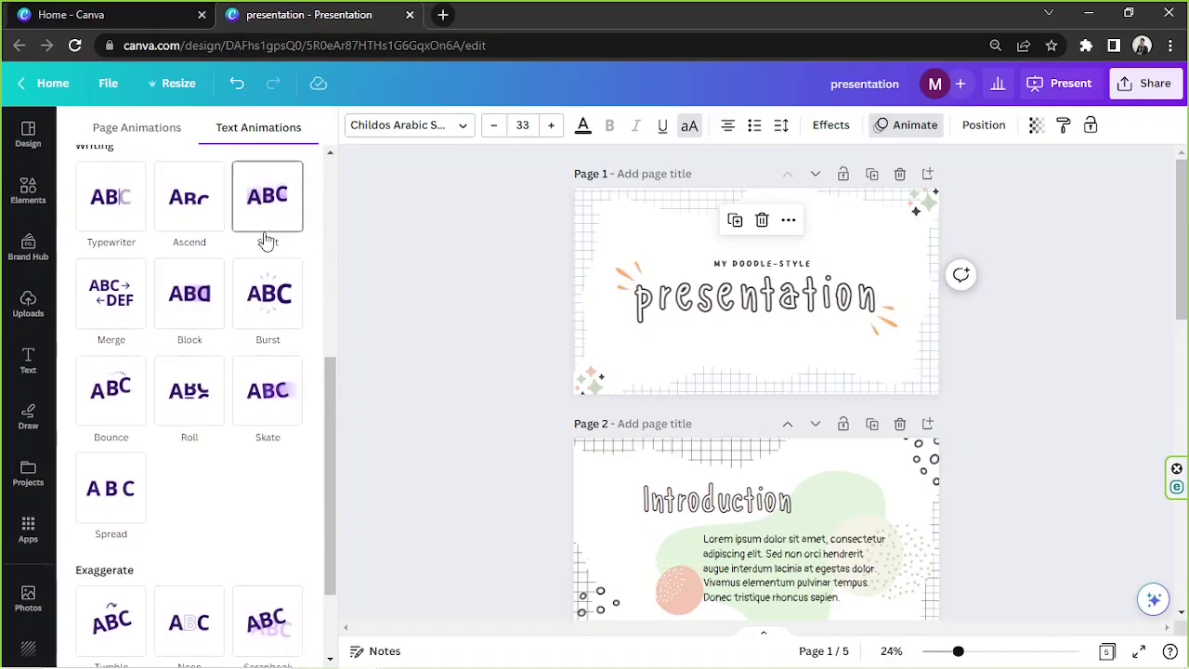
left_click(112, 367)
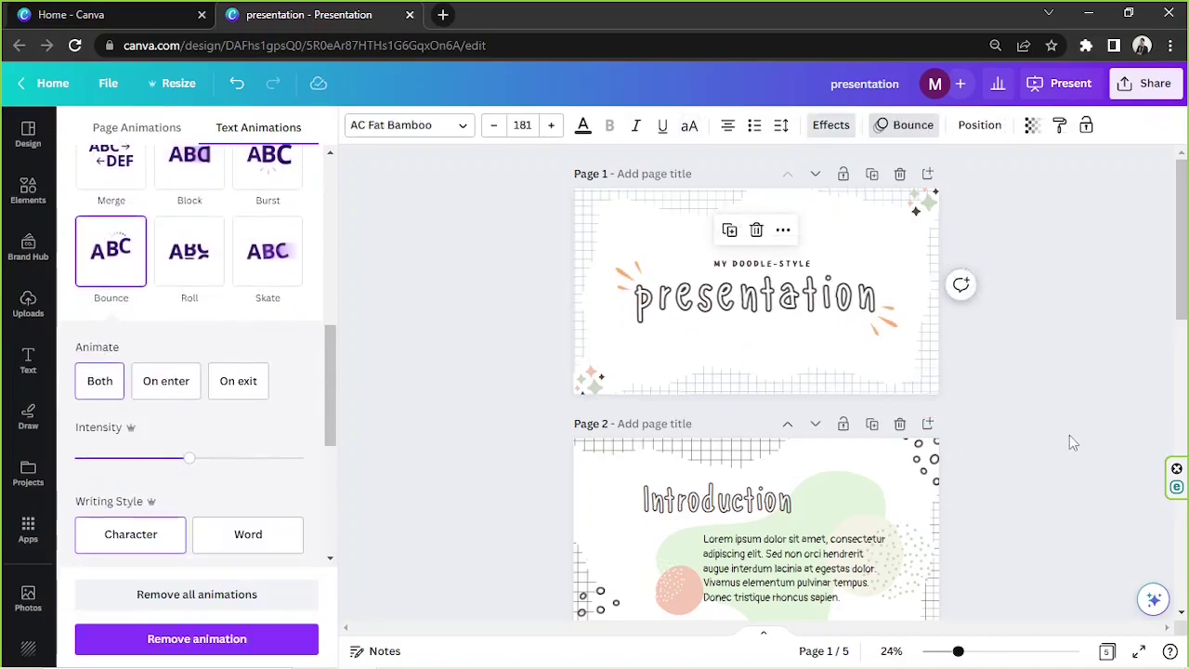
Apply the Bounce text animation to the "Introduction" heading on page 2 and a basic text animation to its body paragraph.
scroll(1069, 437, "down", 1)
left_click(717, 413)
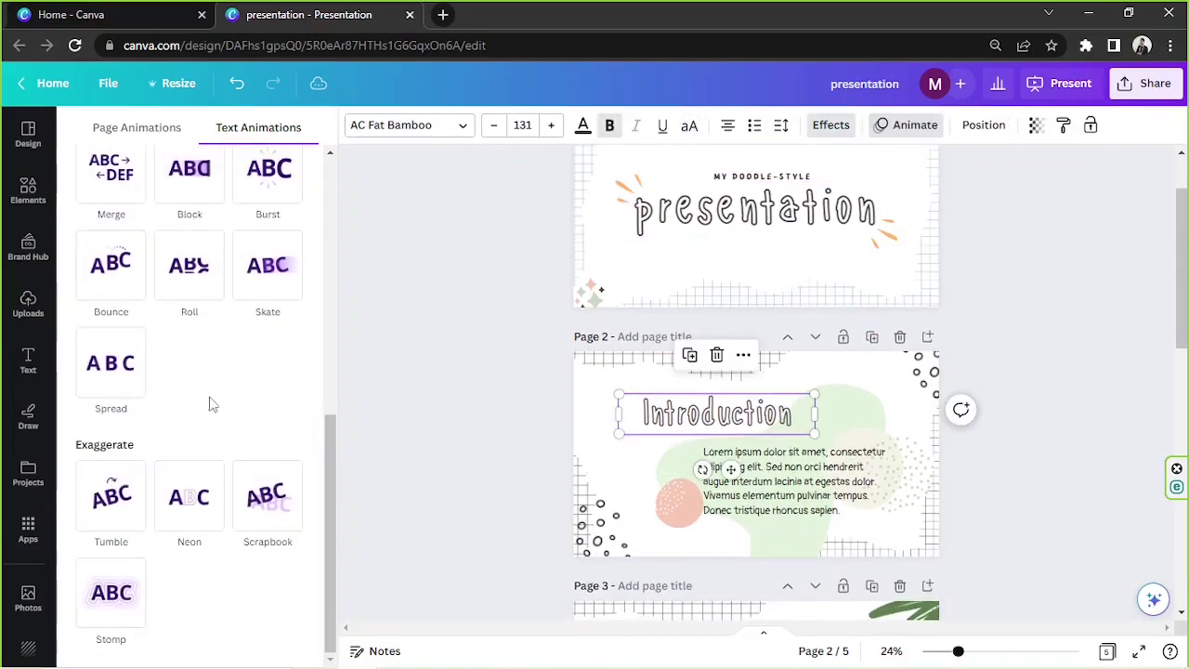
left_click(112, 291)
left_click(794, 507)
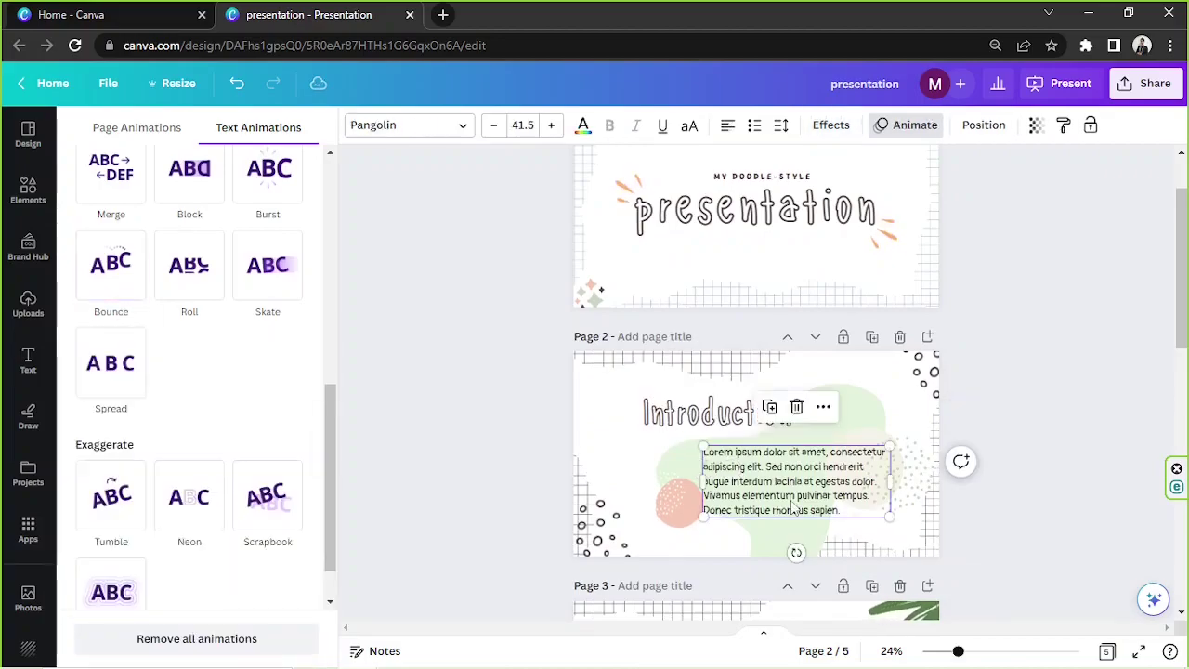
scroll(229, 474, "up", 3)
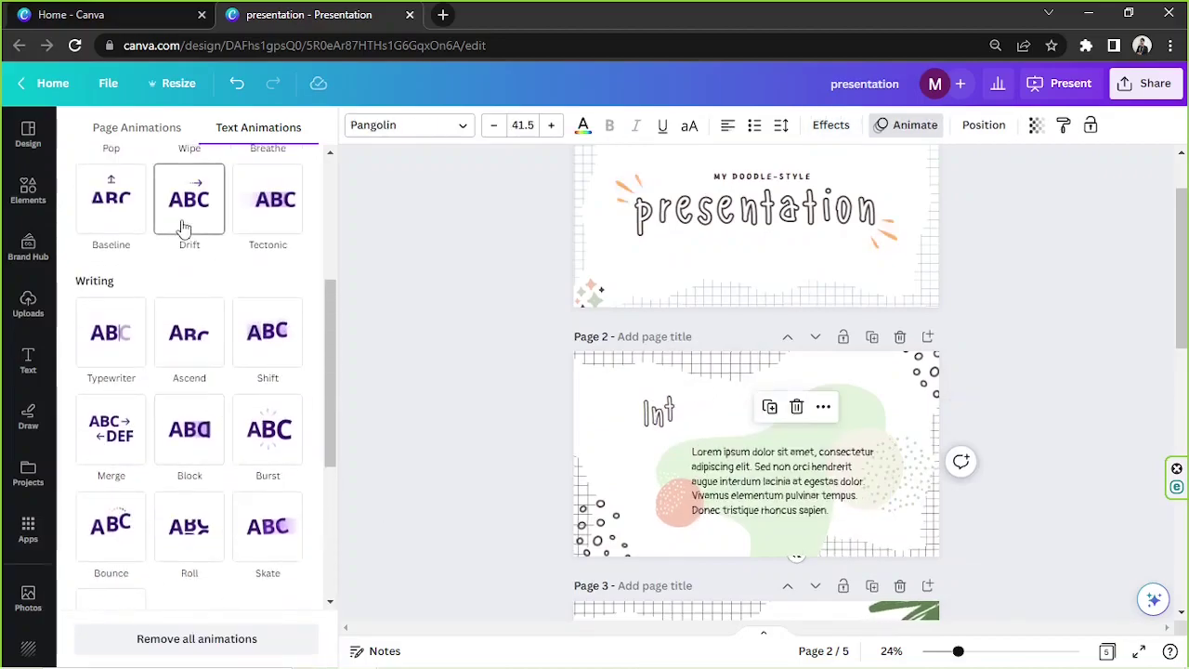
scroll(214, 279, "up", 3)
left_click(112, 237)
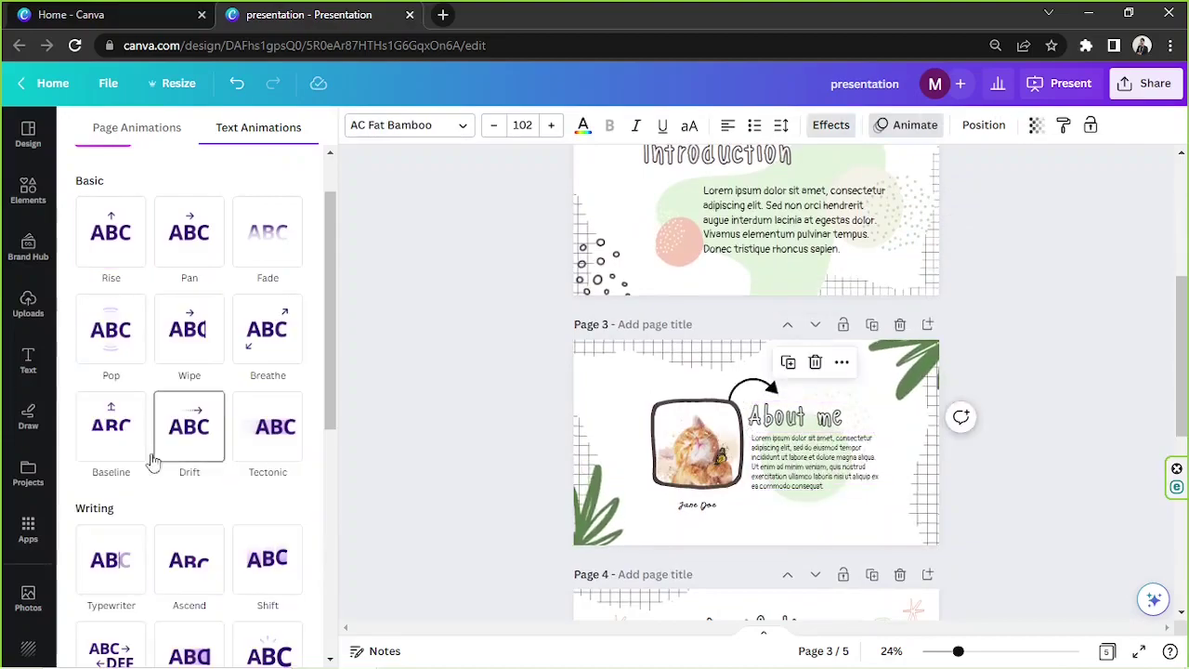
Apply the Baseline text animation to the body paragraph under "About me" on page 3.
left_click(117, 428)
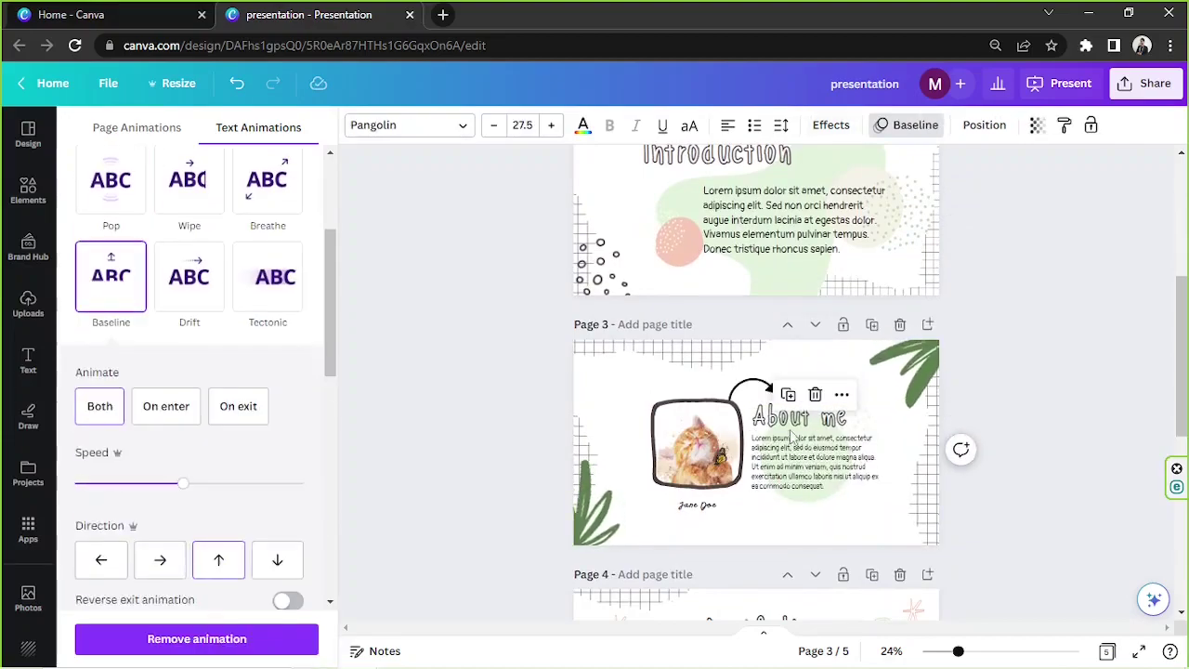
left_click(196, 639)
Apply the Bounce text animation to the "Portfolio" heading on page 4.
scroll(186, 418, "down", 2)
left_click(114, 530)
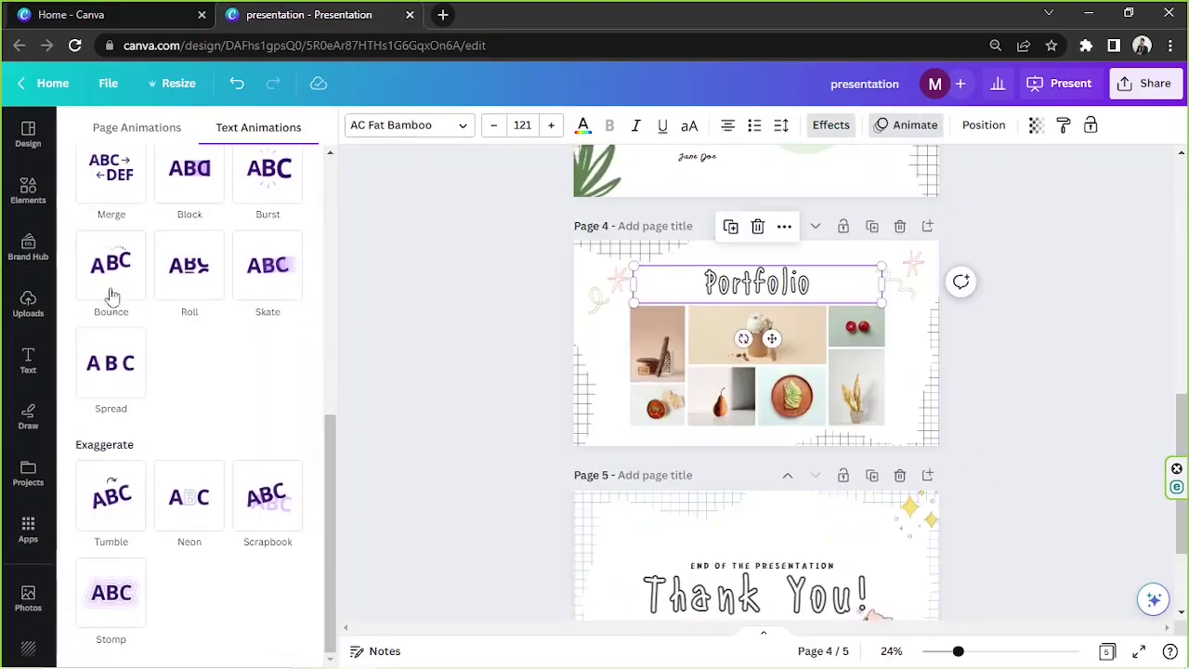
left_click(111, 345)
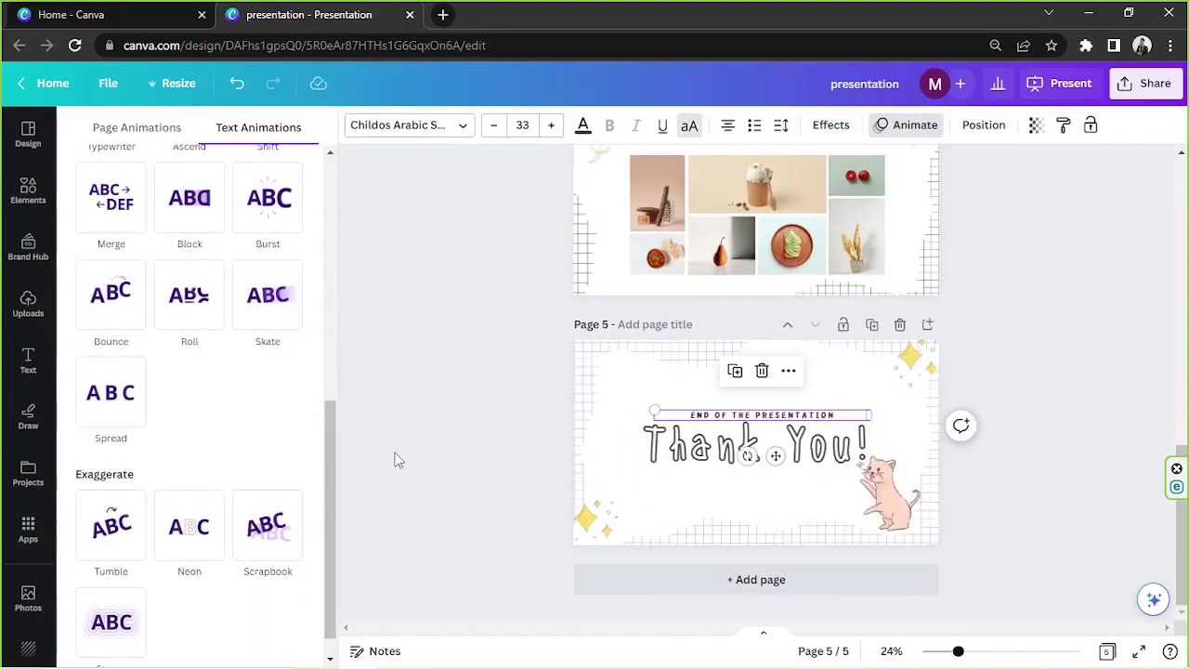
On page 5, apply the Pan text animation to the "END OF THE PRESENTATION" subtitle and Bounce to the "Thank You!" heading.
left_click(267, 295)
scroll(223, 395, "up", 2)
left_click(266, 270)
scroll(223, 372, "up", 5)
left_click(186, 292)
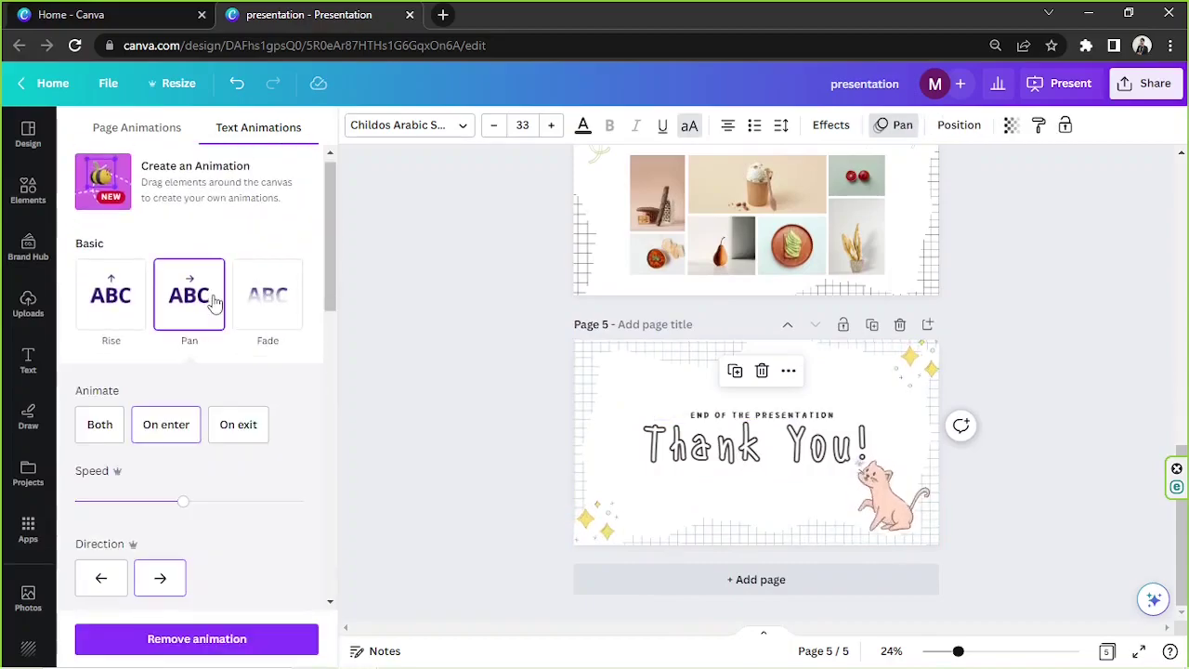
left_click(111, 291)
scroll(220, 336, "down", 4)
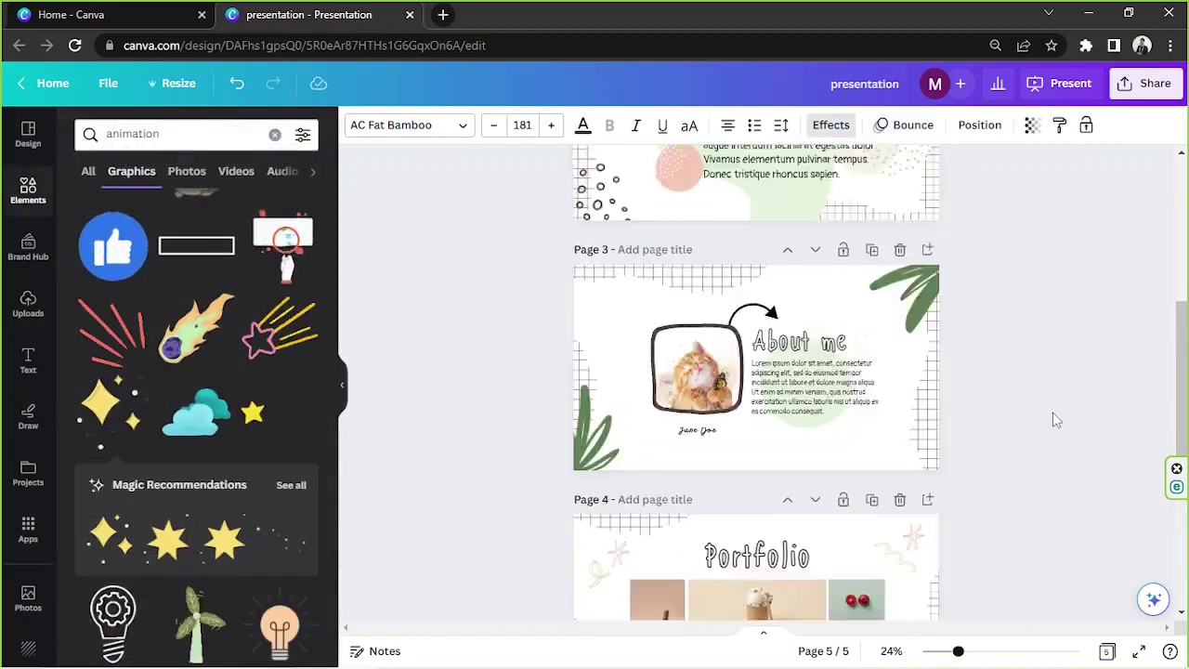
Present the design in full screen from page 1.
scroll(1052, 411, "up", 5)
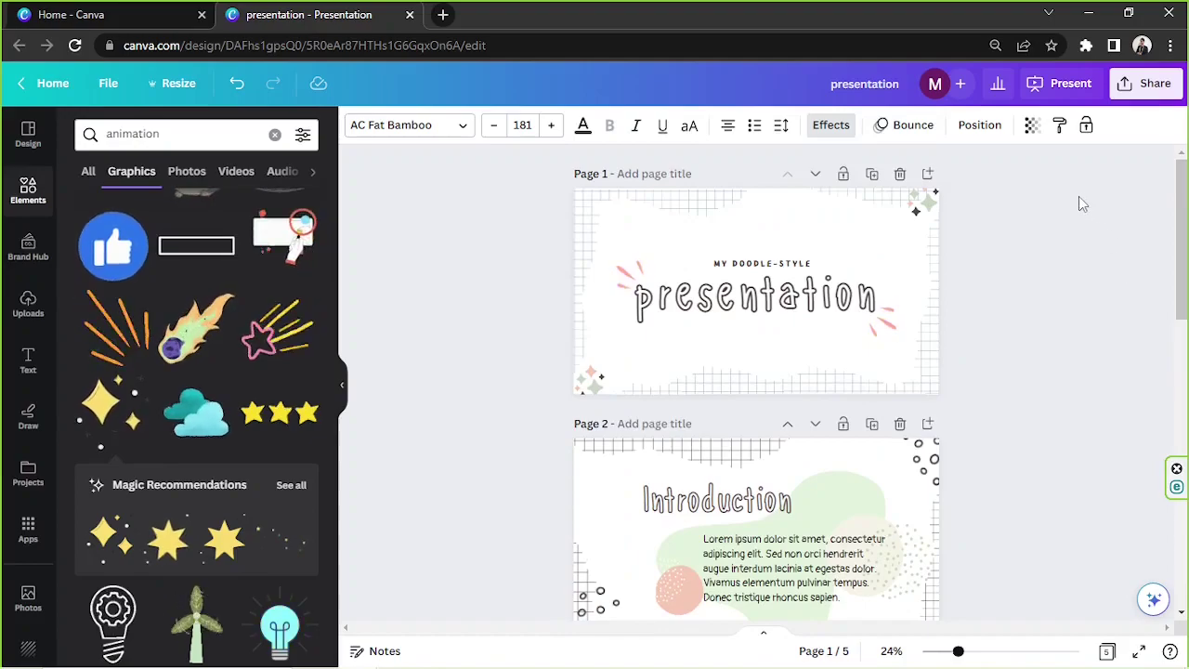
left_click(1038, 86)
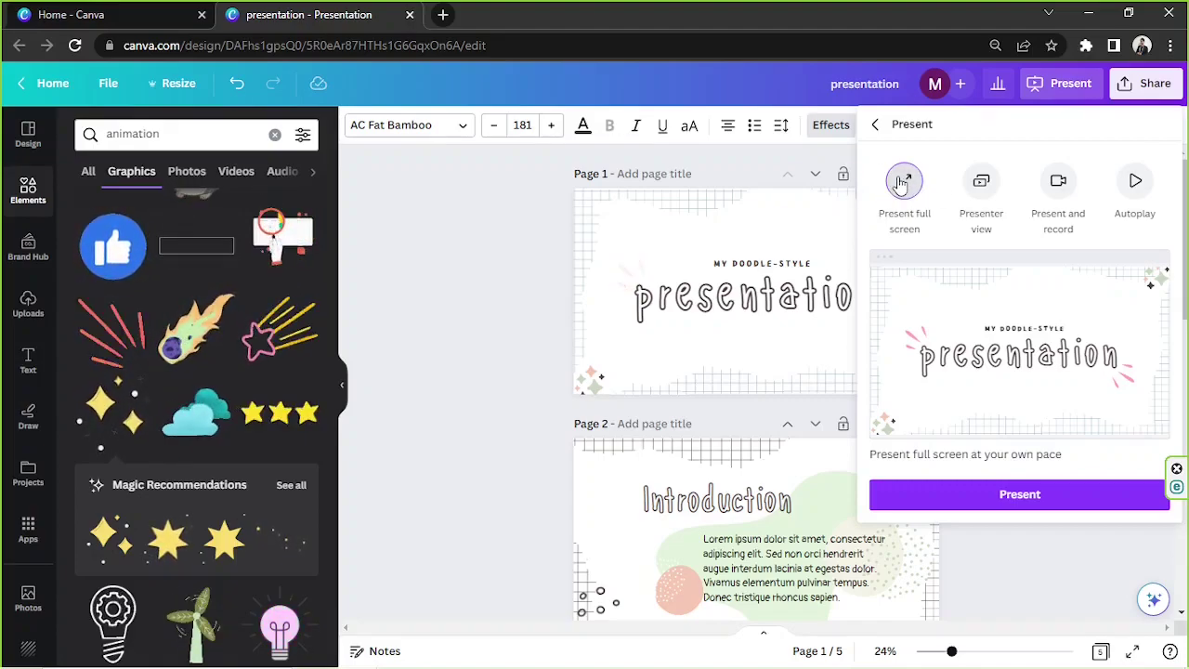
left_click(902, 489)
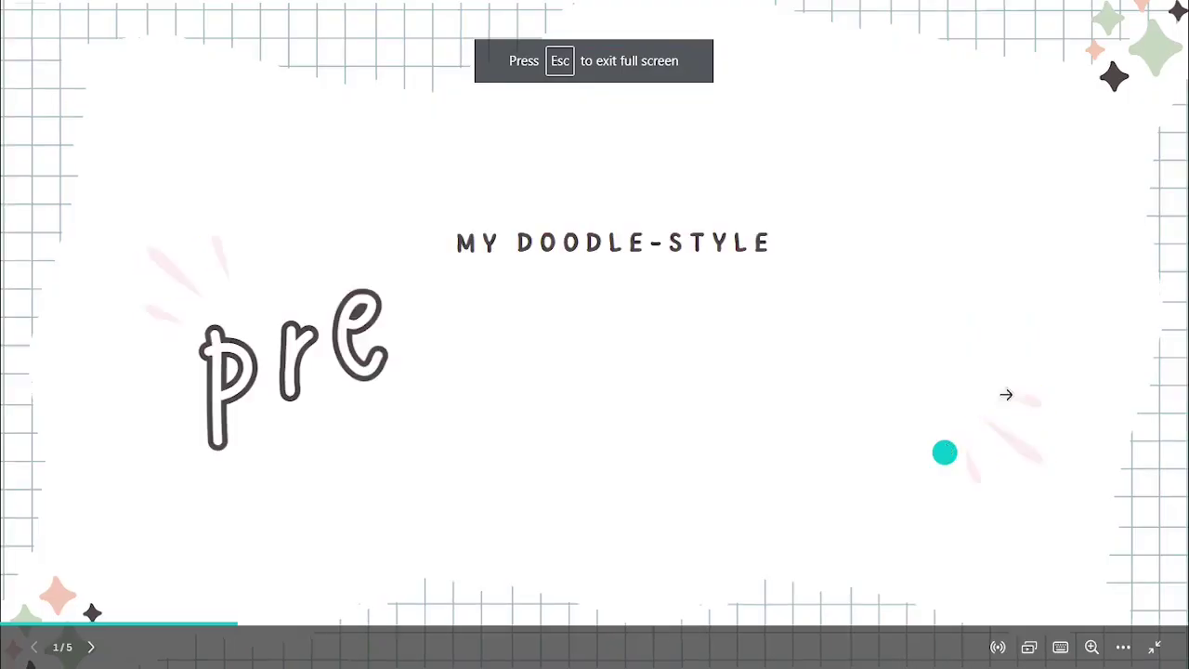